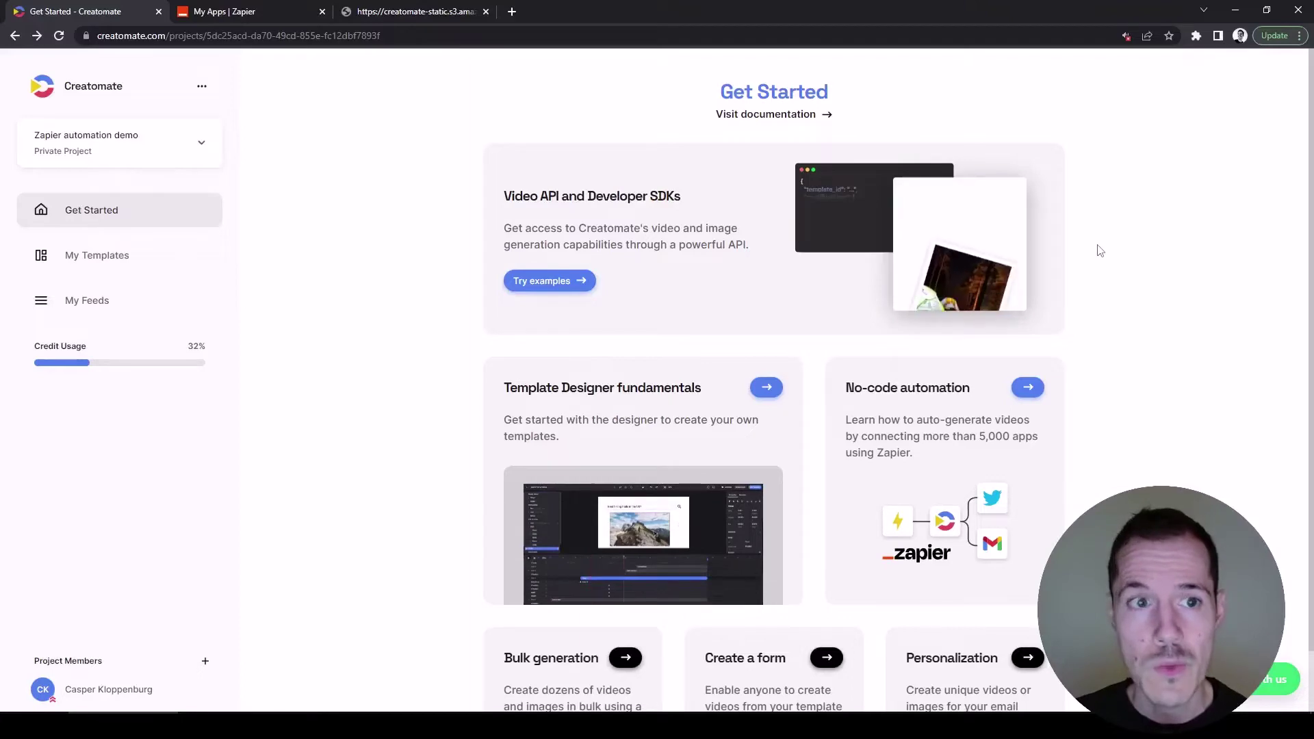
# Create a new 1:1 Square template from the Quick Promo design in My Templates.
pyautogui.click(122, 257)
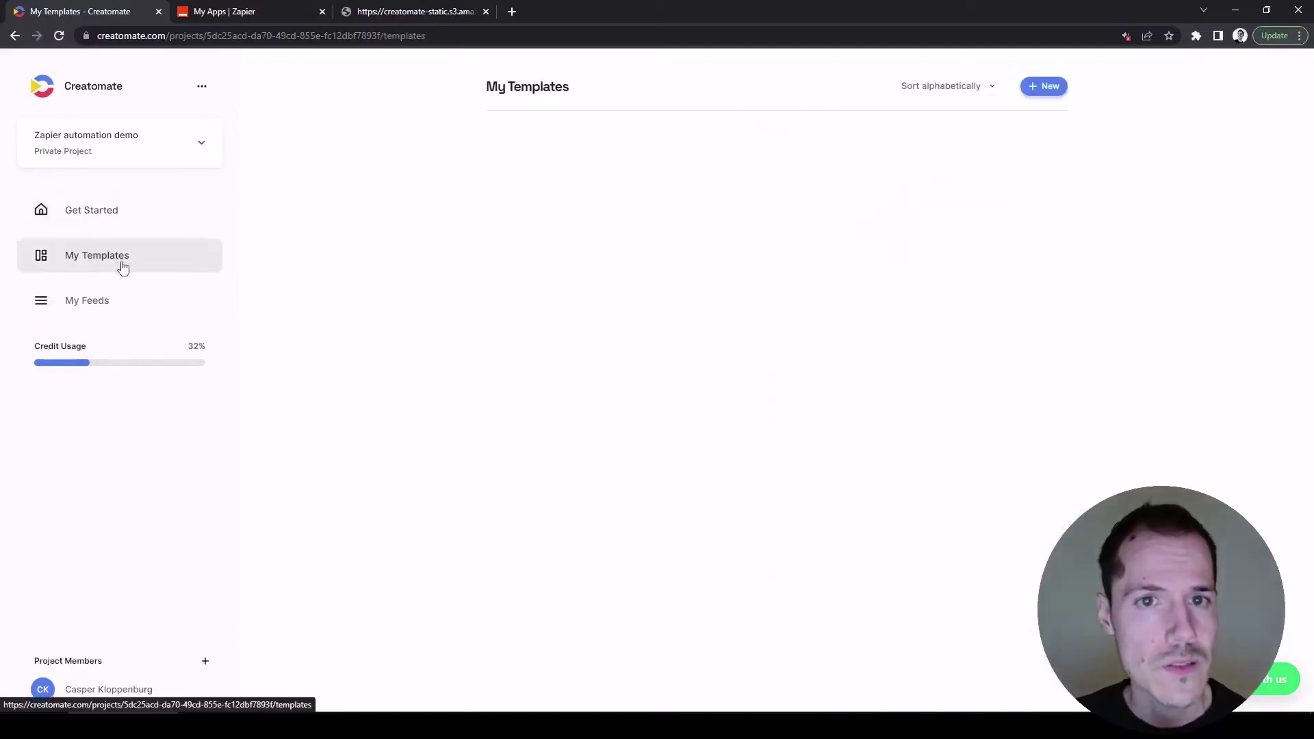
pyautogui.click(1046, 87)
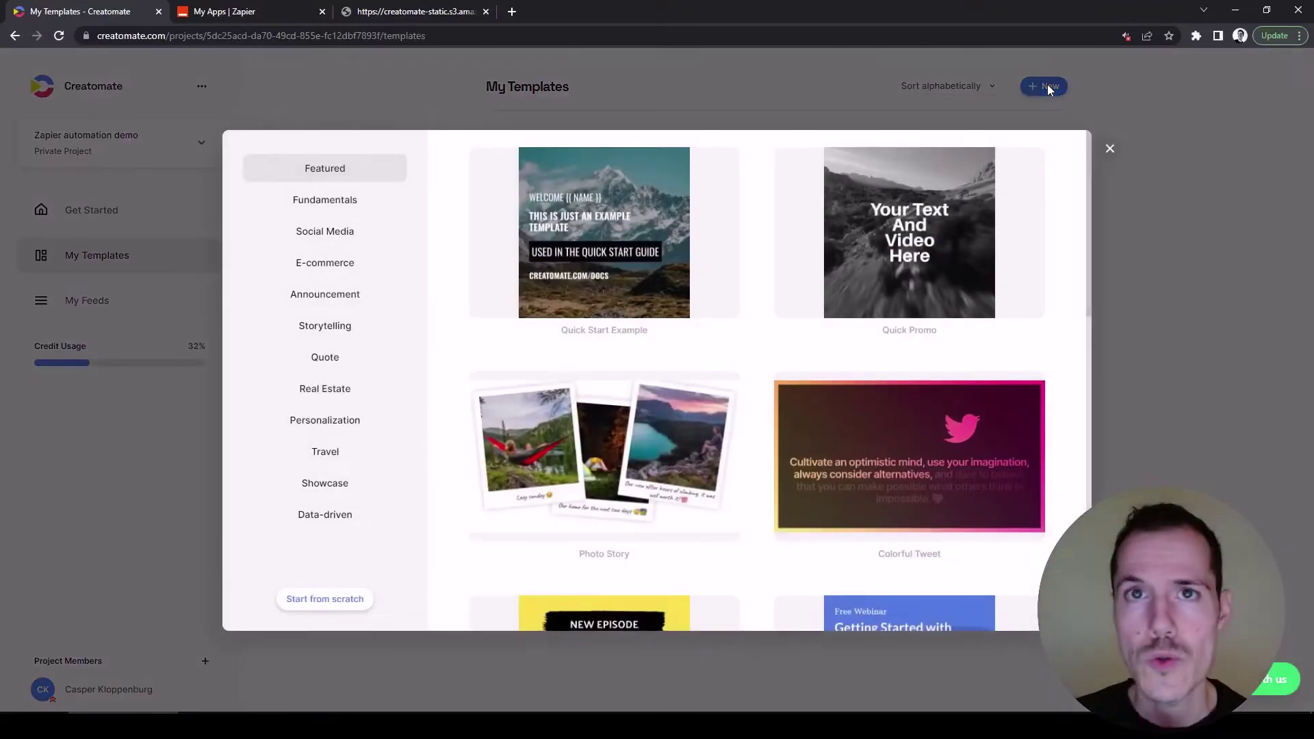
pyautogui.moveTo(860, 214)
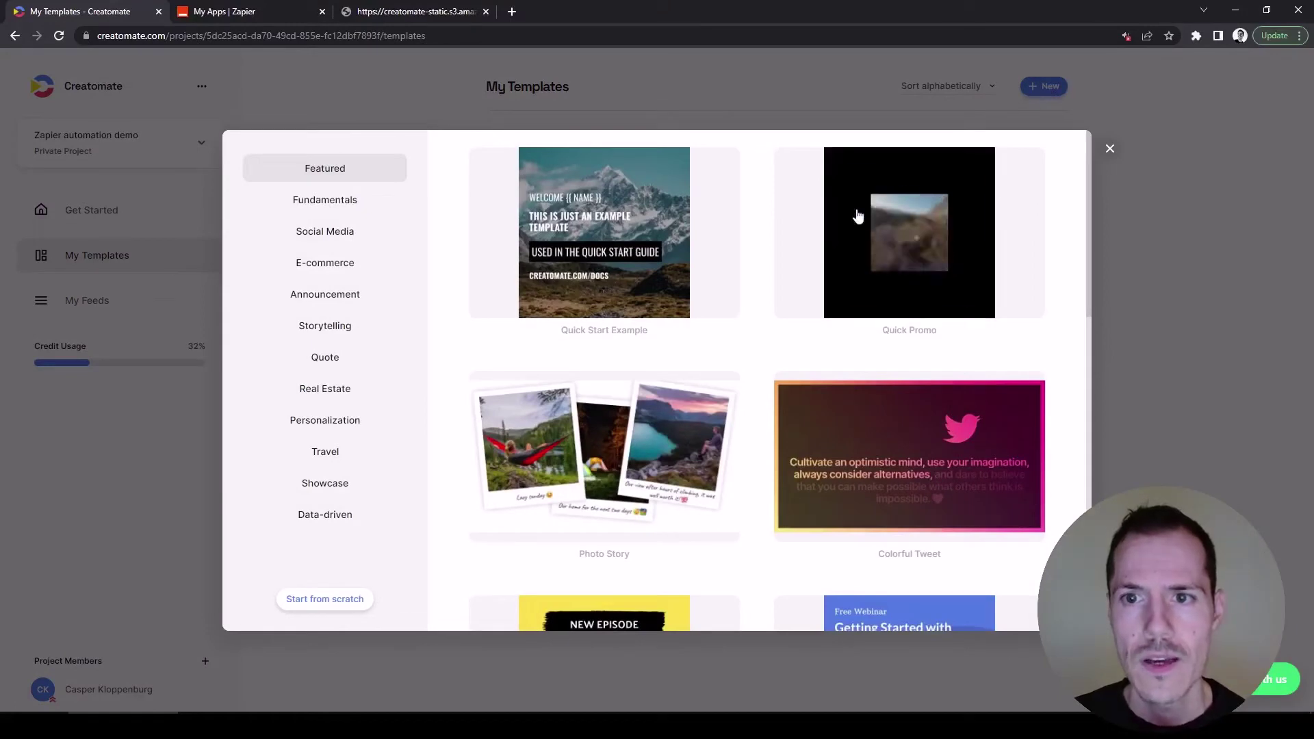
pyautogui.click(939, 244)
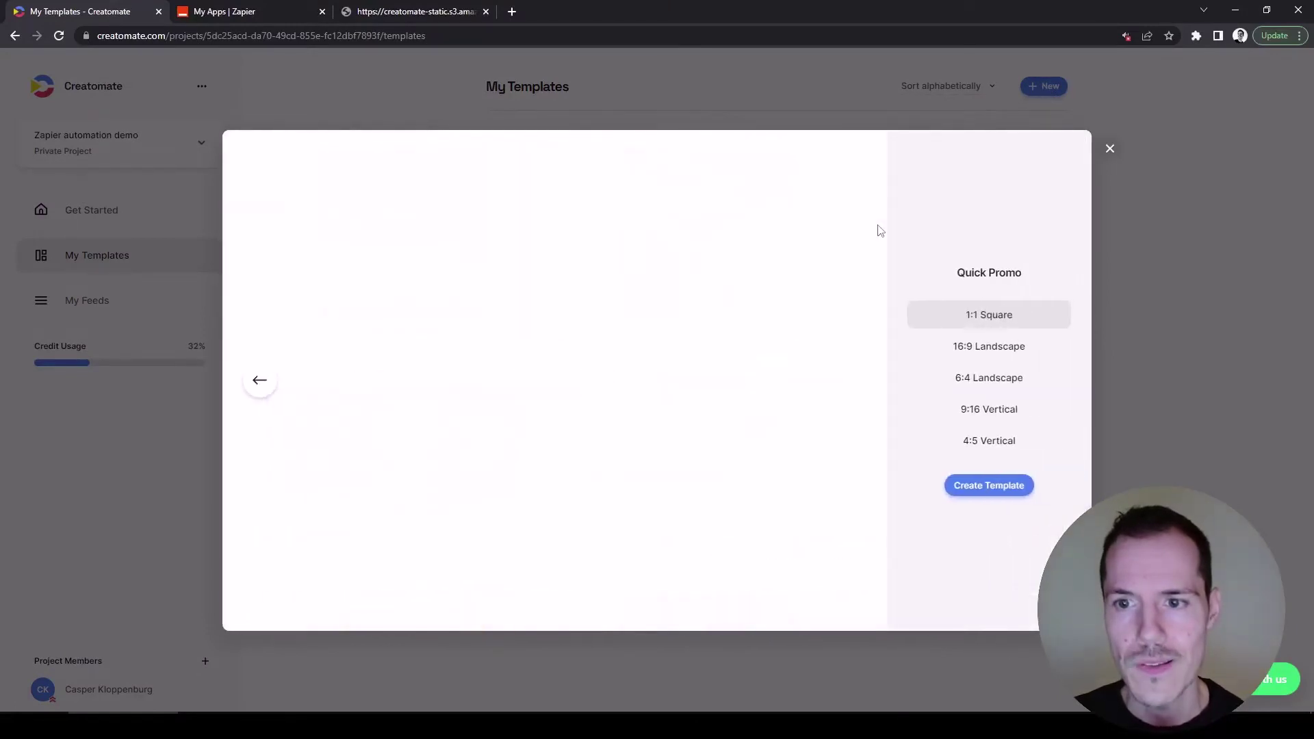
pyautogui.click(976, 486)
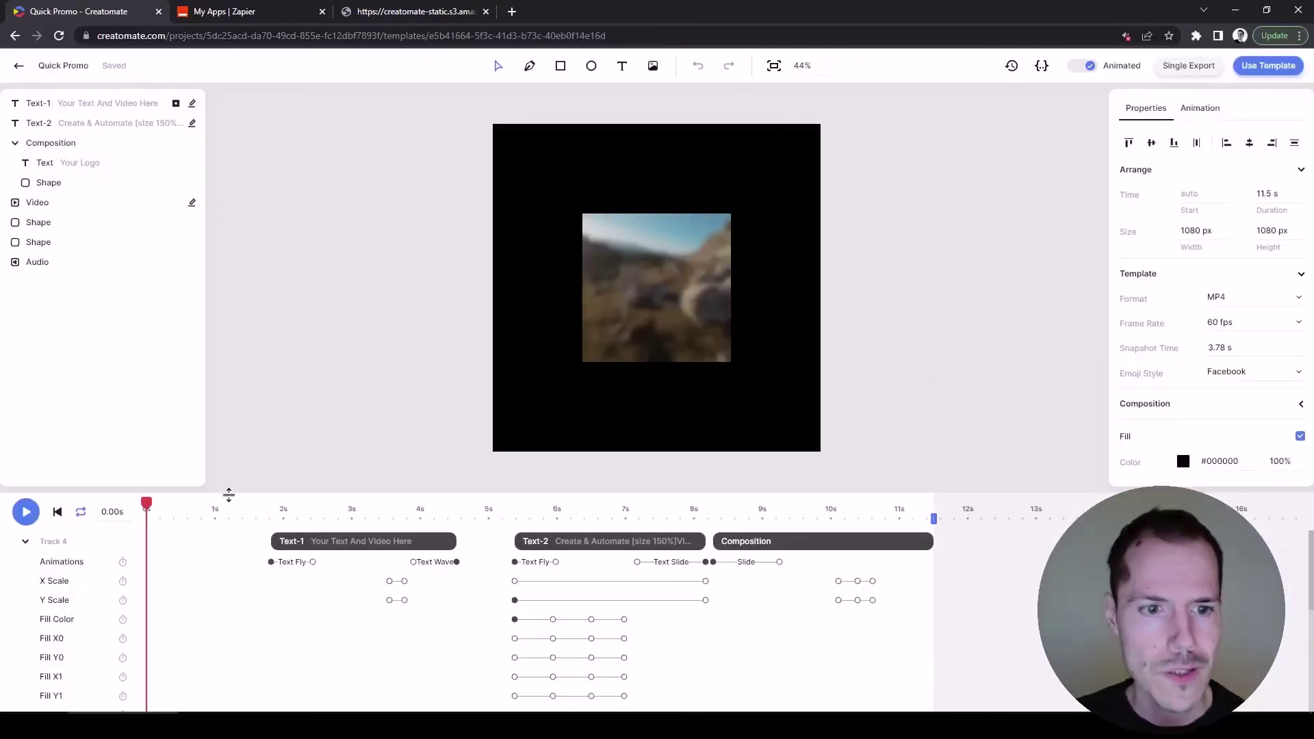
# Play the Quick Promo preview from about 1.9 seconds, then pause and rewind to the opening text.
pyautogui.click(274, 519)
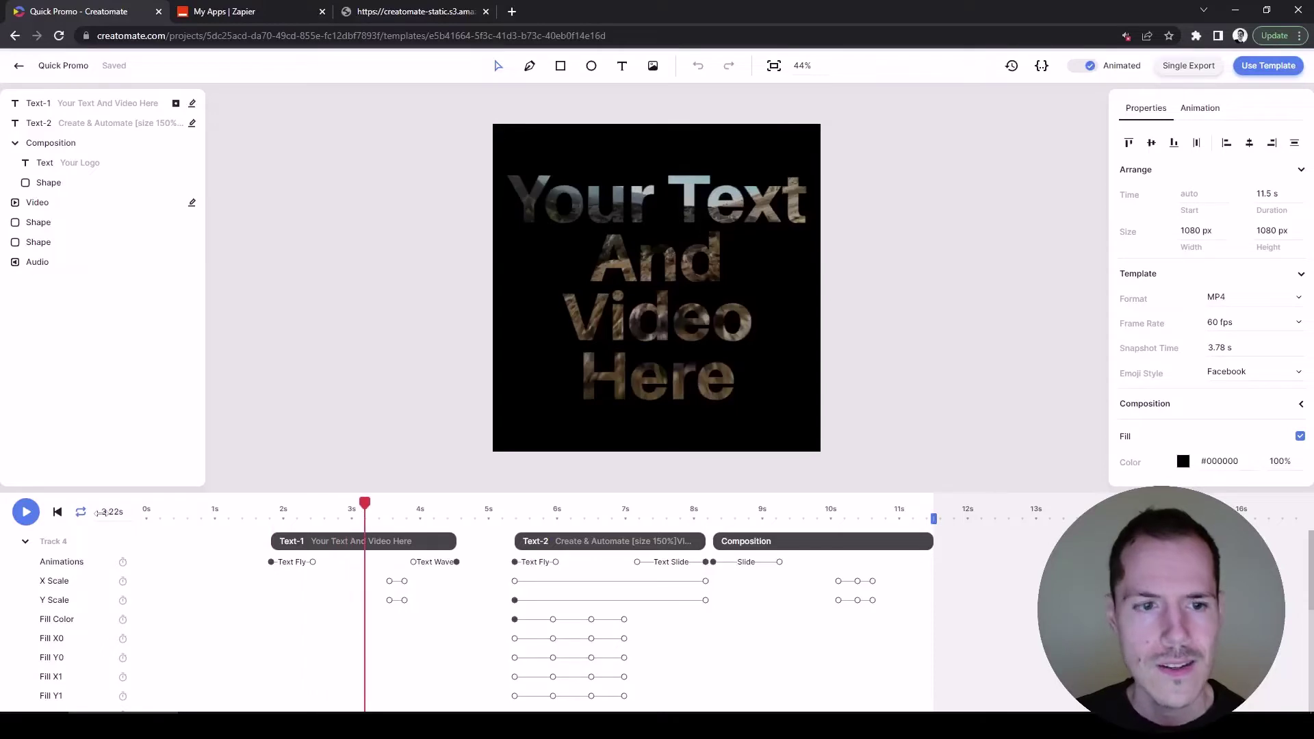
pyautogui.press('space')
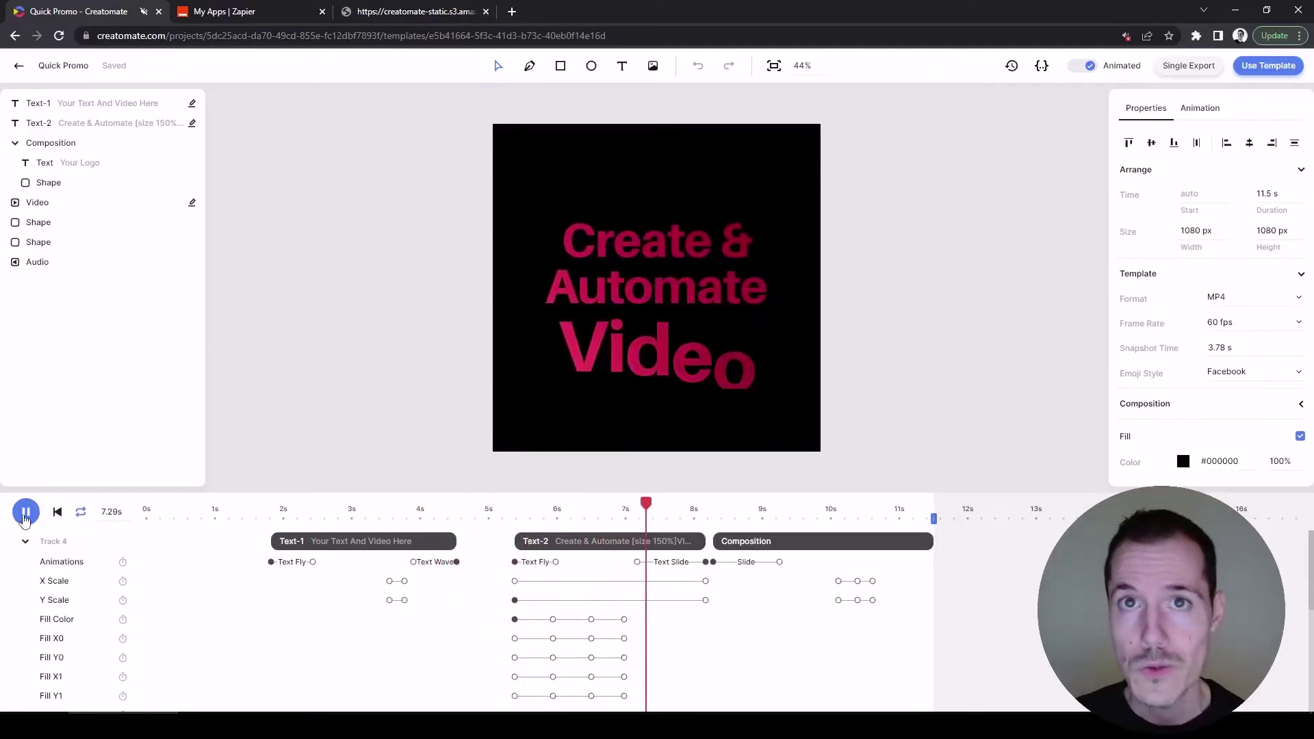
pyautogui.click(25, 513)
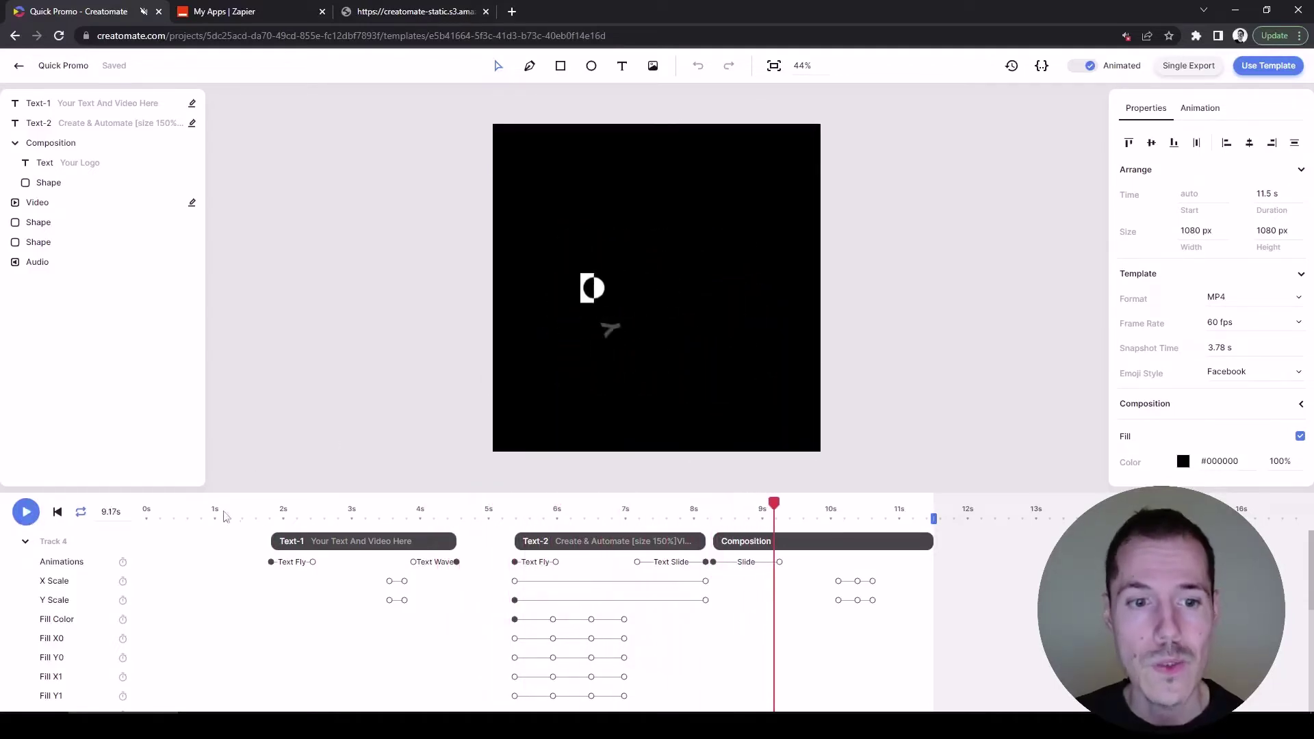
pyautogui.moveTo(264, 511); pyautogui.dragTo(295, 511)
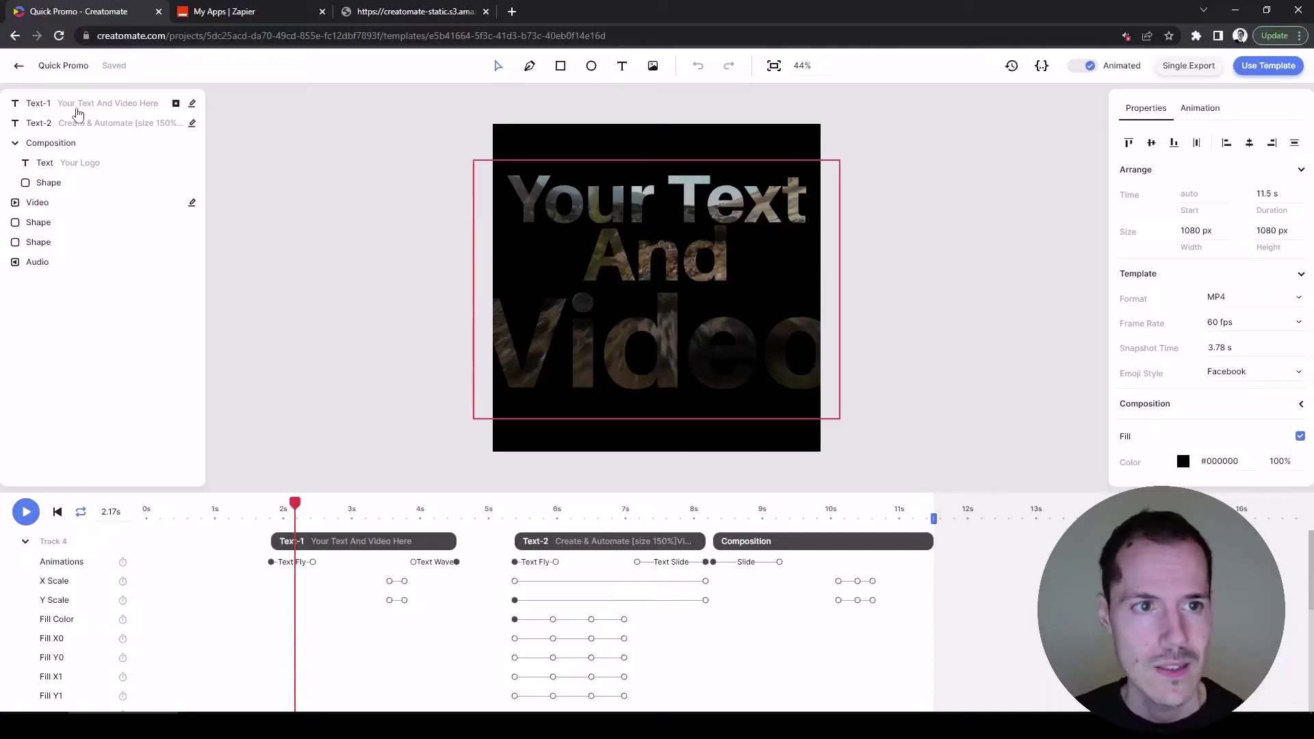
# Inspect the properties of the Text-1 and Video layers.
pyautogui.click(71, 110)
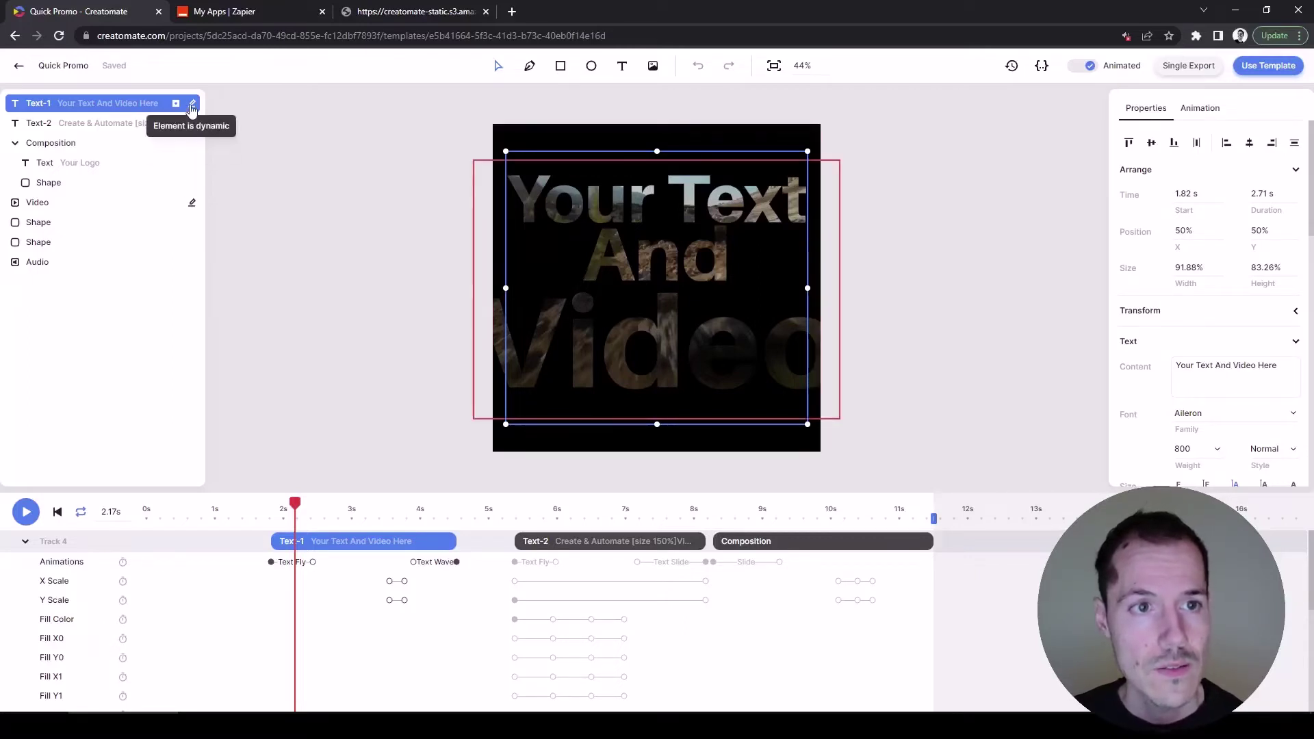
pyautogui.click(140, 204)
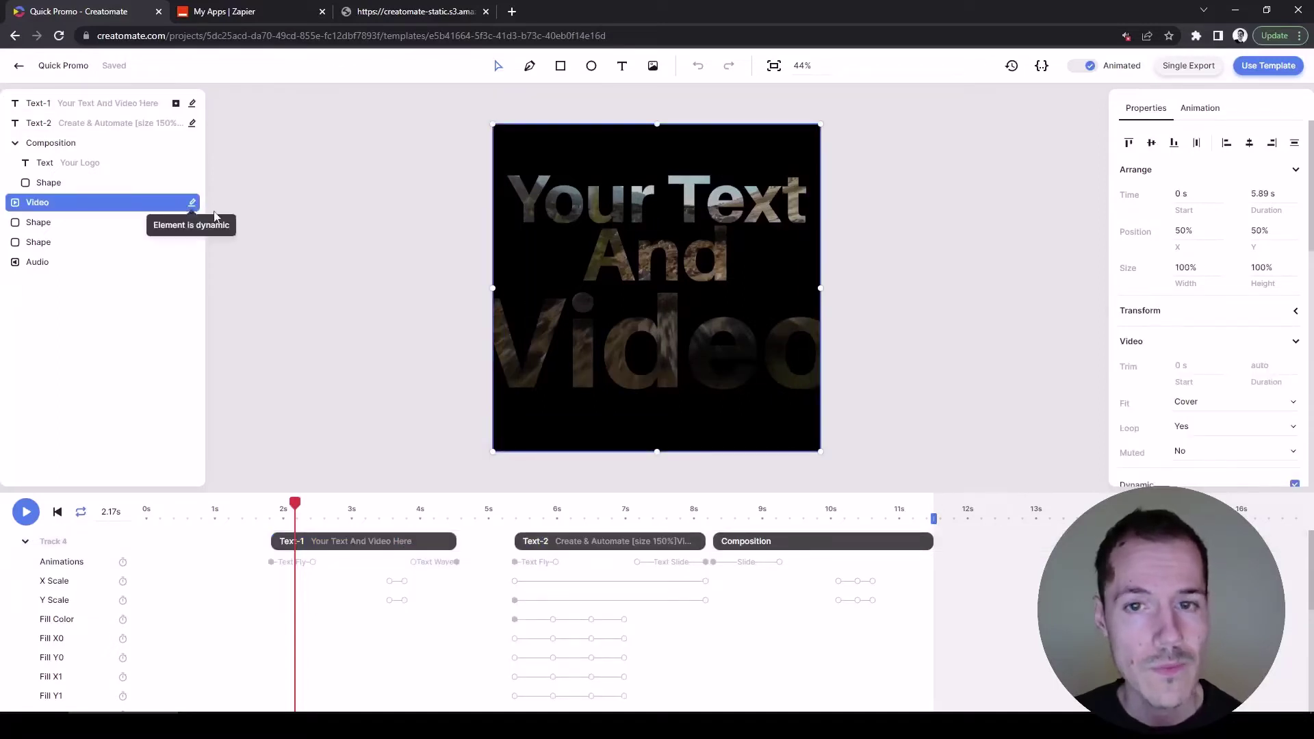
pyautogui.scroll(-2, 1243, 317)
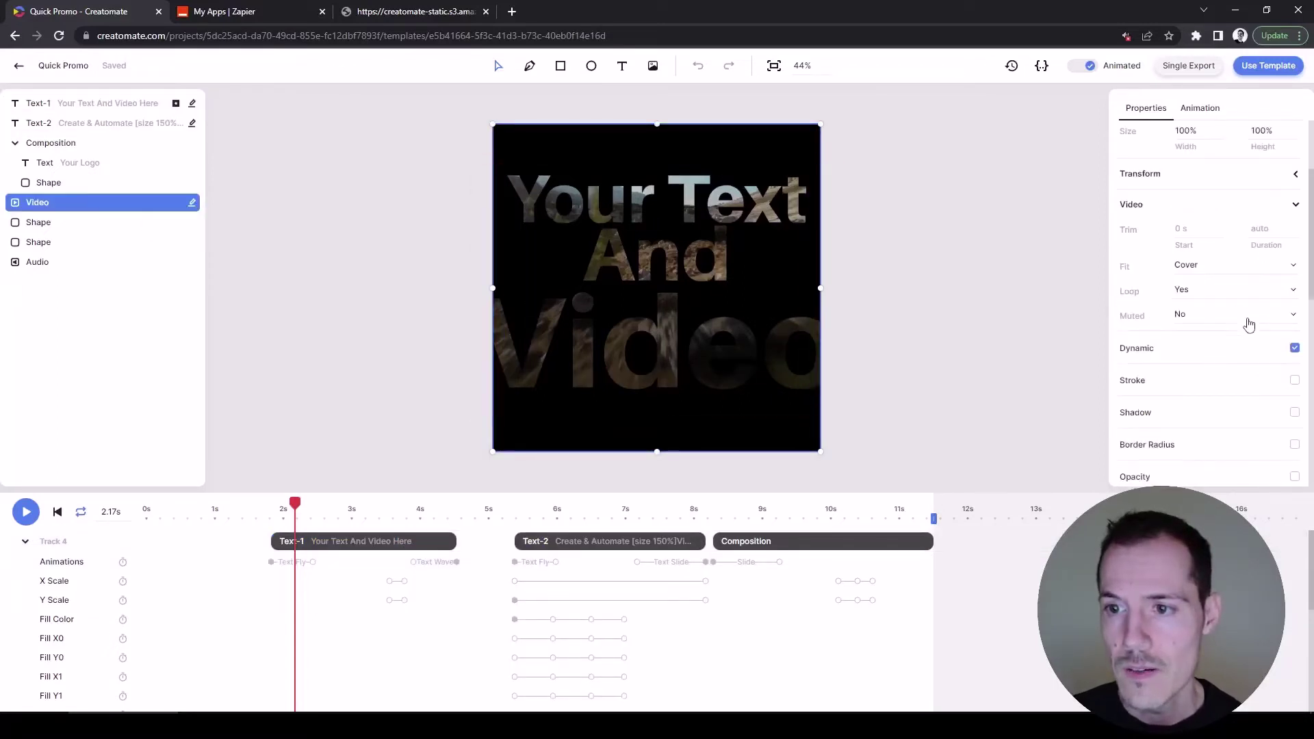
# Toggle the Video element's Dynamic checkbox off and back on, then return to the Zapier Zaps page.
pyautogui.click(1296, 350)
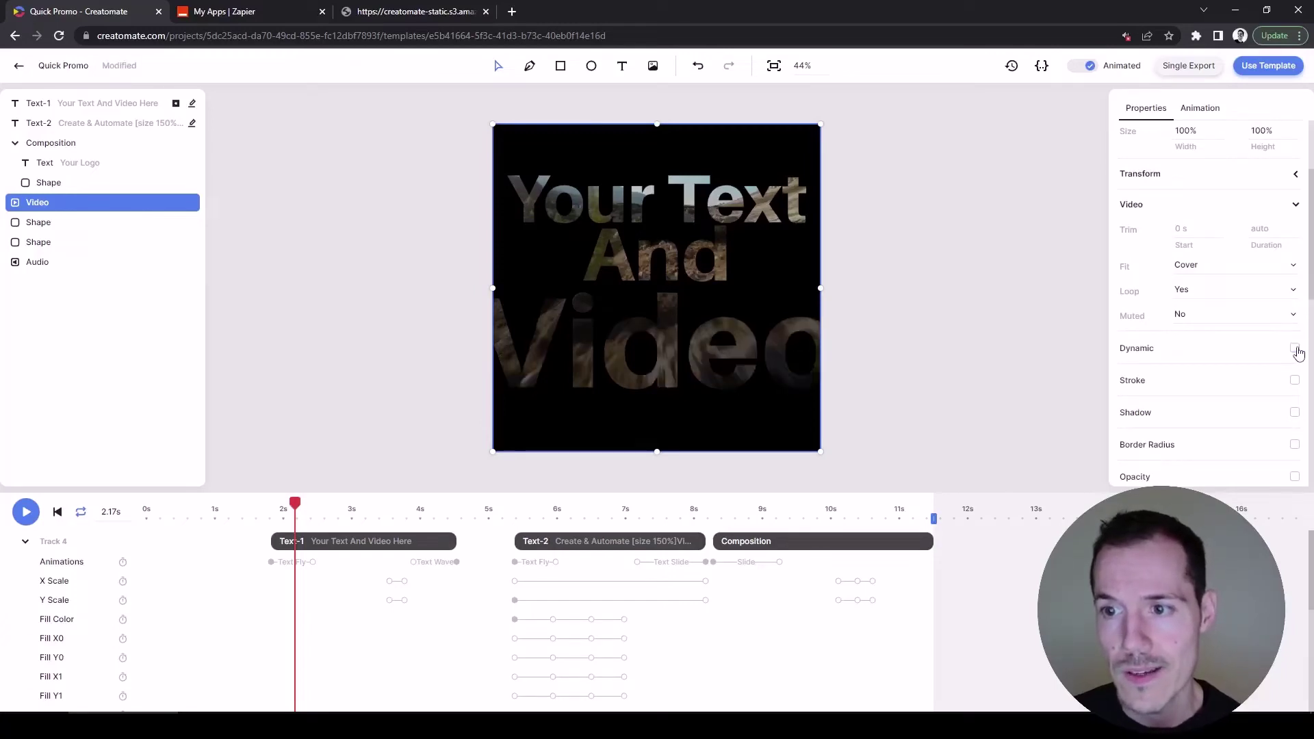
pyautogui.click(1295, 349)
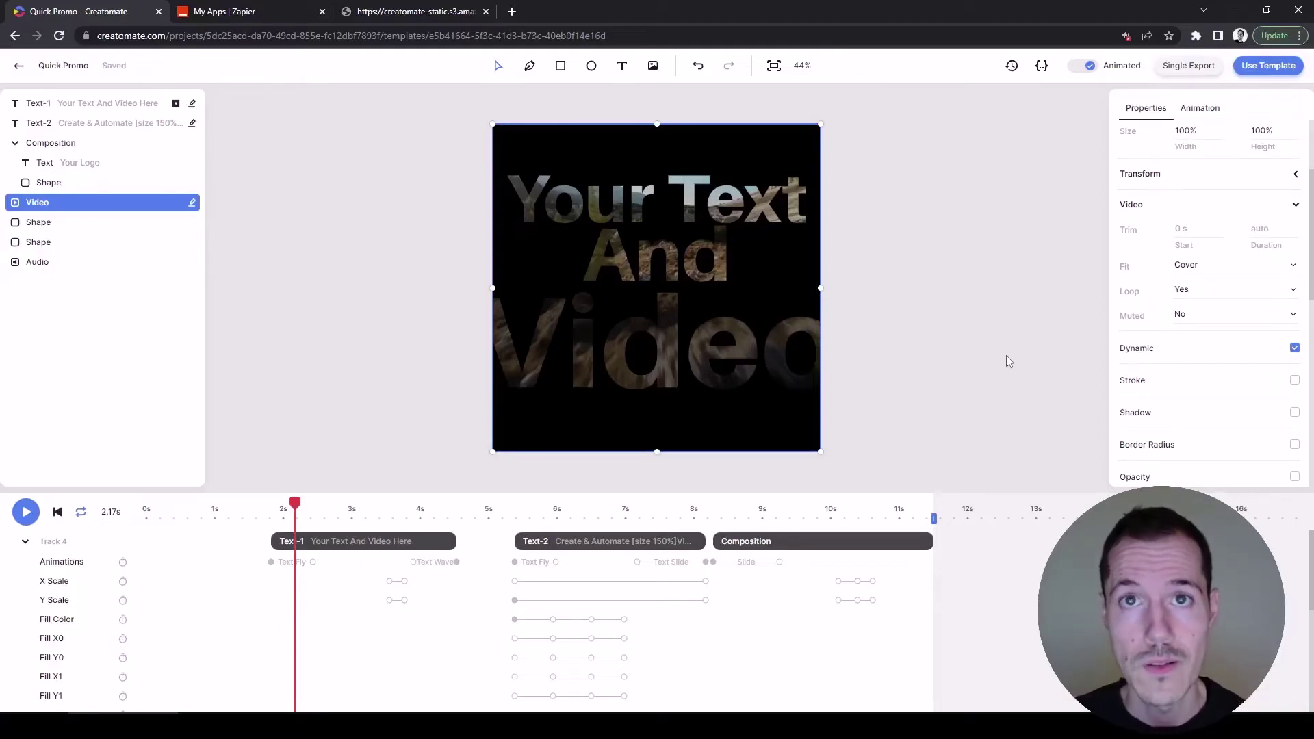
pyautogui.hotkey('ctrl', 'Tab')
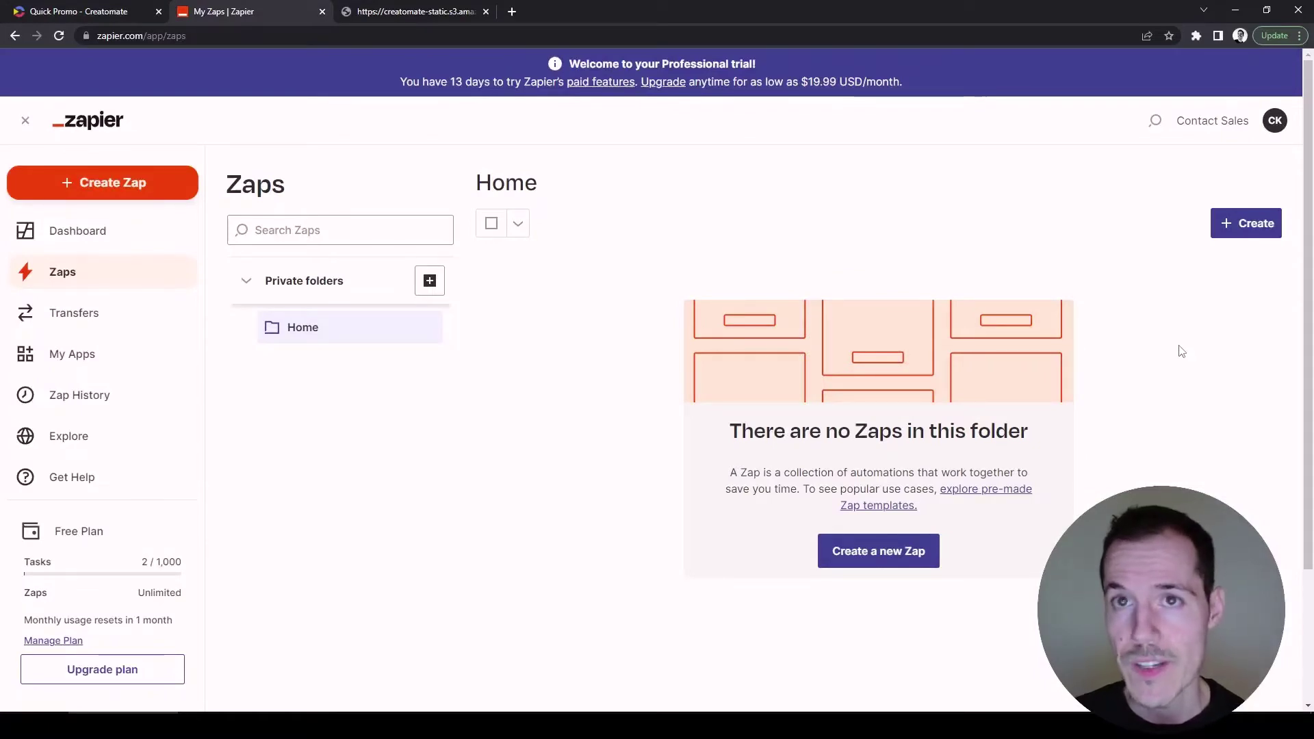
# Start a new Zap triggered by the Zapier Chrome extension's New Push event.
pyautogui.click(1257, 226)
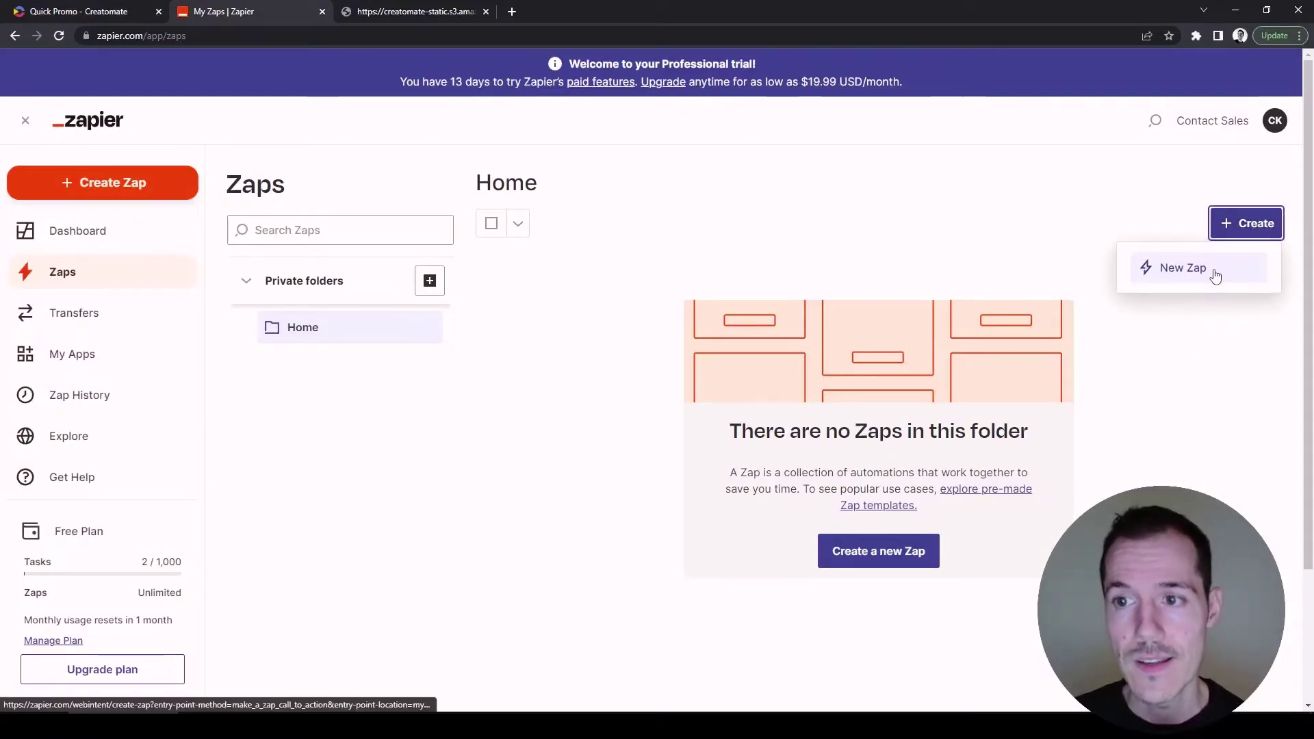
pyautogui.click(1183, 268)
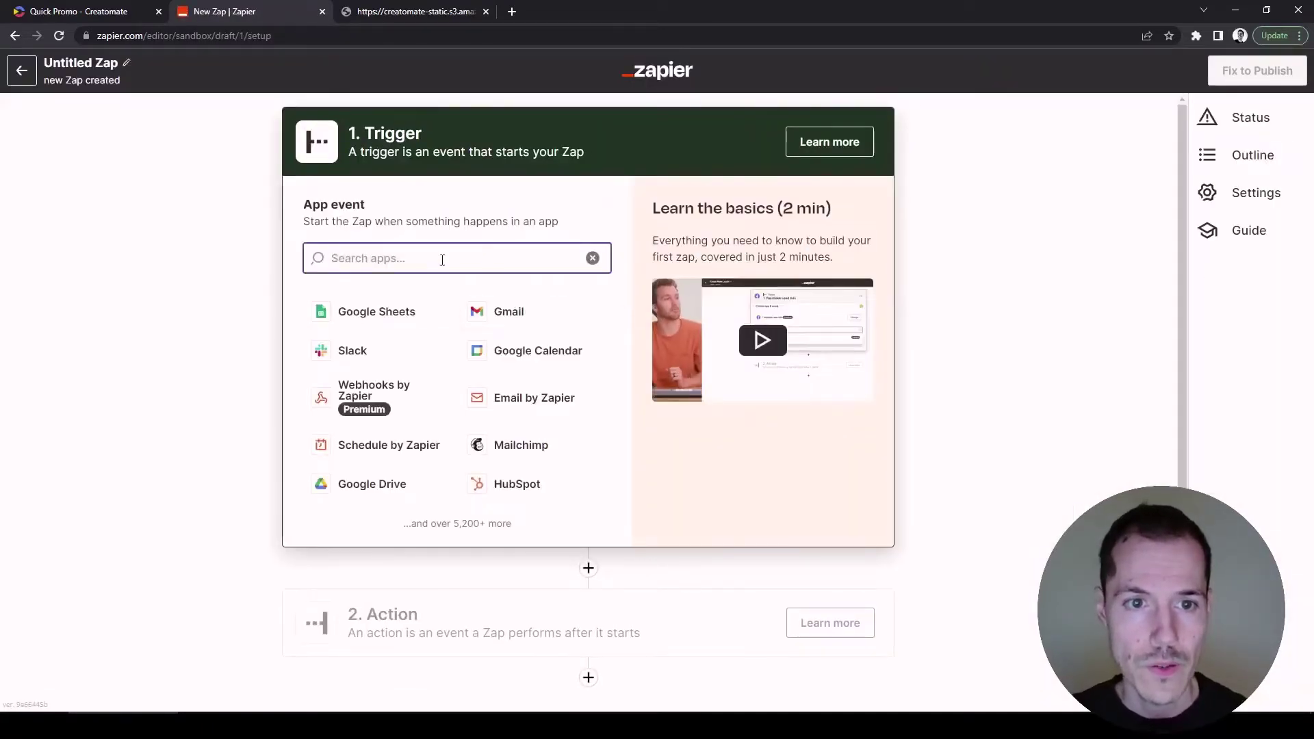
pyautogui.write('c')
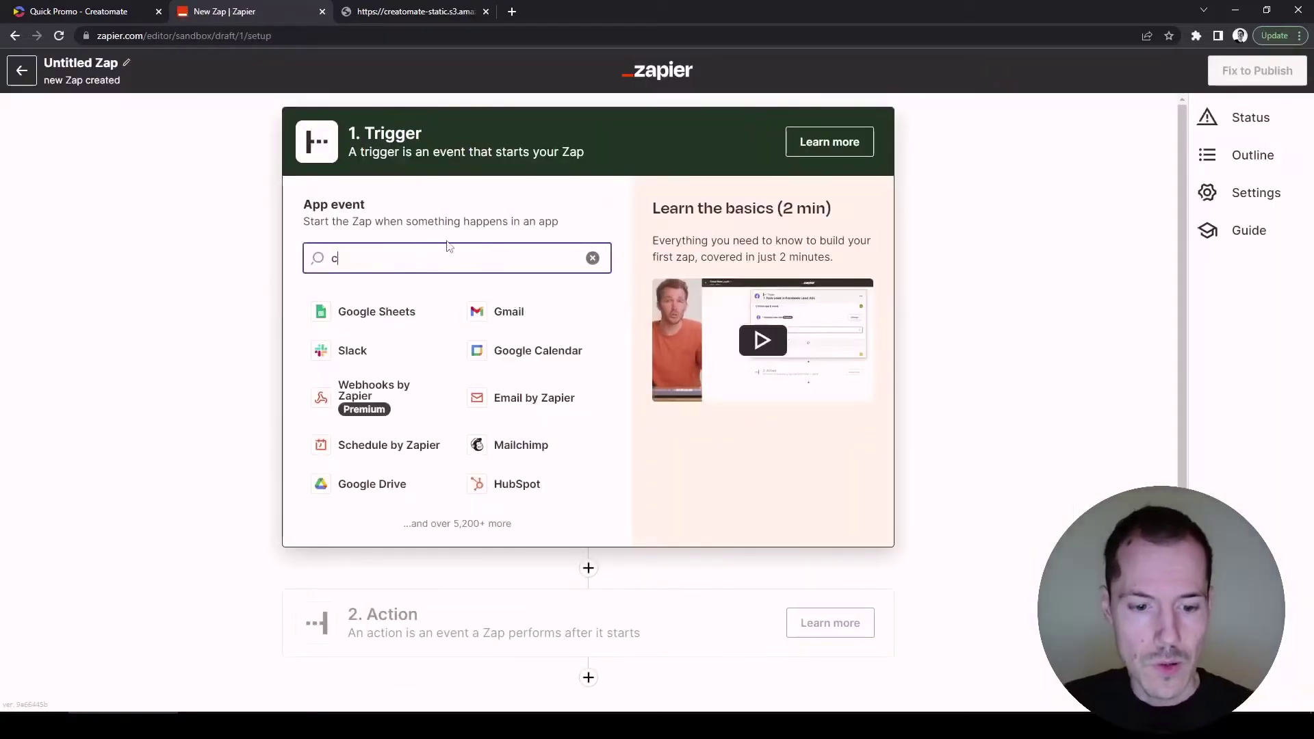
pyautogui.write('hrome')
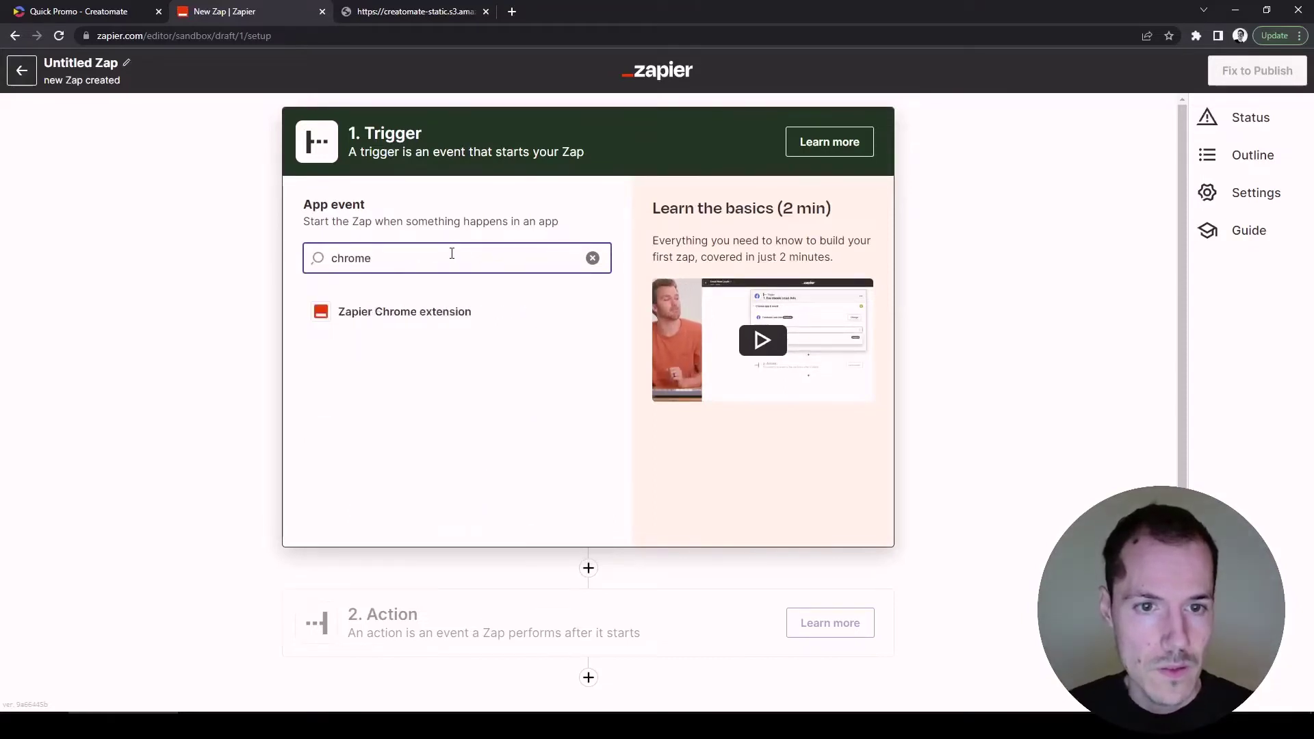
pyautogui.click(460, 312)
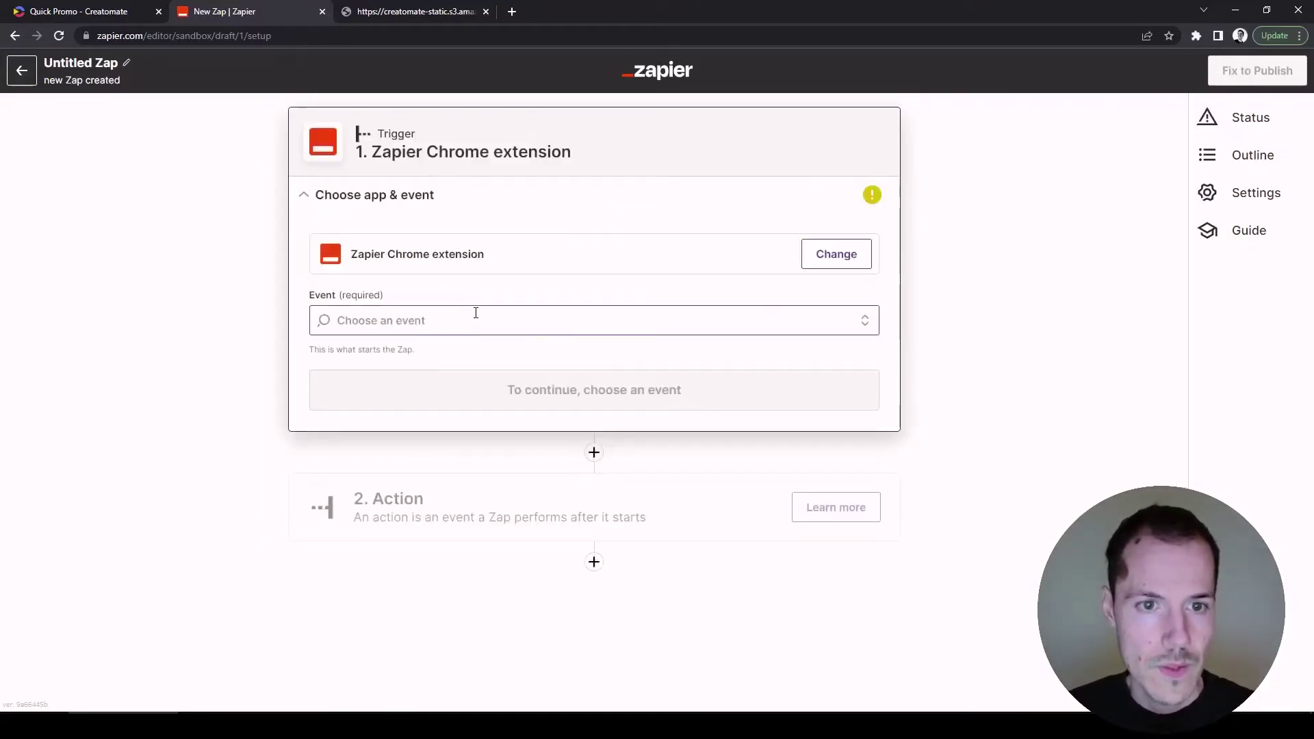
pyautogui.click(476, 317)
pyautogui.click(484, 375)
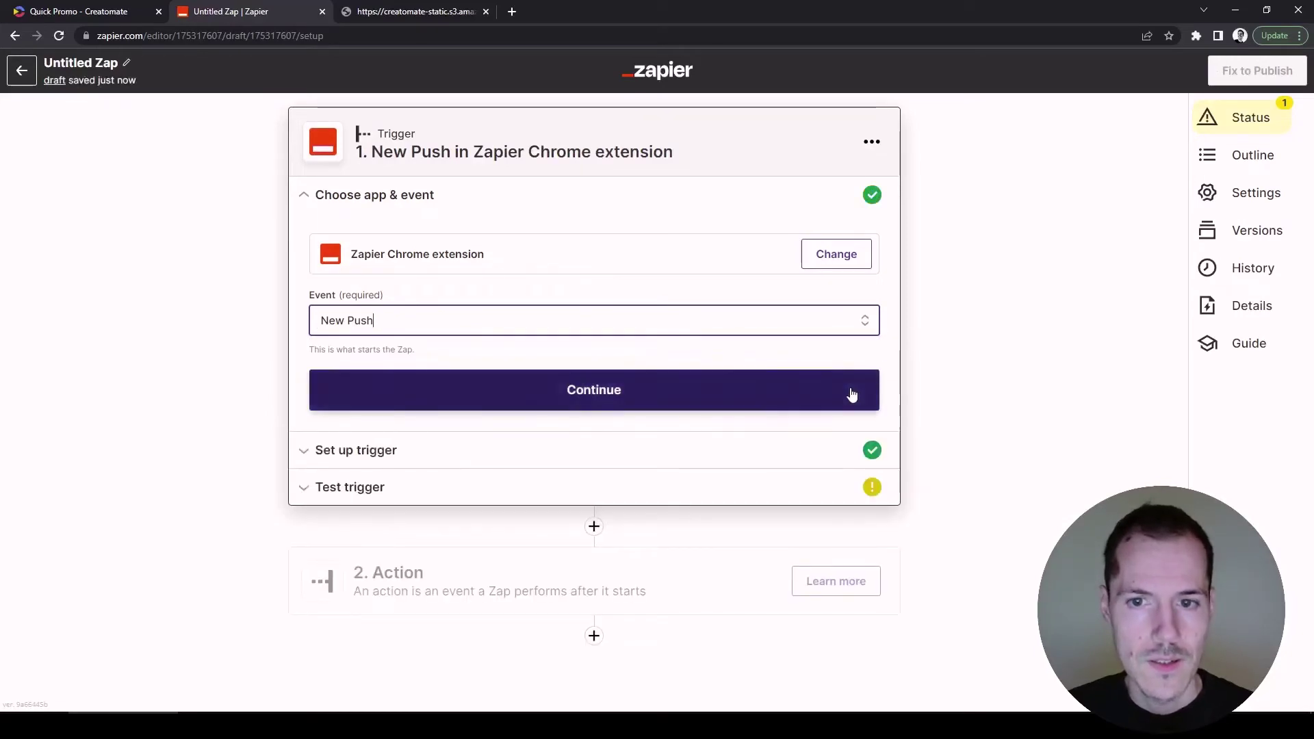
pyautogui.click(852, 396)
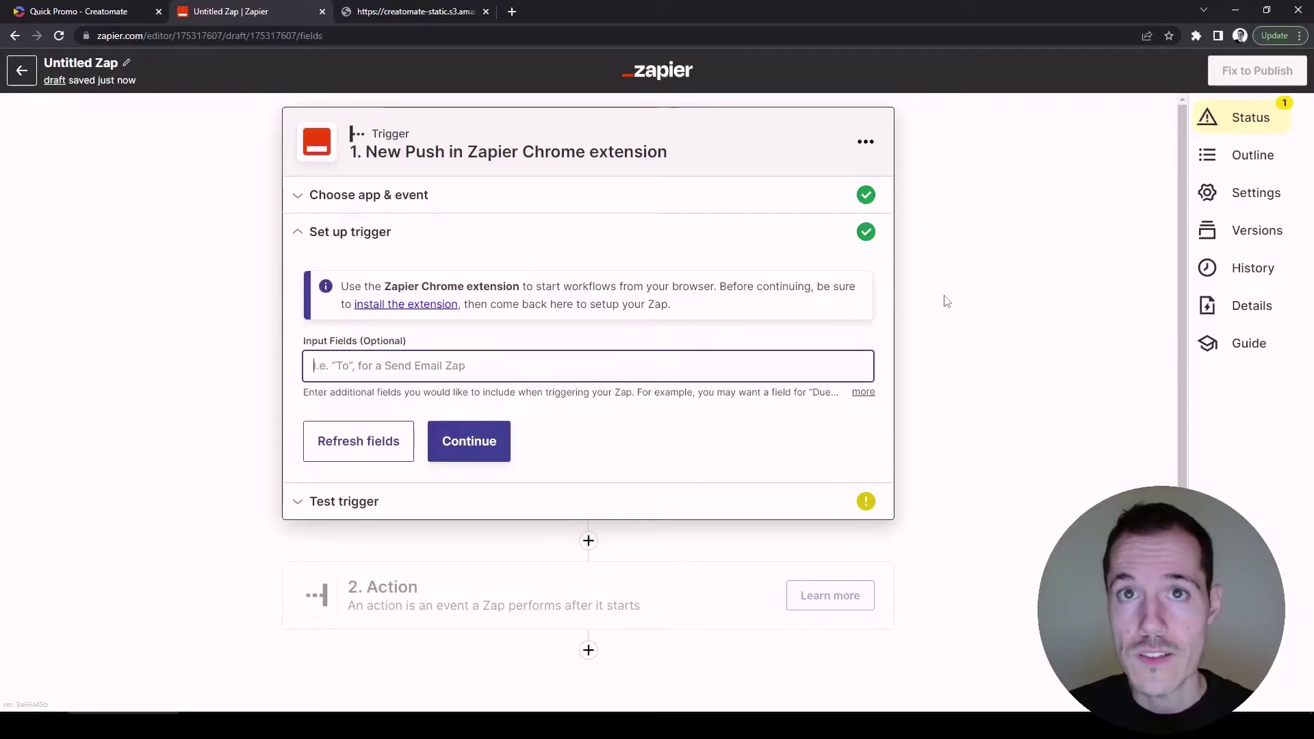
# Add Text and Video URL input fields to the trigger, test it, and continue.
pyautogui.write('Text')
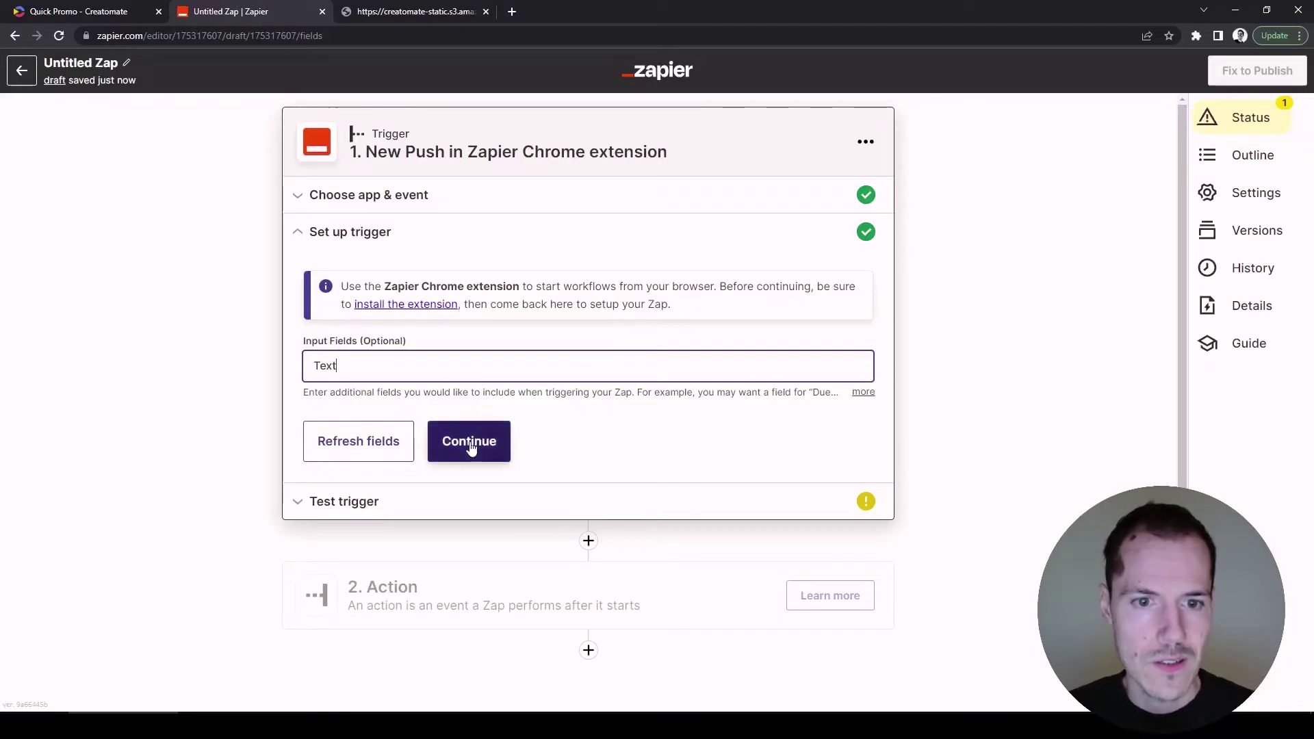
pyautogui.click(493, 409)
pyautogui.write('V')
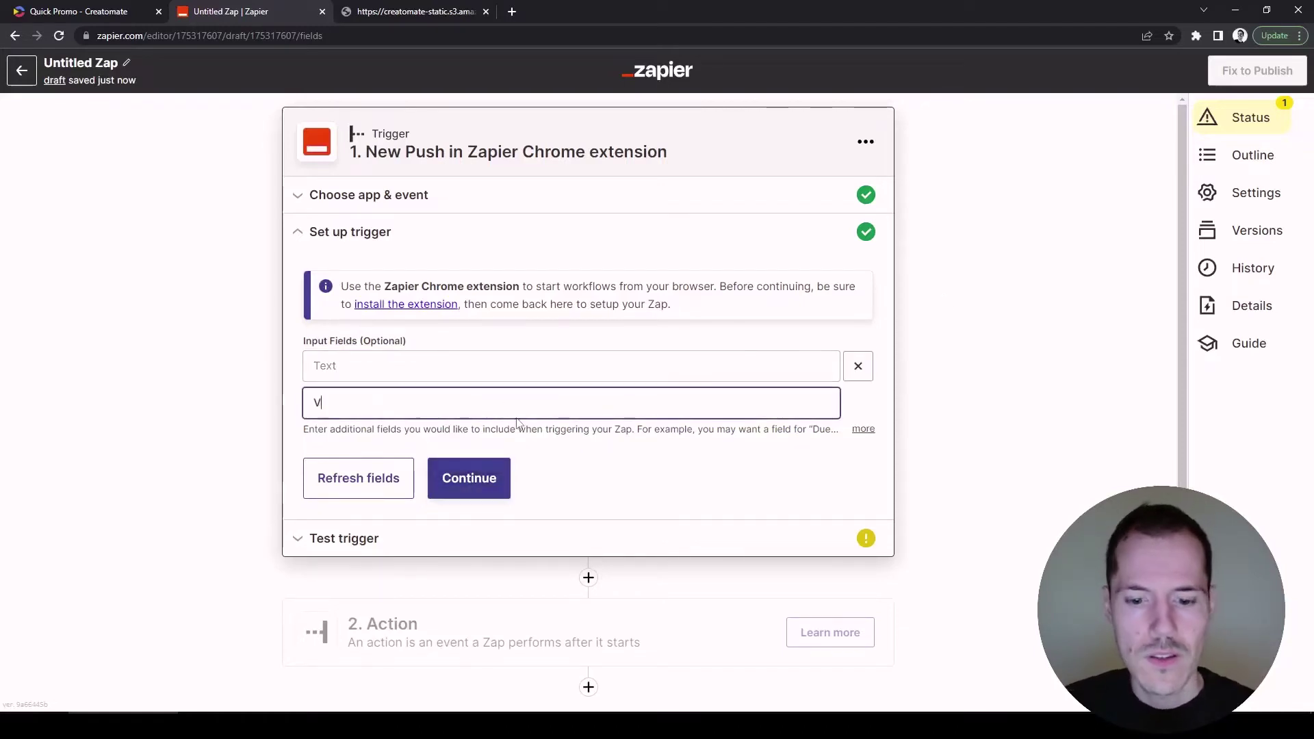
pyautogui.write('ideo URL')
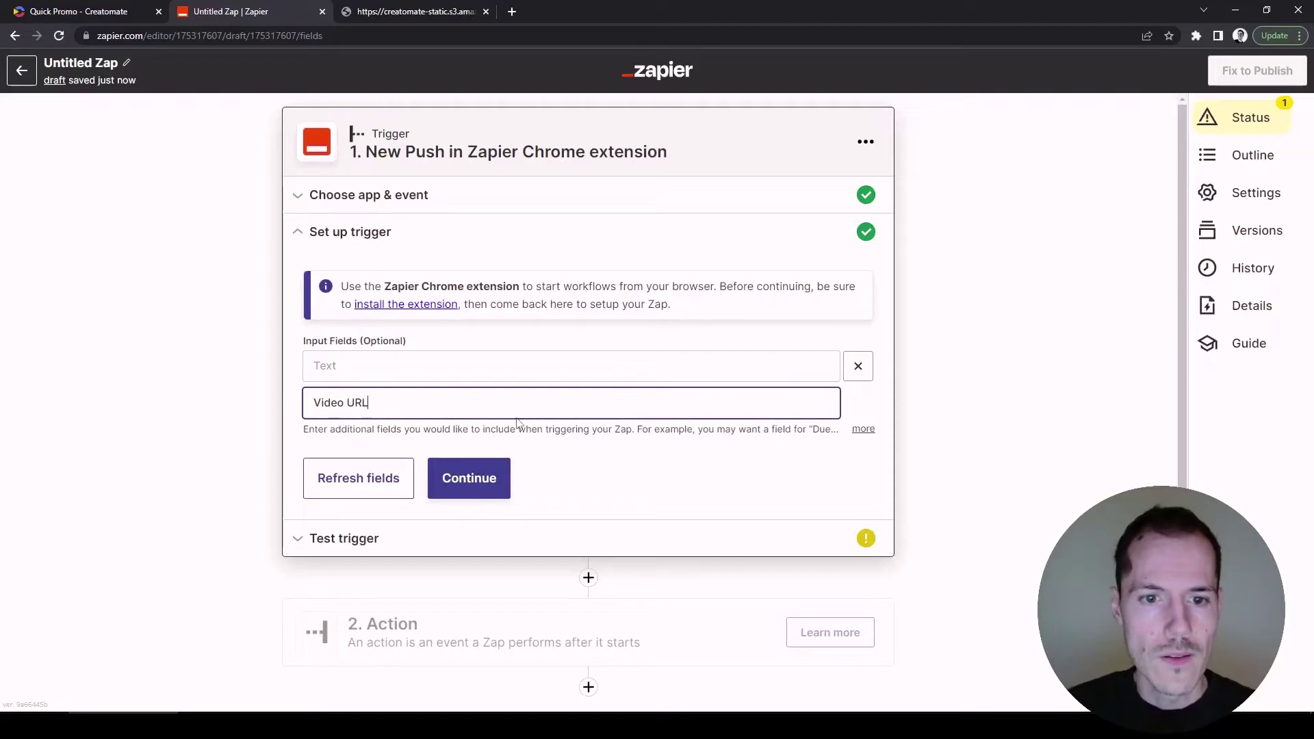
pyautogui.click(470, 479)
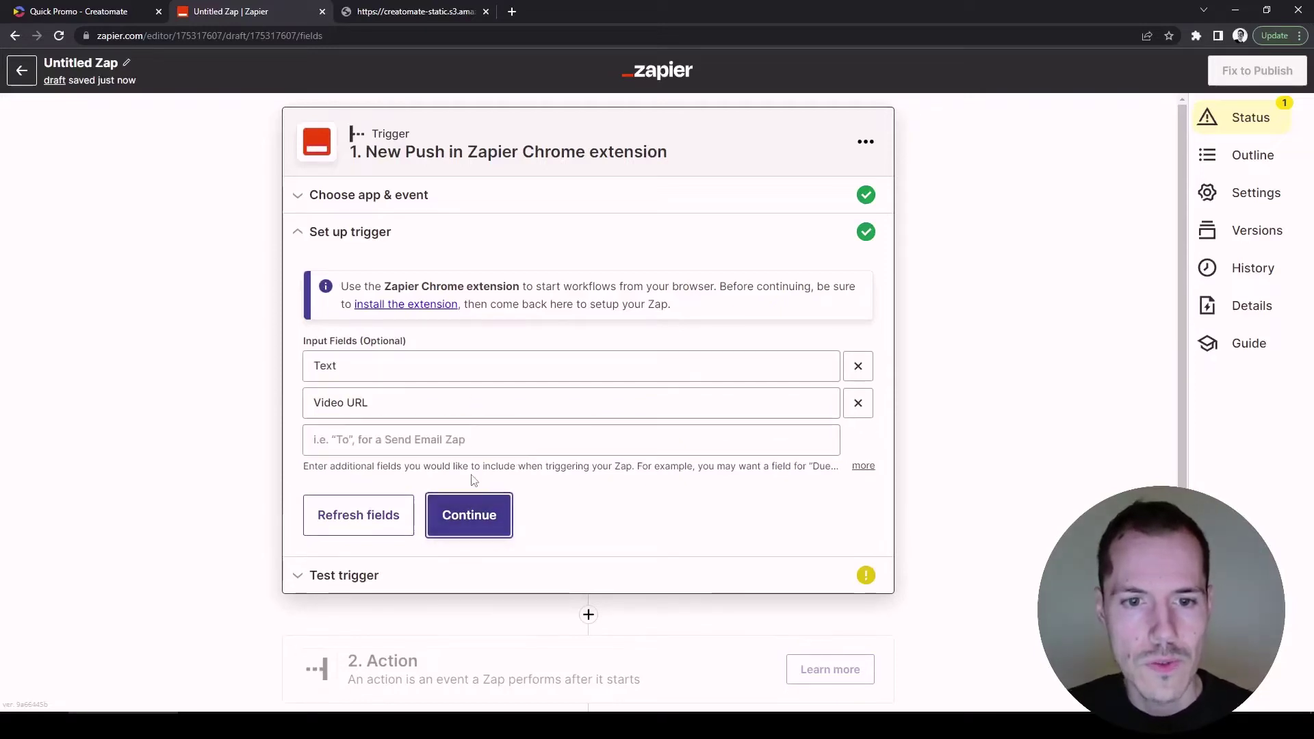
pyautogui.click(498, 517)
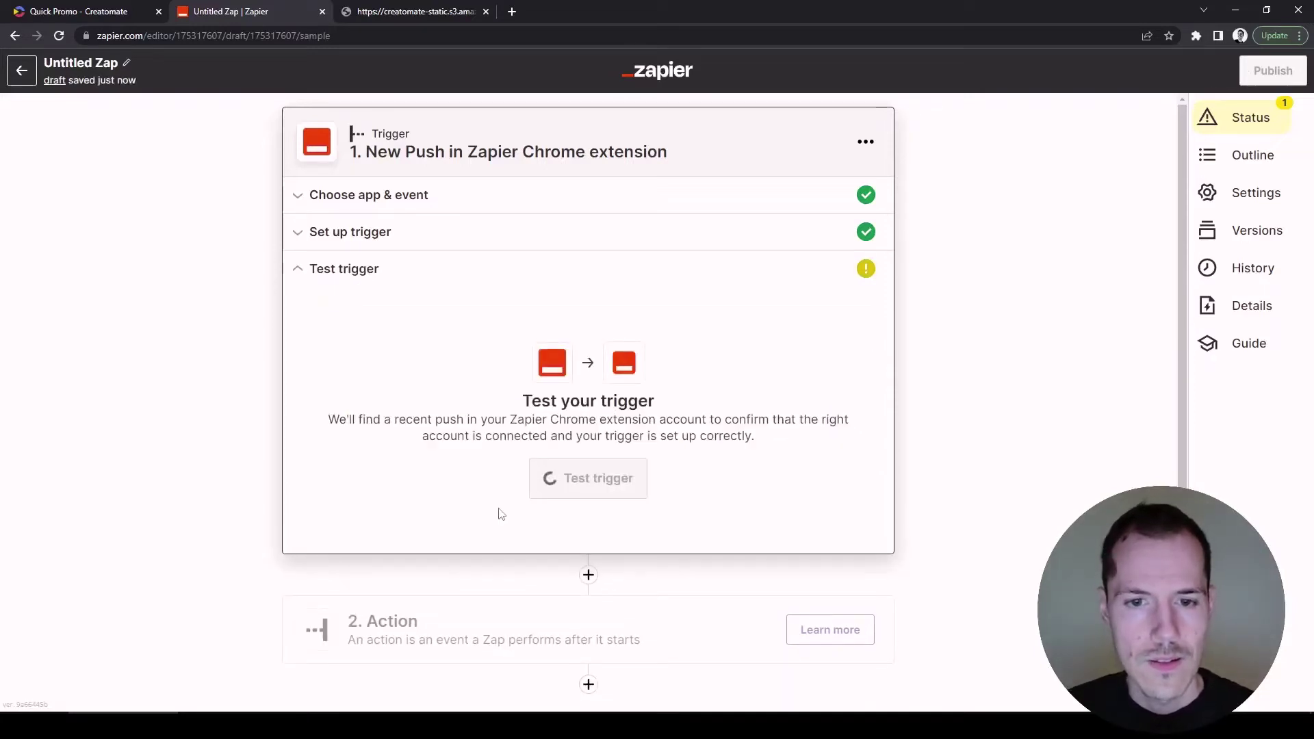
pyautogui.click(585, 485)
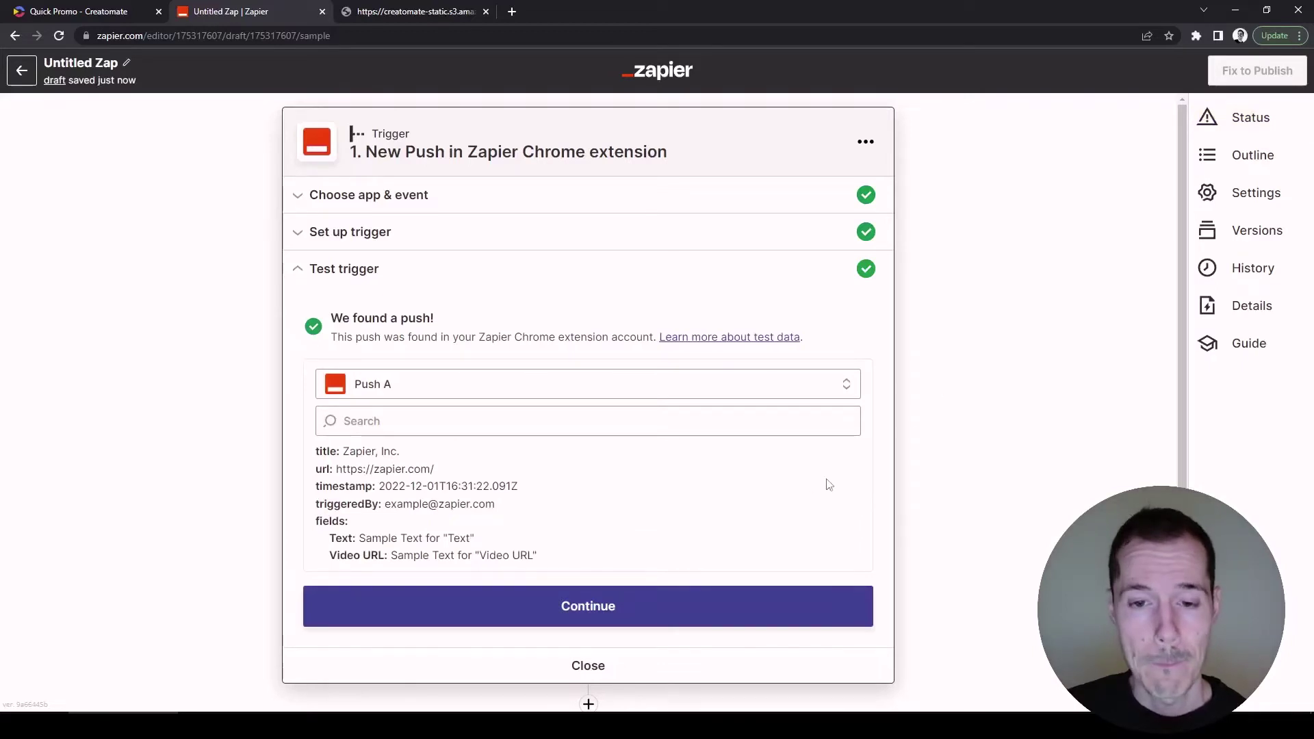
pyautogui.click(783, 607)
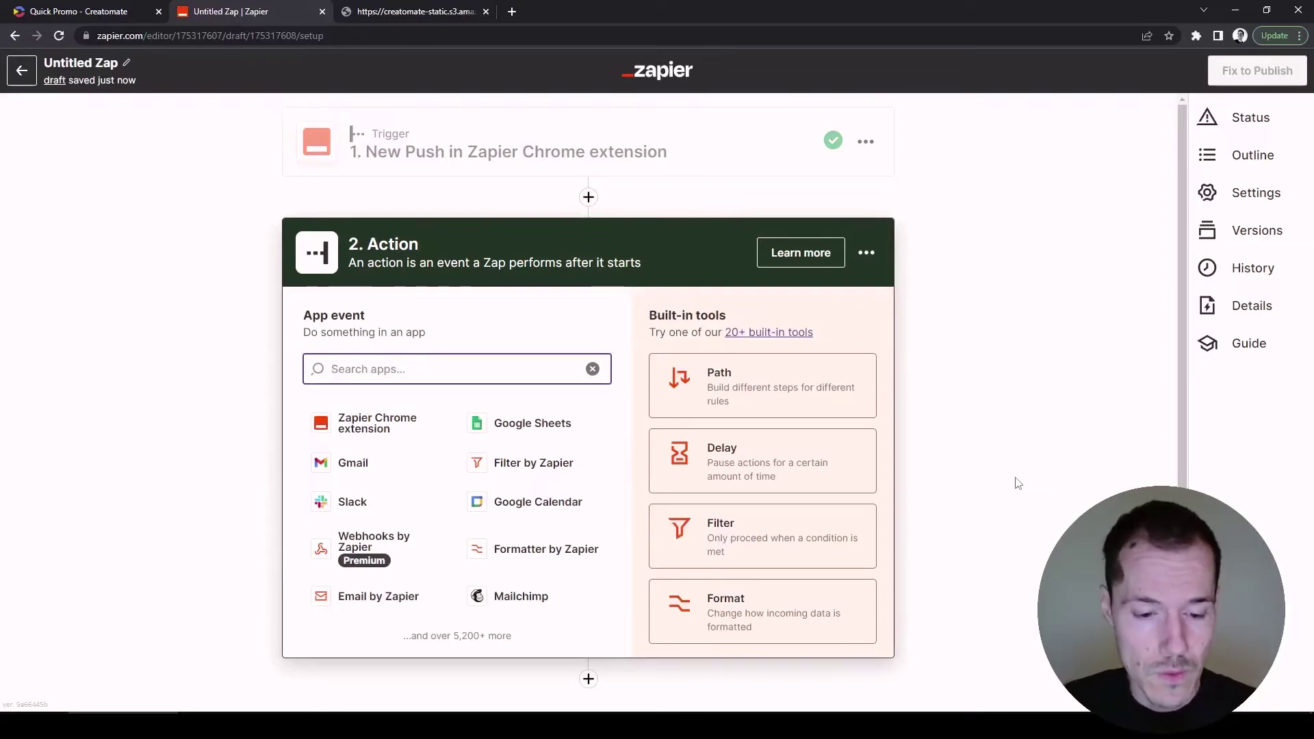
# Set step 2 to Creatomate (1.0.2) with the Create Single Render event.
pyautogui.write('Creatomate')
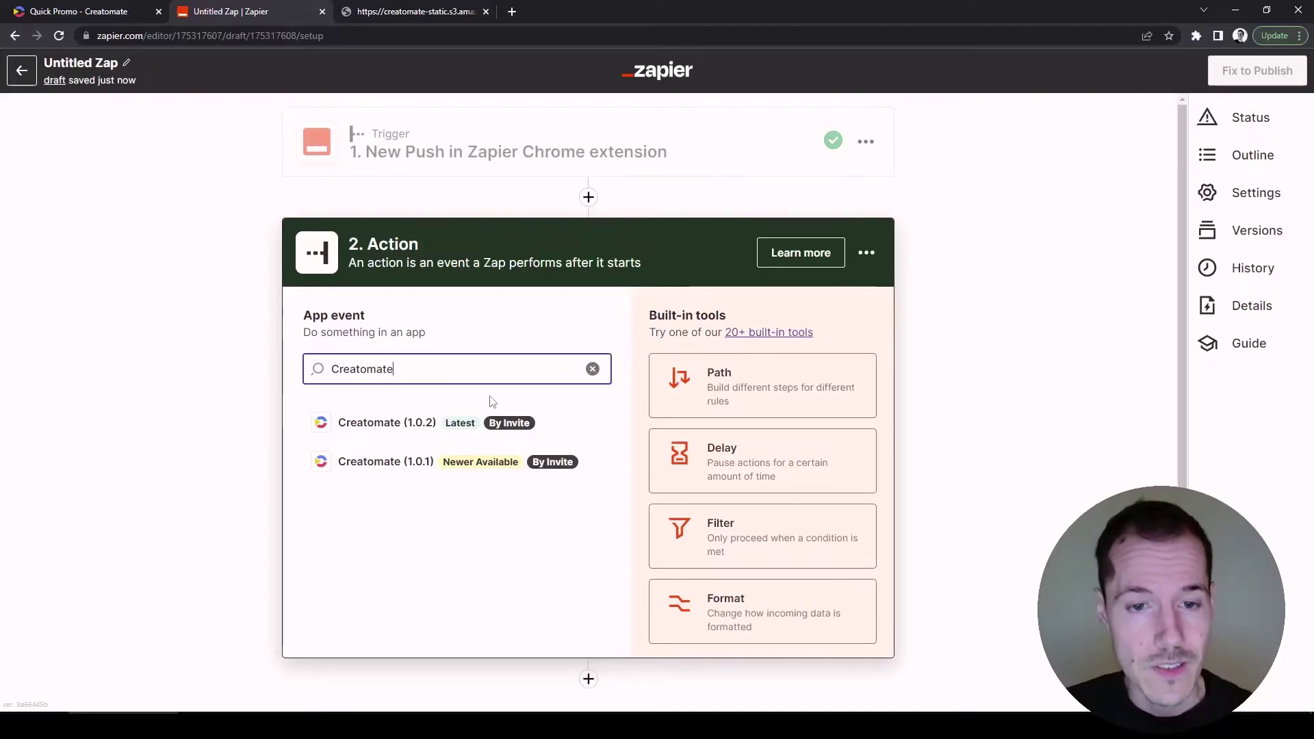
pyautogui.click(440, 432)
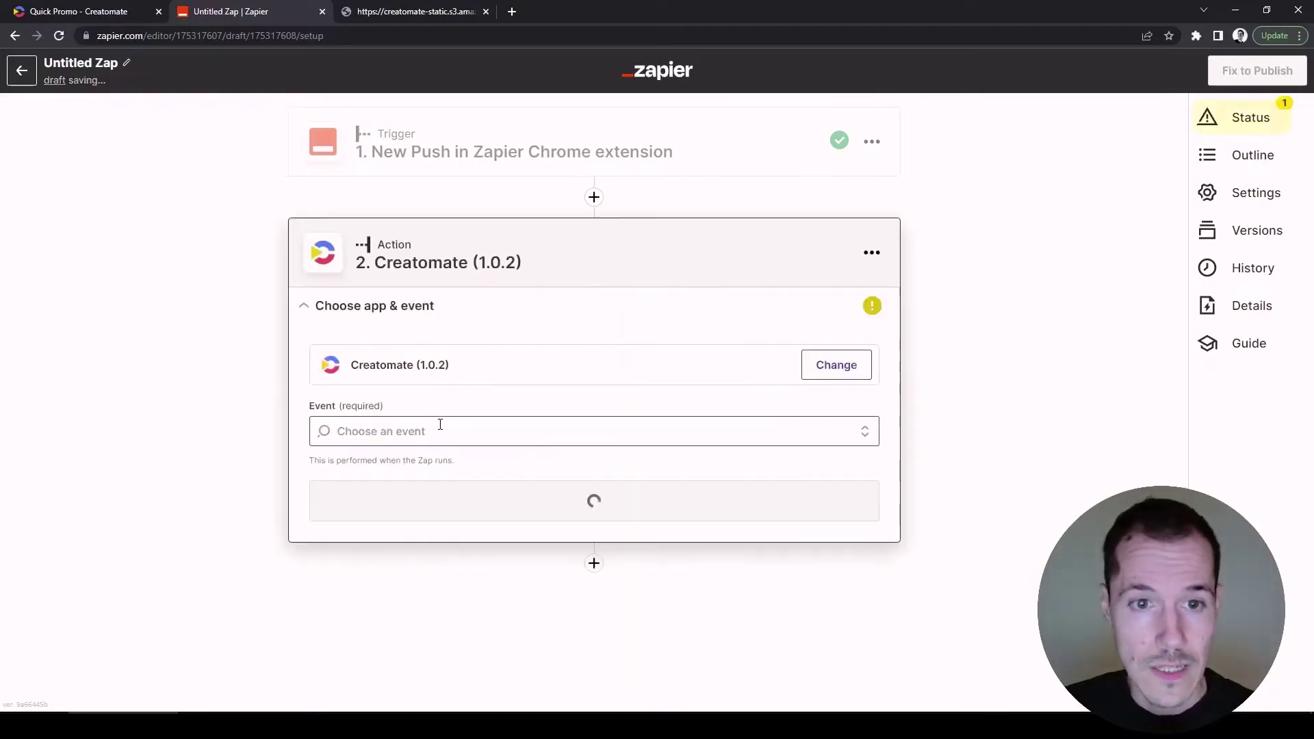
pyautogui.click(861, 438)
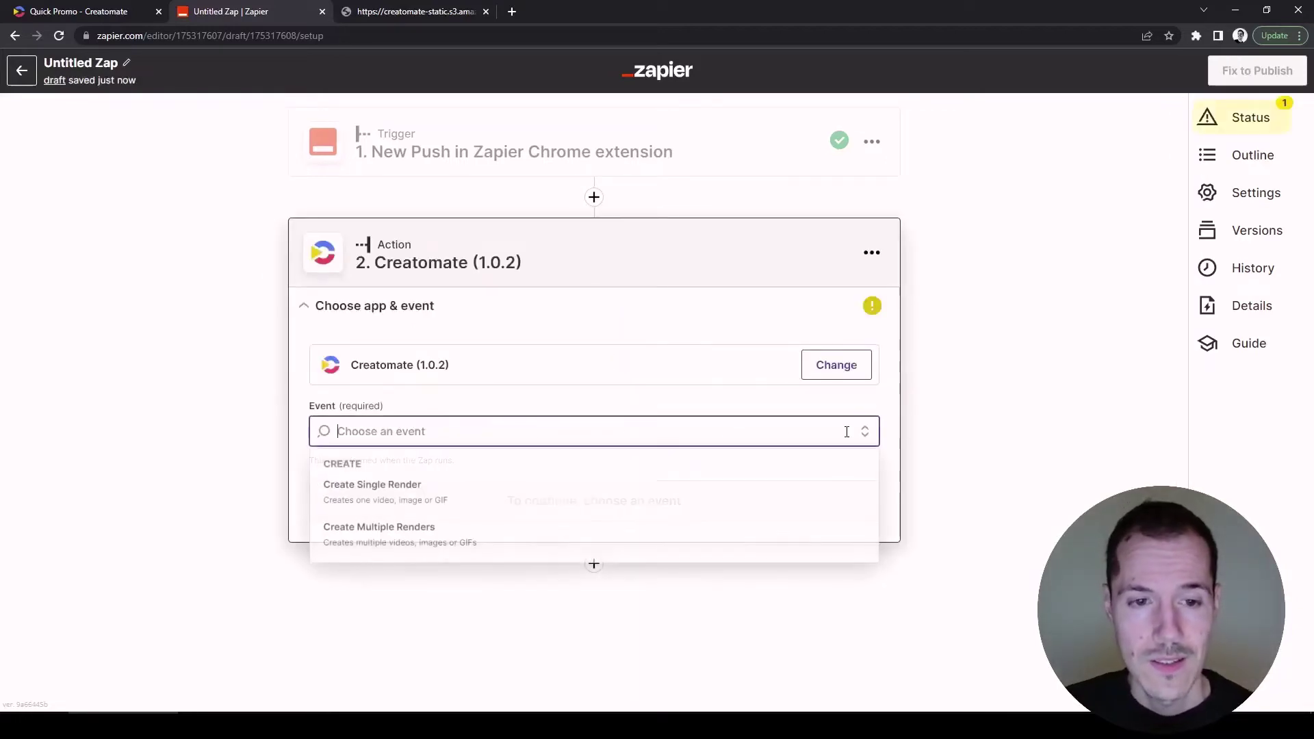
pyautogui.click(823, 488)
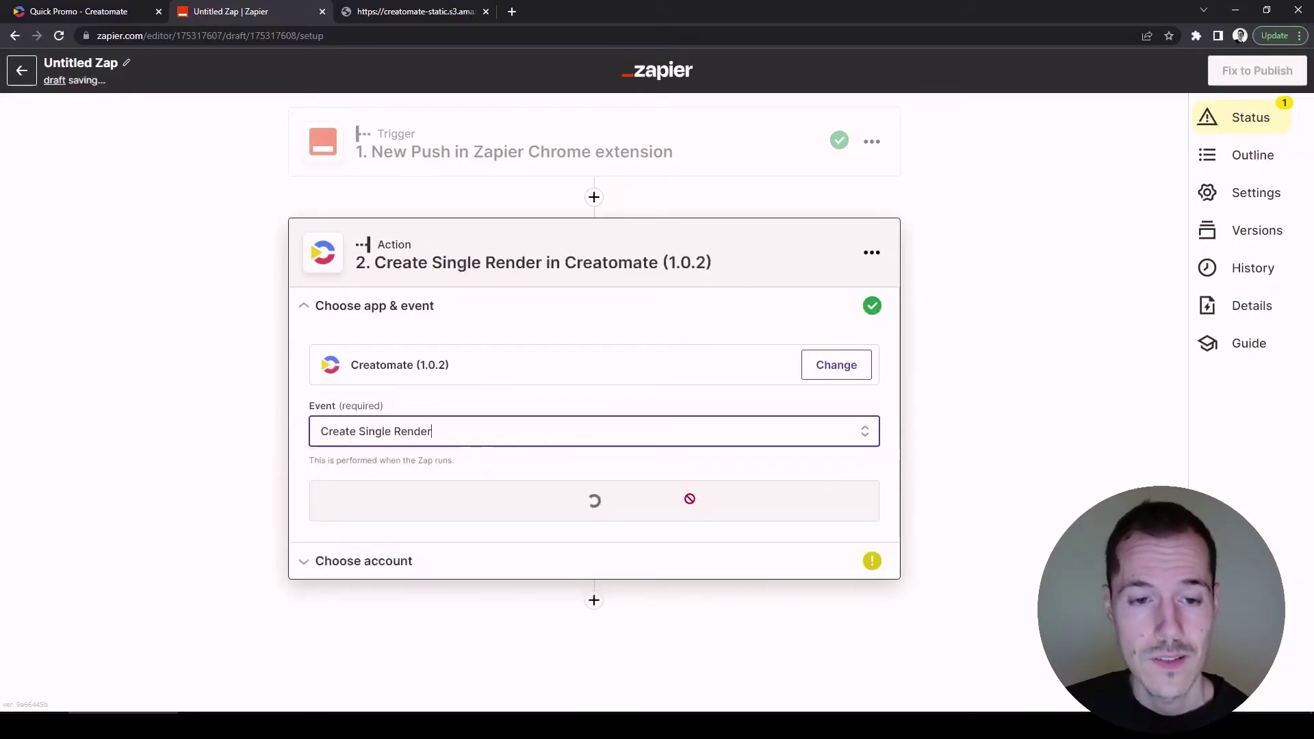
pyautogui.click(691, 504)
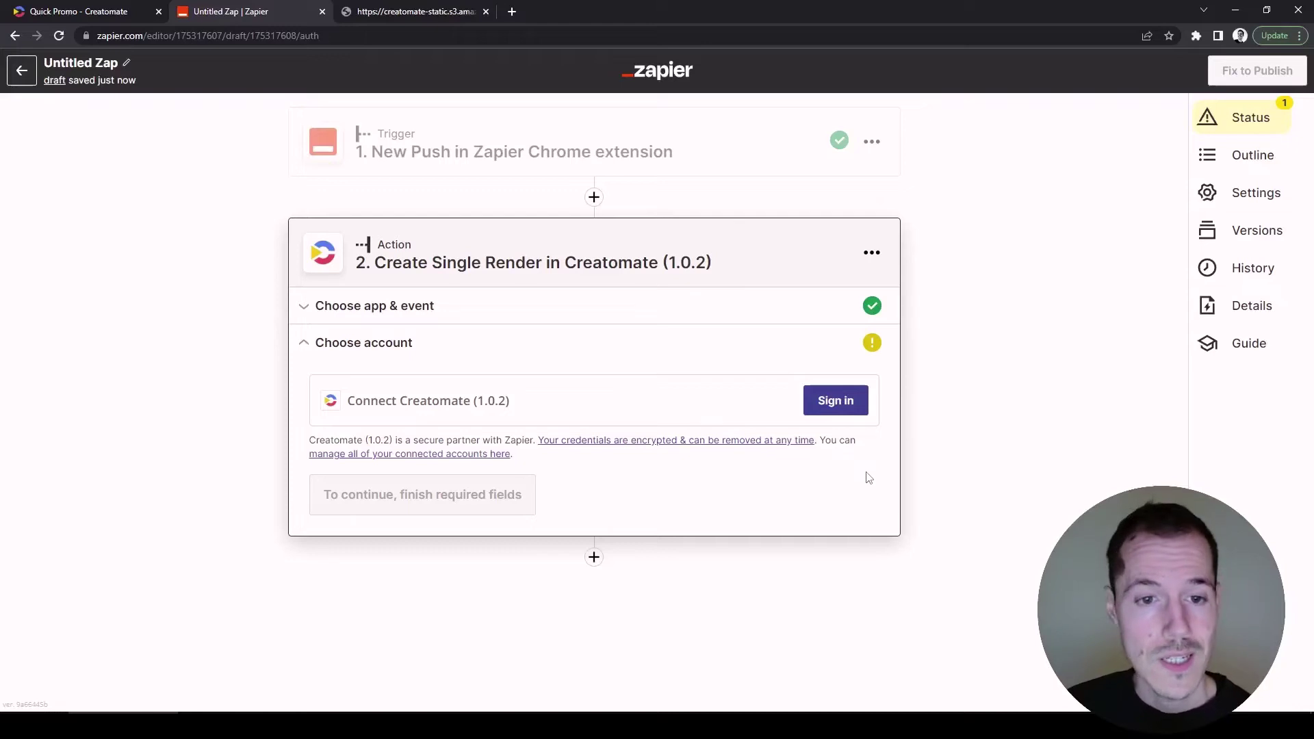
# Open the Creatomate Connect an Account window asking for an API key, then switch to Creatomate.
pyautogui.click(843, 406)
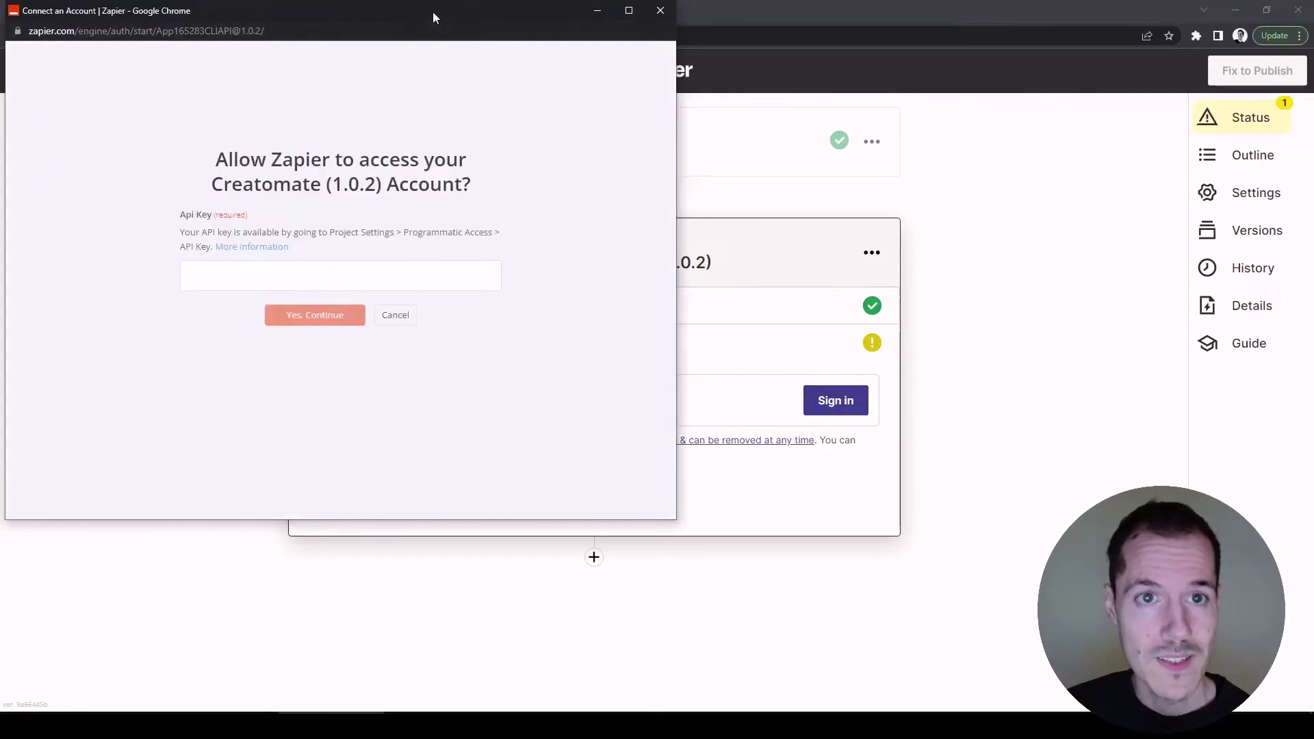
pyautogui.moveTo(434, 16); pyautogui.dragTo(931, 129)
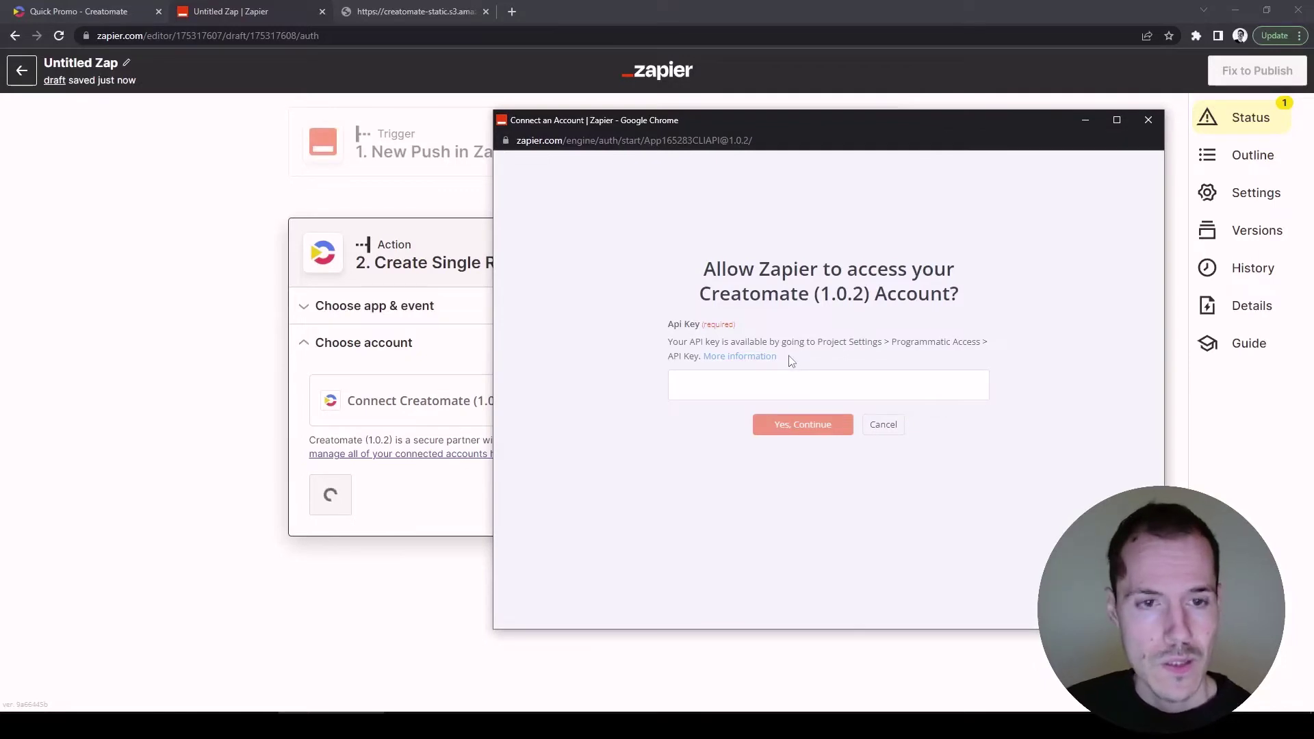
pyautogui.click(119, 17)
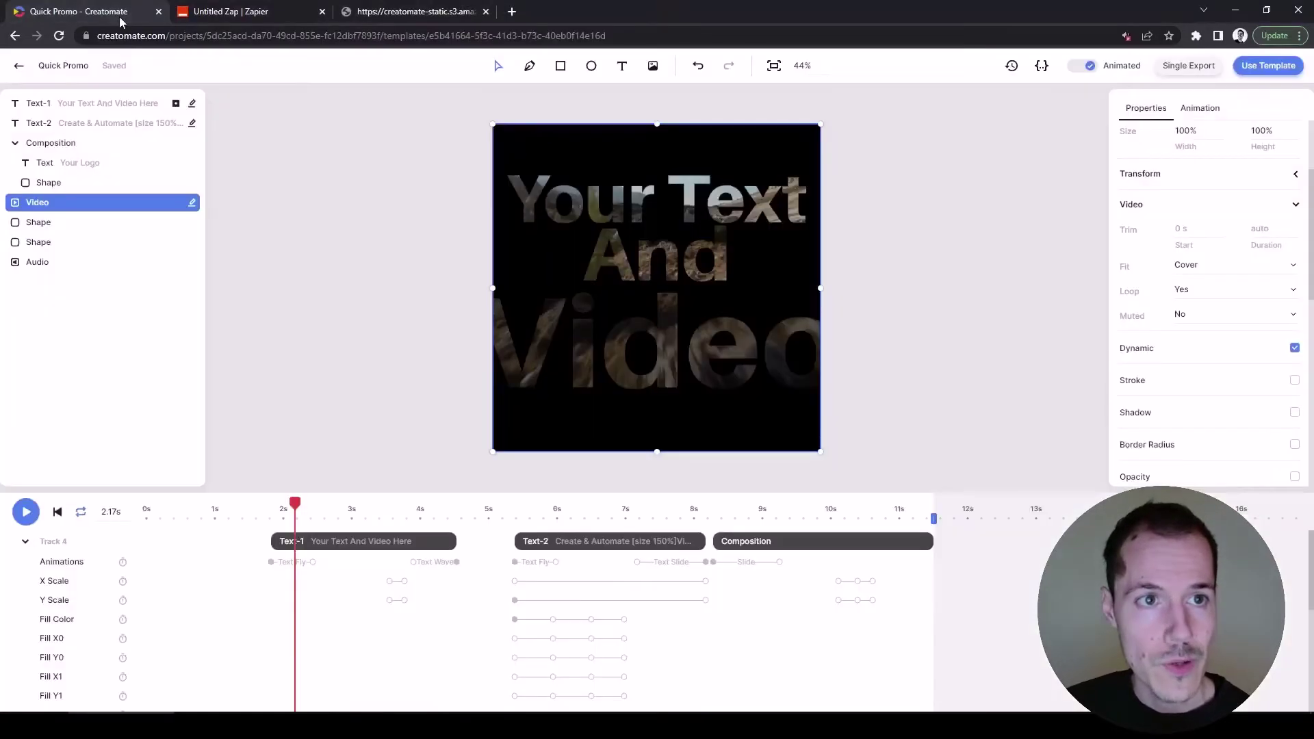
# Reveal and copy the API key in the Zapier automation demo project's Project Settings.
pyautogui.click(19, 67)
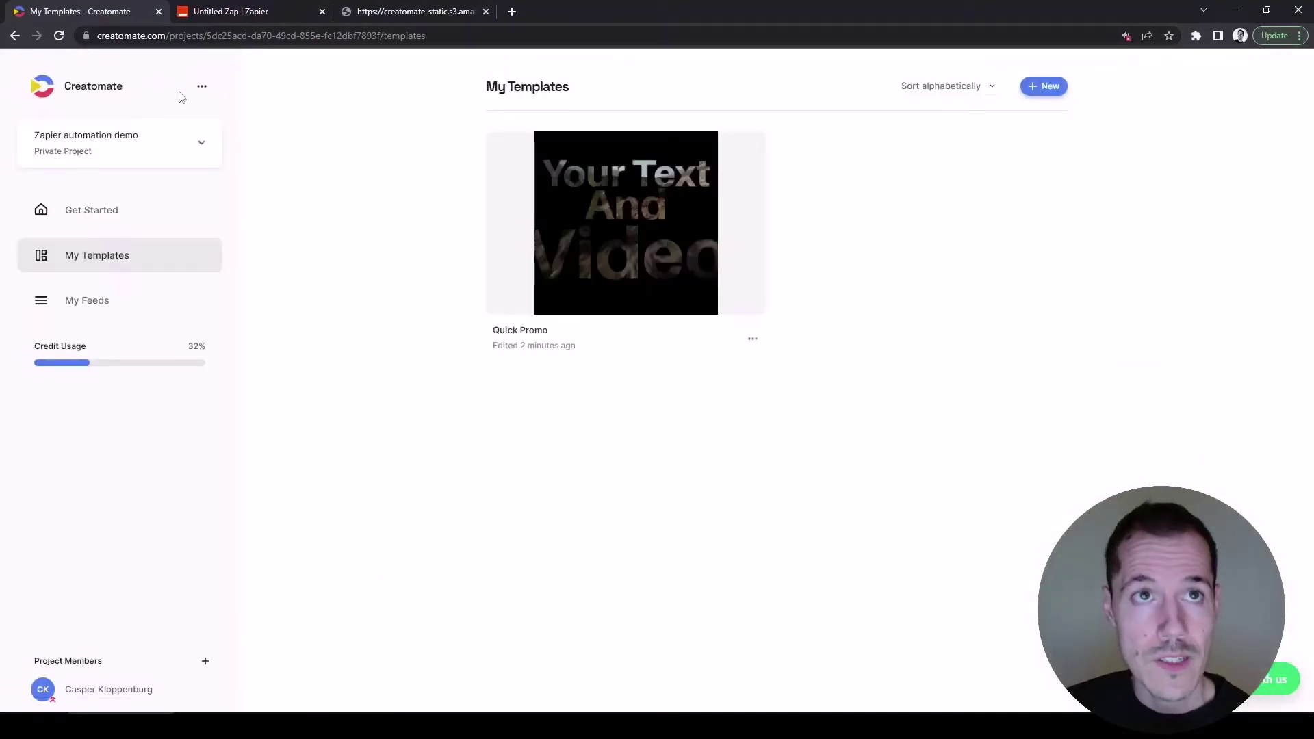
pyautogui.click(203, 89)
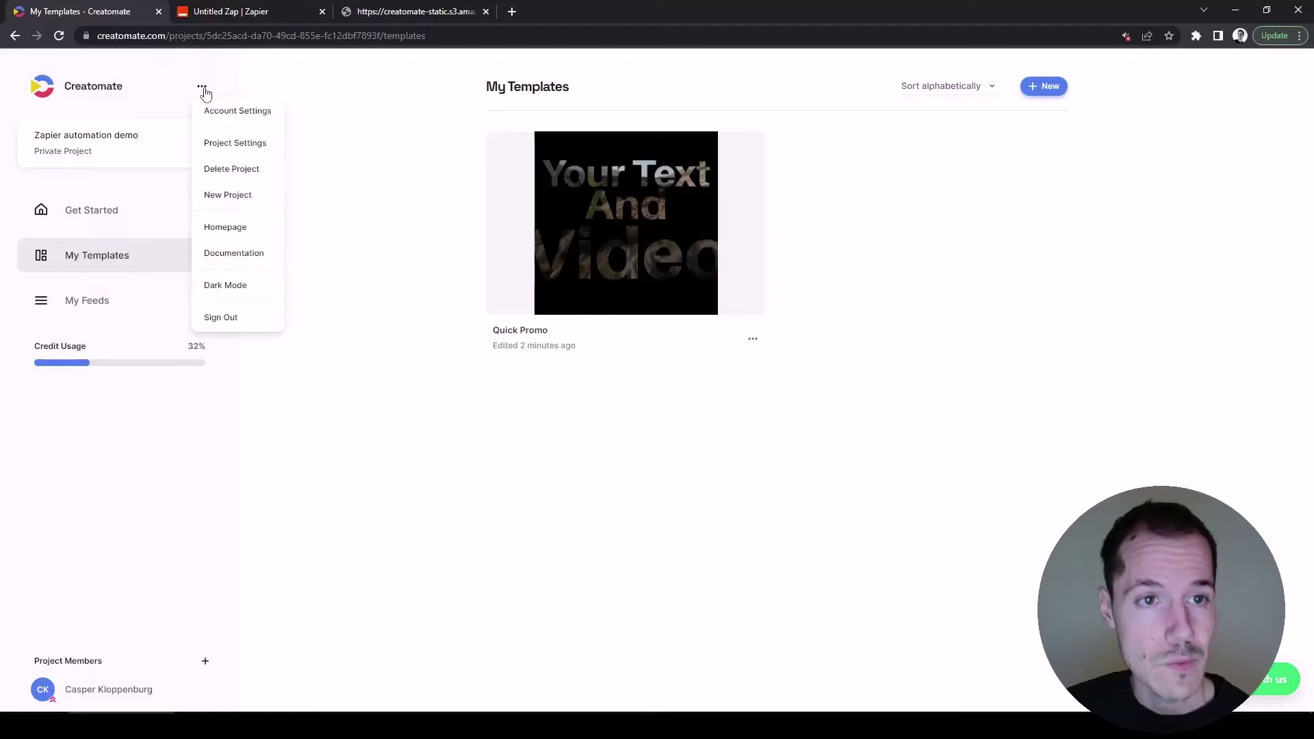
pyautogui.click(213, 142)
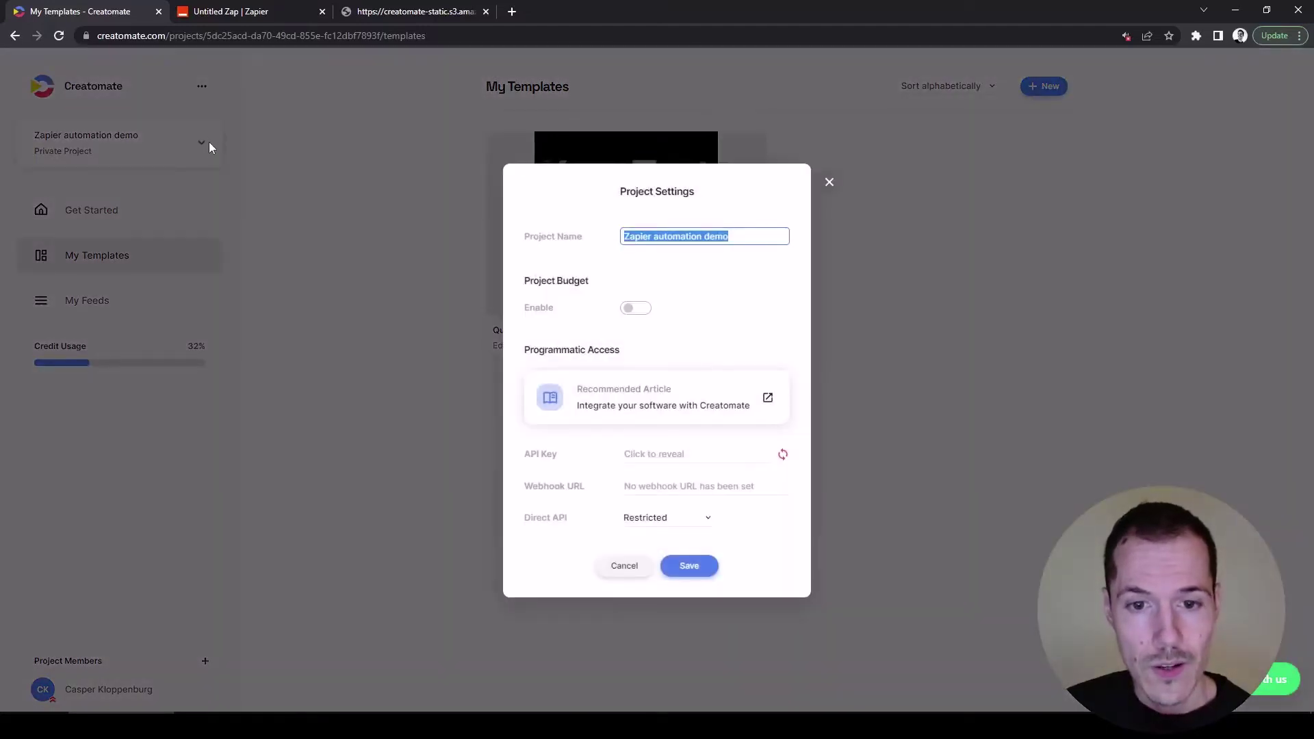
pyautogui.click(676, 456)
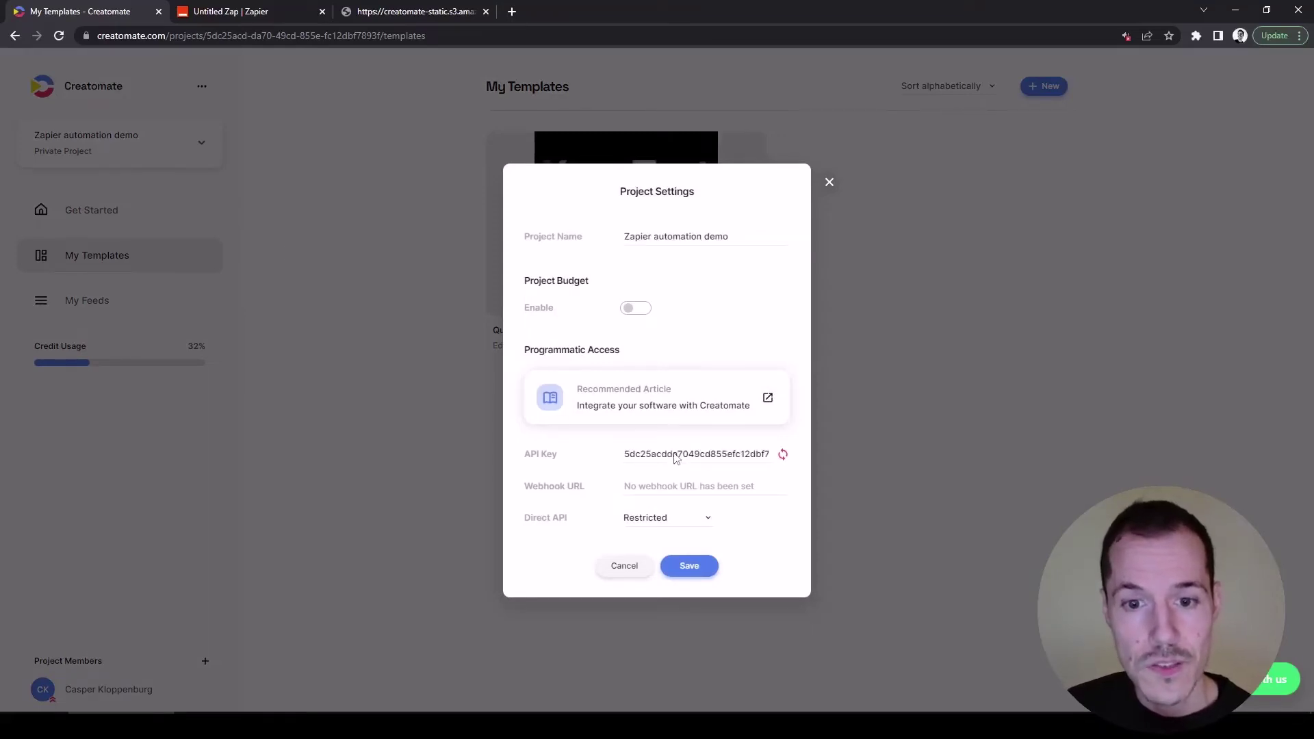
pyautogui.click(676, 456)
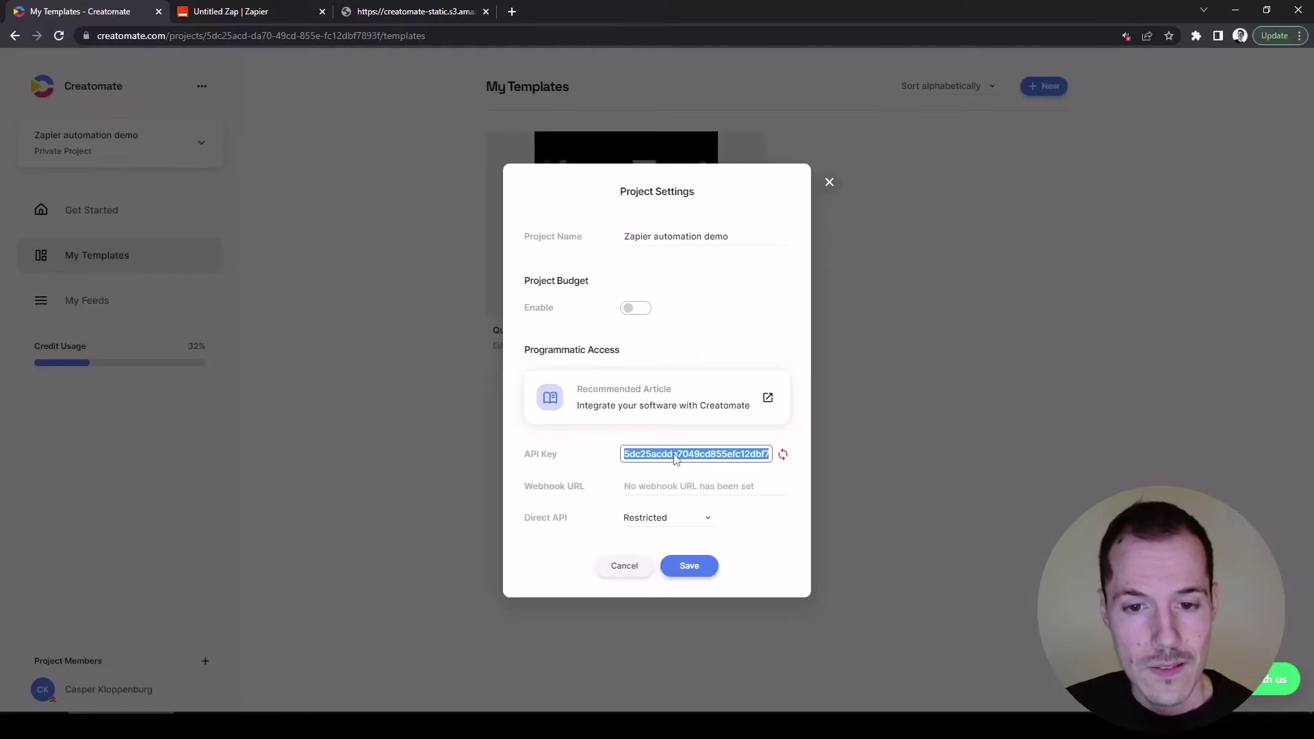
pyautogui.rightClick(677, 459)
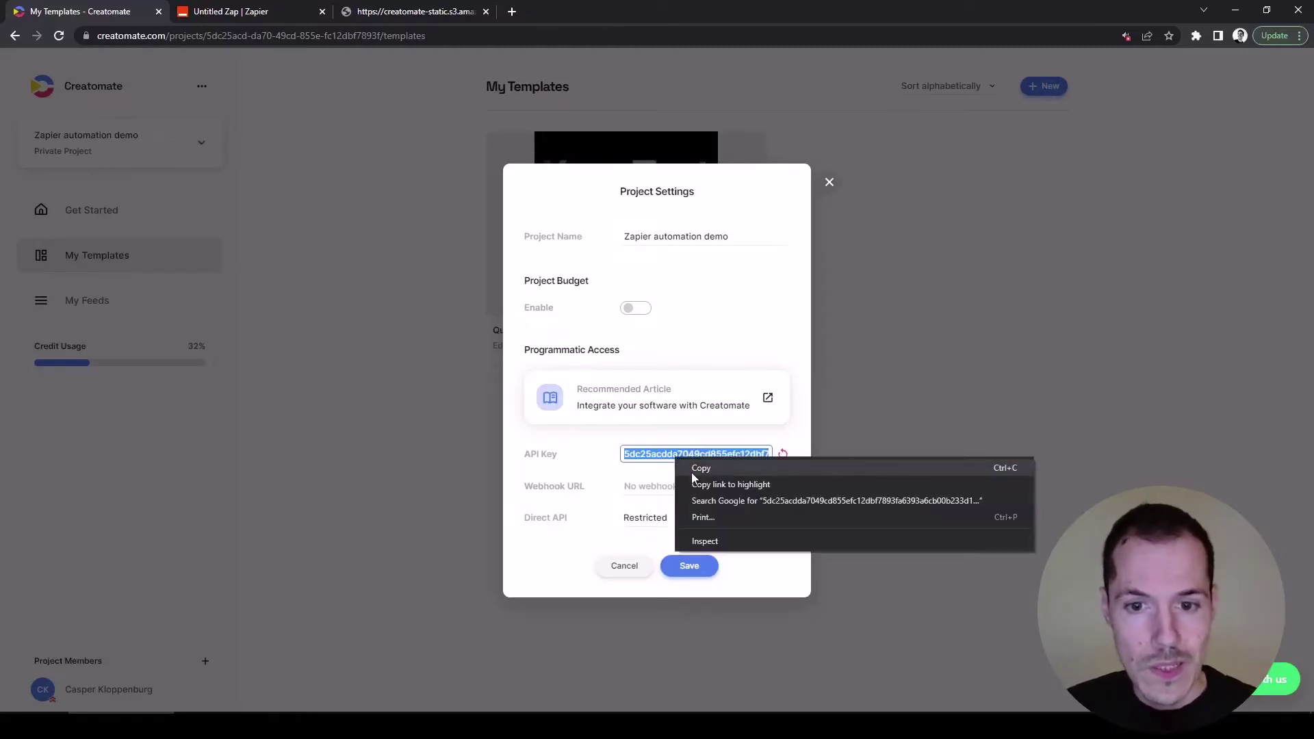
pyautogui.click(693, 471)
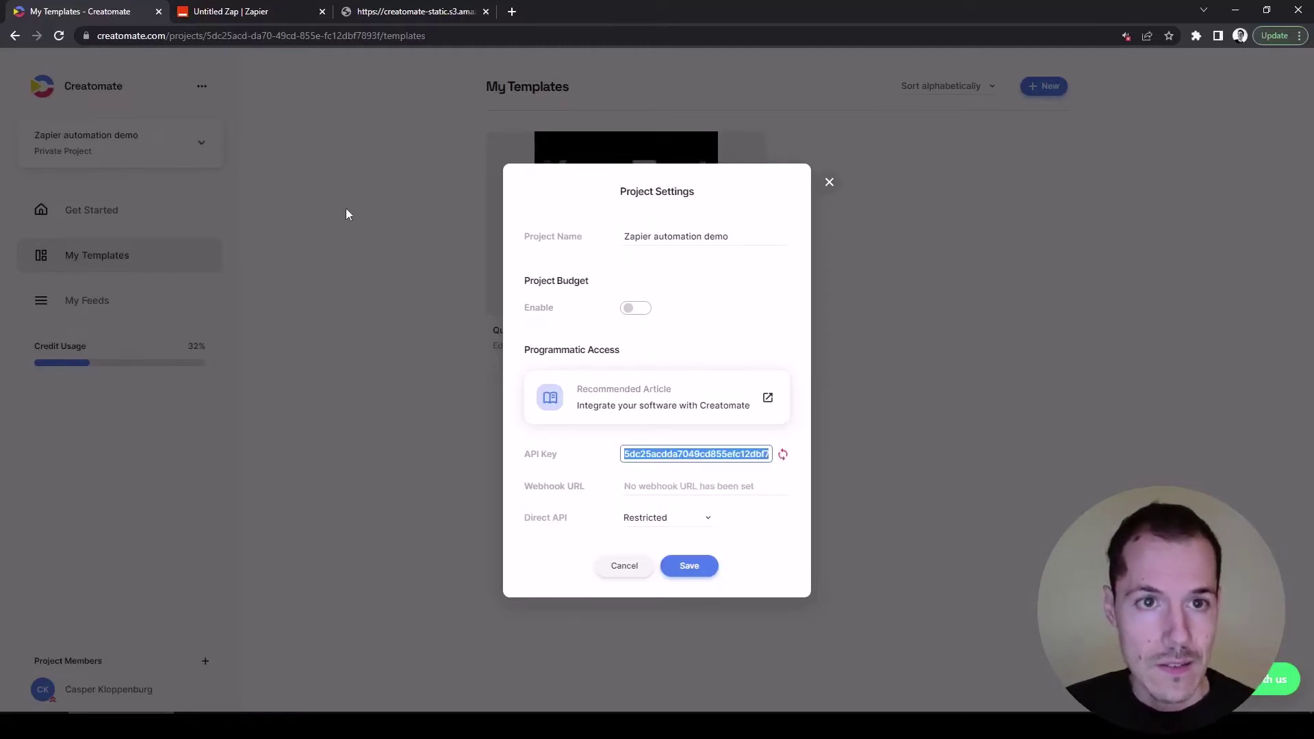
# Paste the copied API key into Zapier's Creatomate connection window and submit it.
pyautogui.click(247, 14)
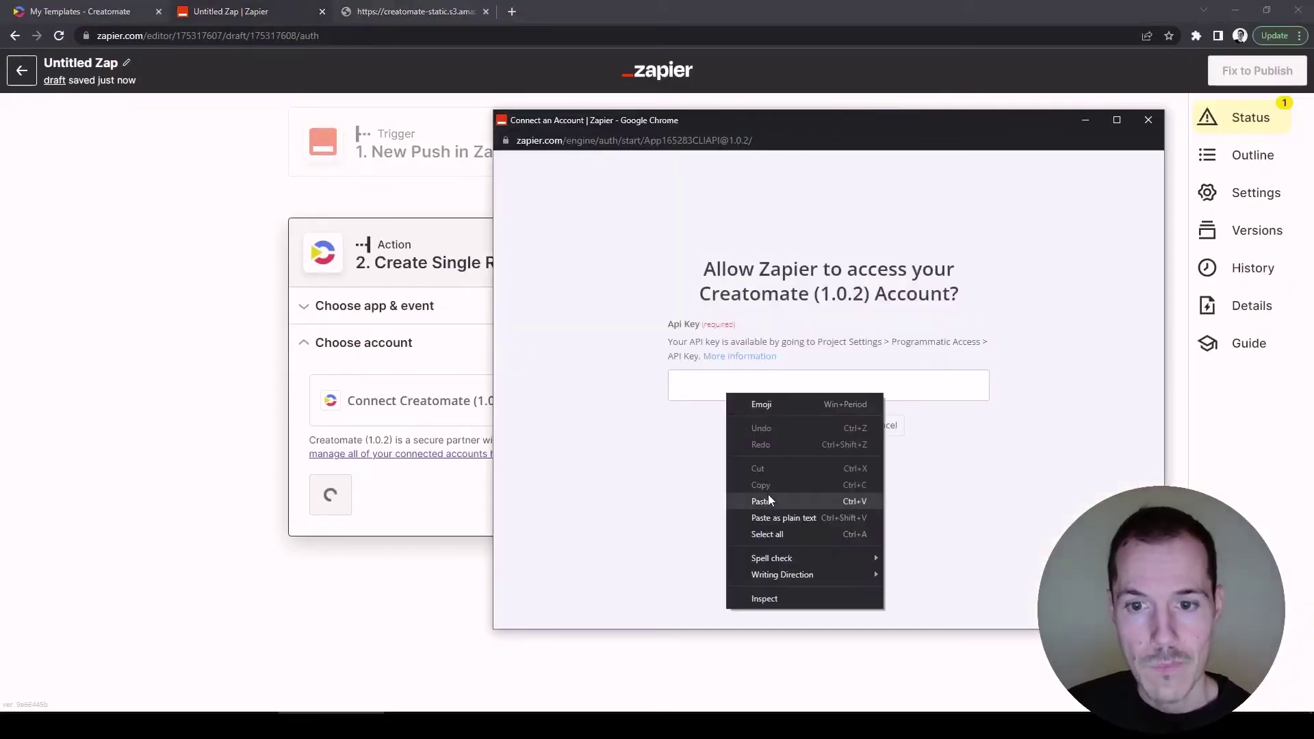
pyautogui.click(768, 495)
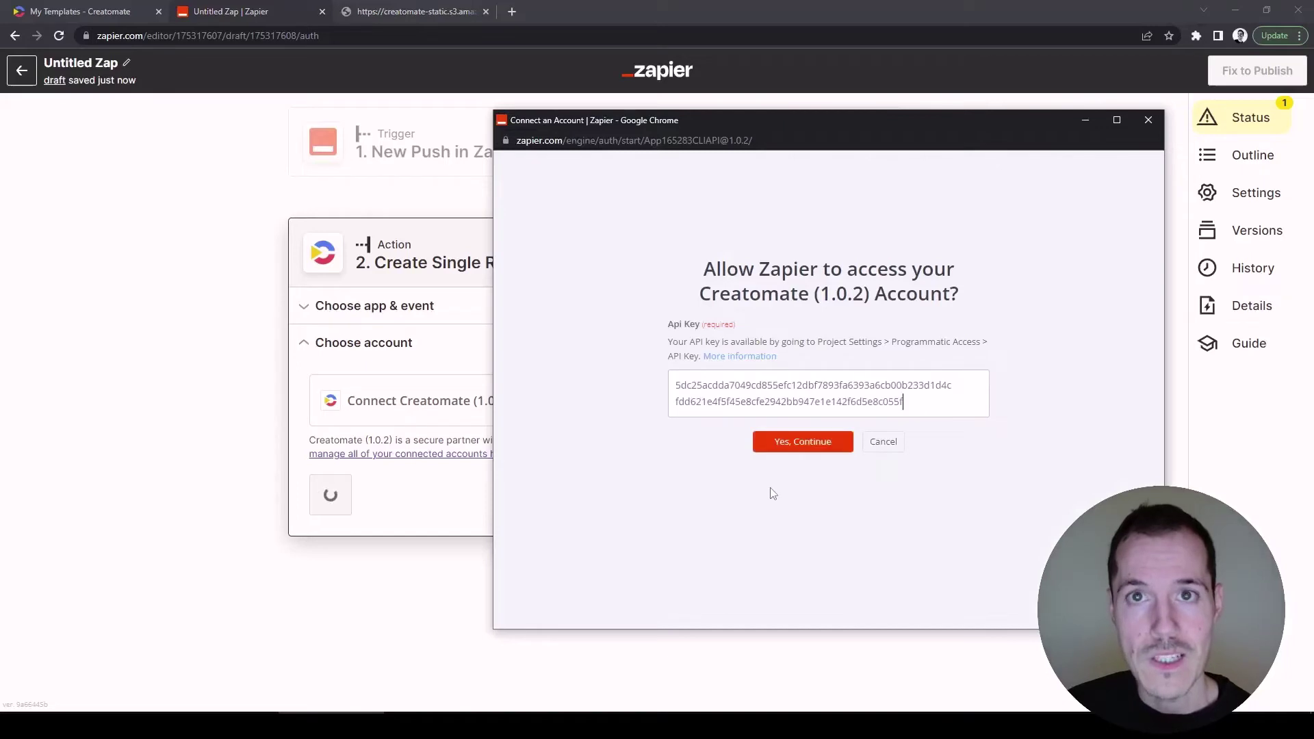
pyautogui.click(808, 453)
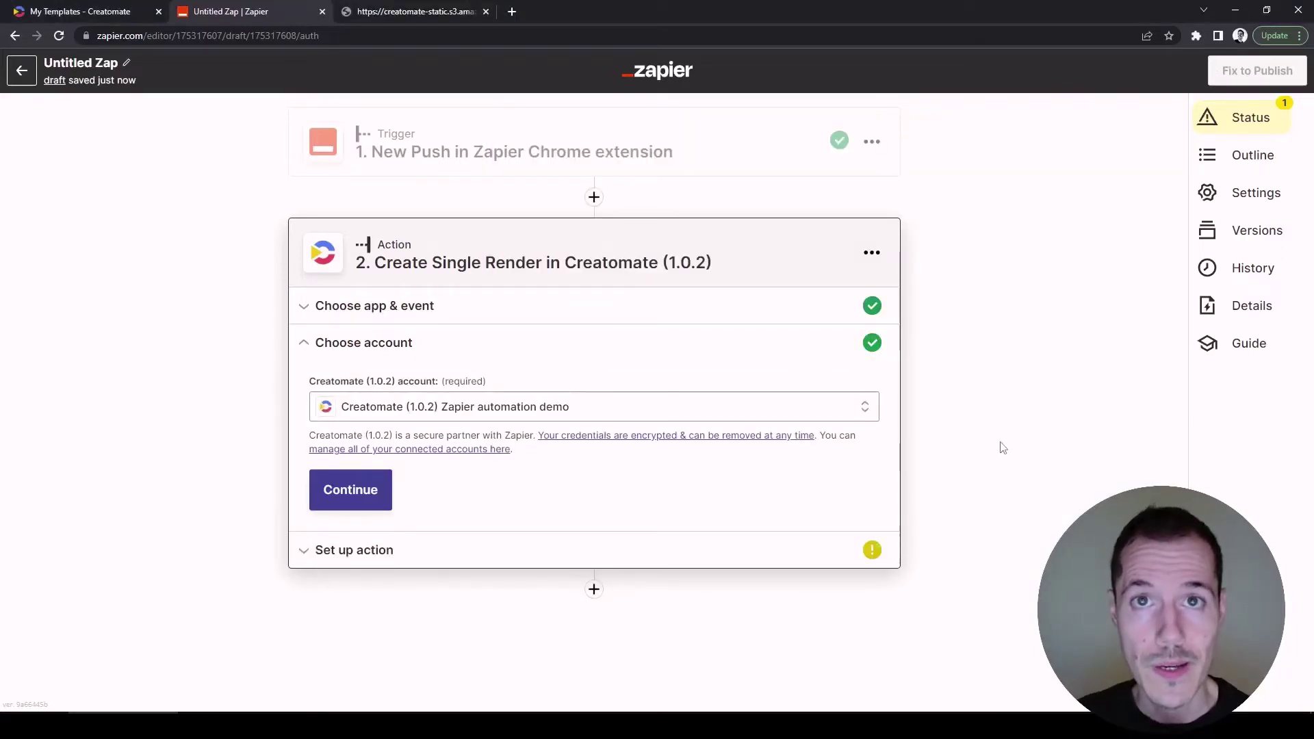
# Select the Quick Promo template for Create Single Render and start filling its Video field.
pyautogui.click(355, 502)
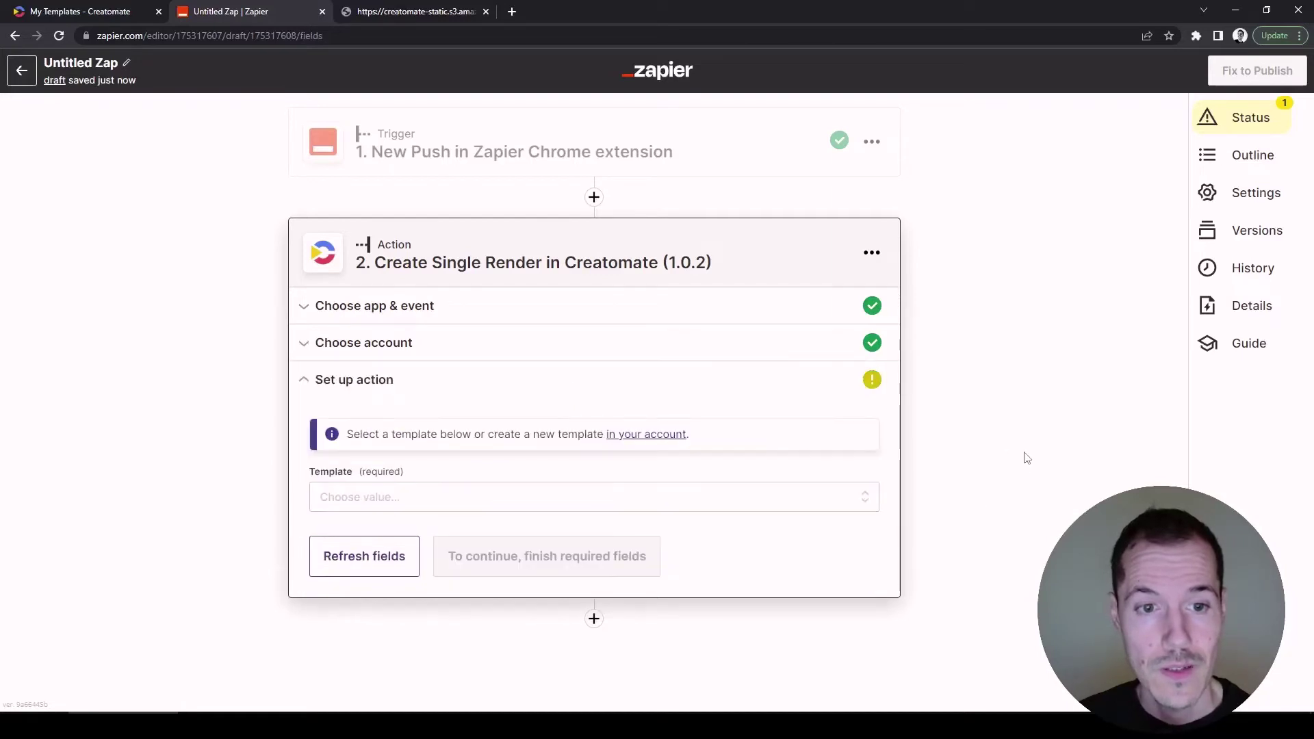
pyautogui.click(866, 503)
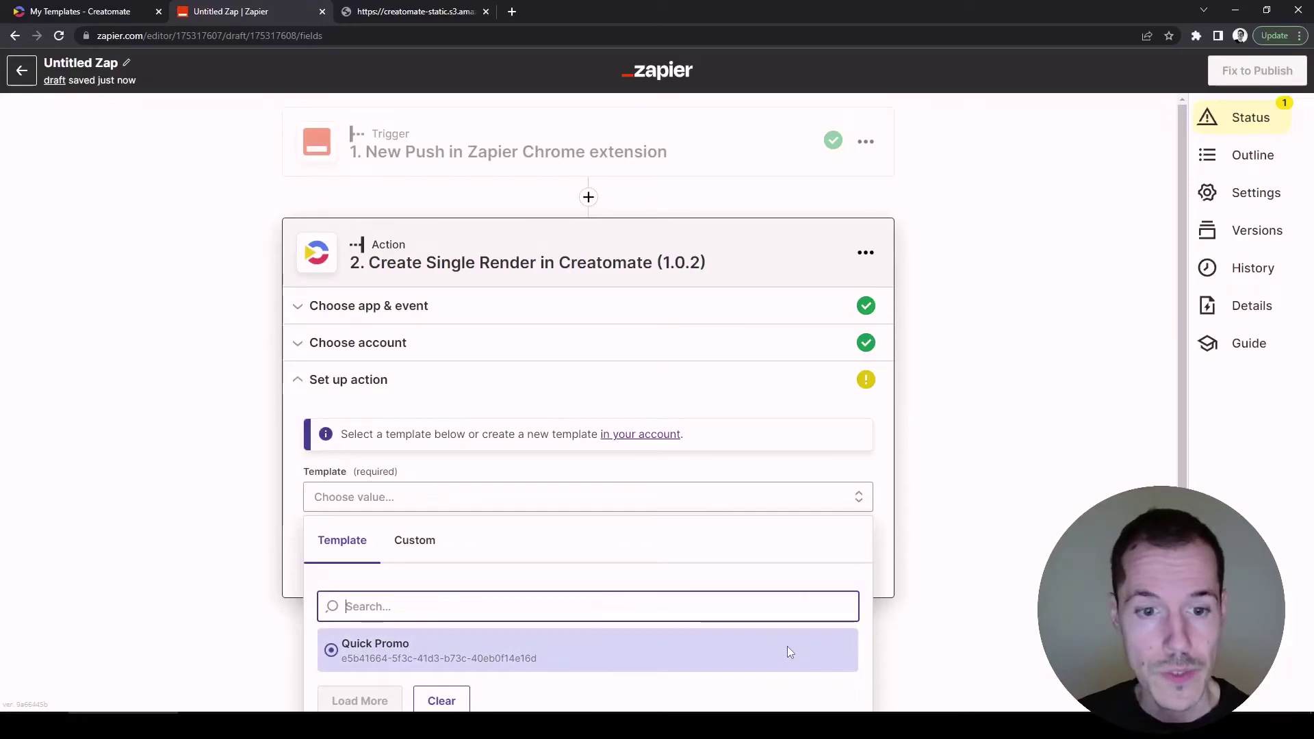
pyautogui.click(787, 646)
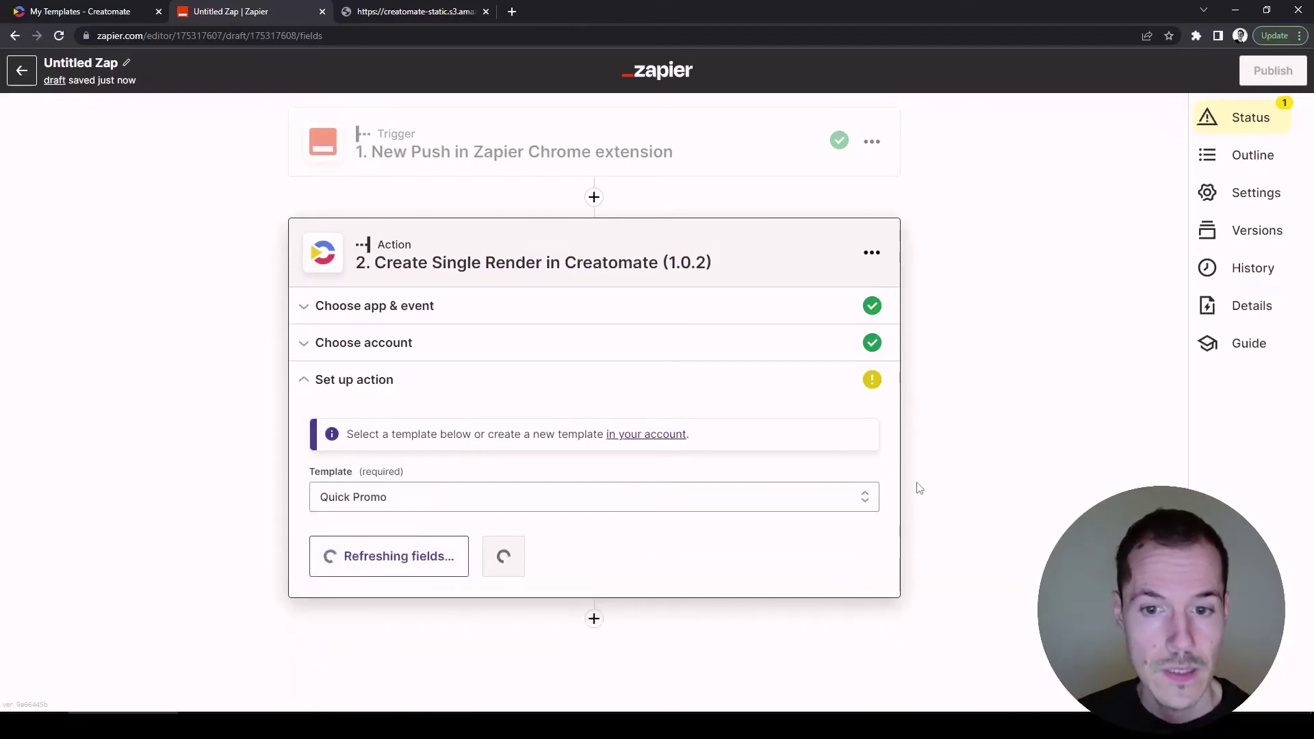
pyautogui.scroll(-2, 917, 493)
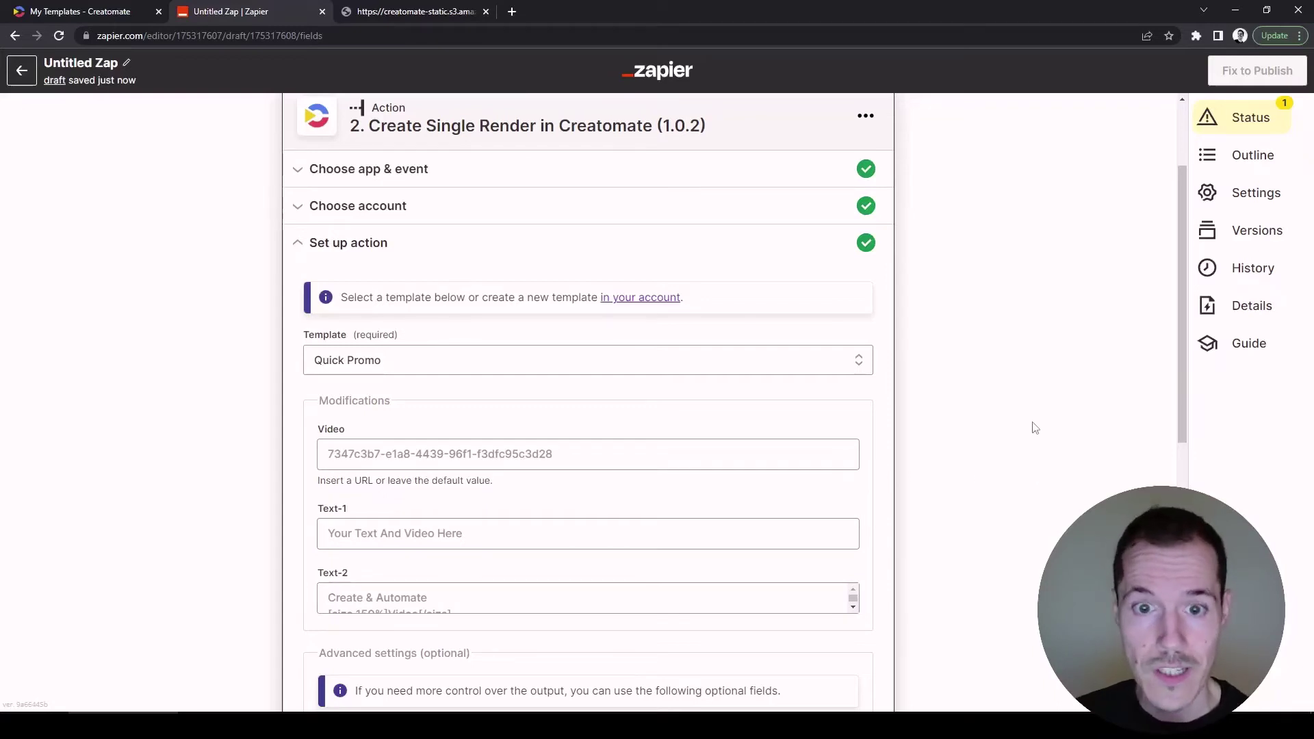
pyautogui.click(742, 456)
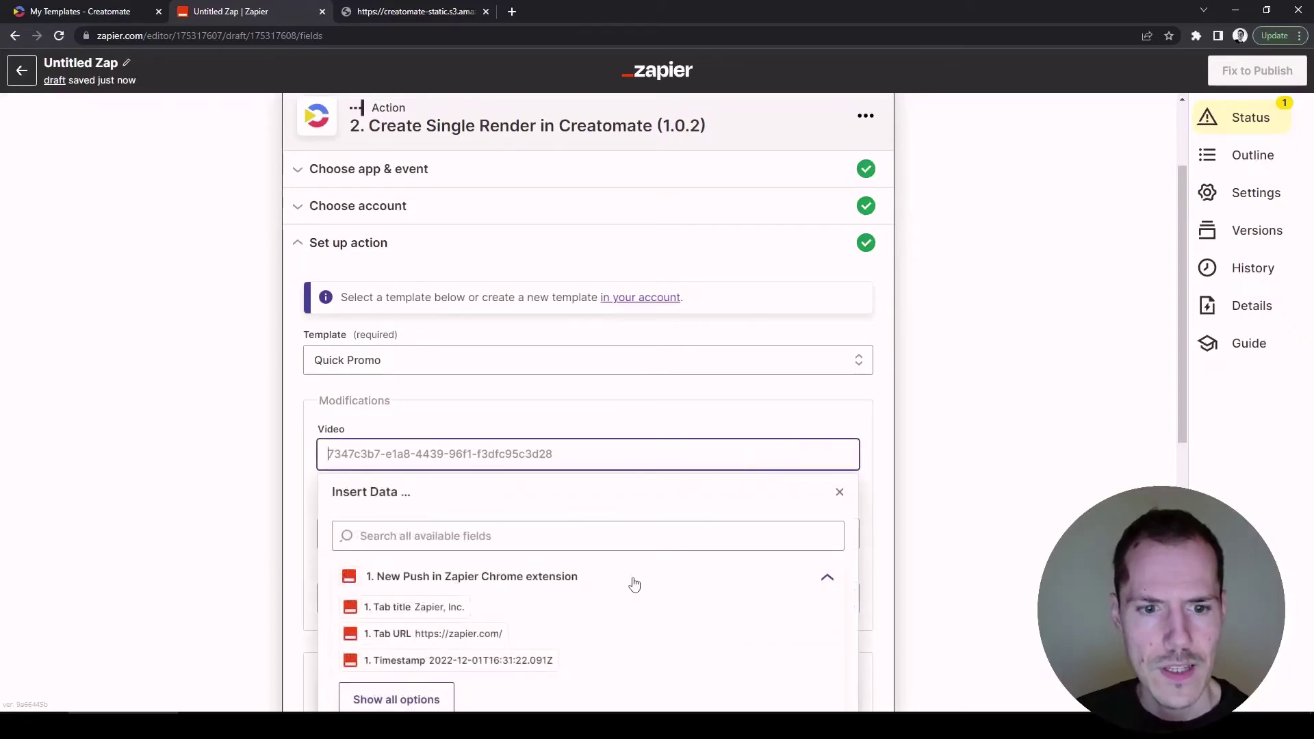
# Map the Video field to the Chrome extension trigger's Fields Video URL.
pyautogui.scroll(-1, 636, 575)
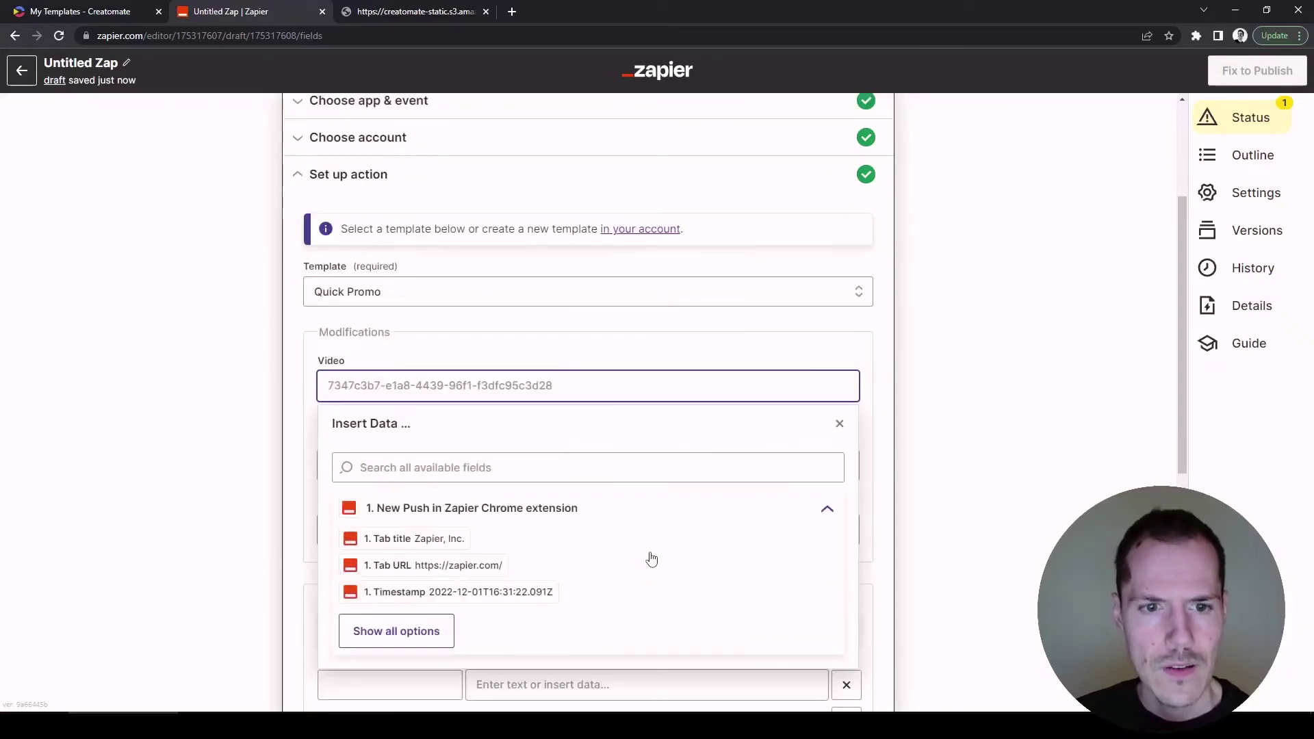
pyautogui.click(434, 627)
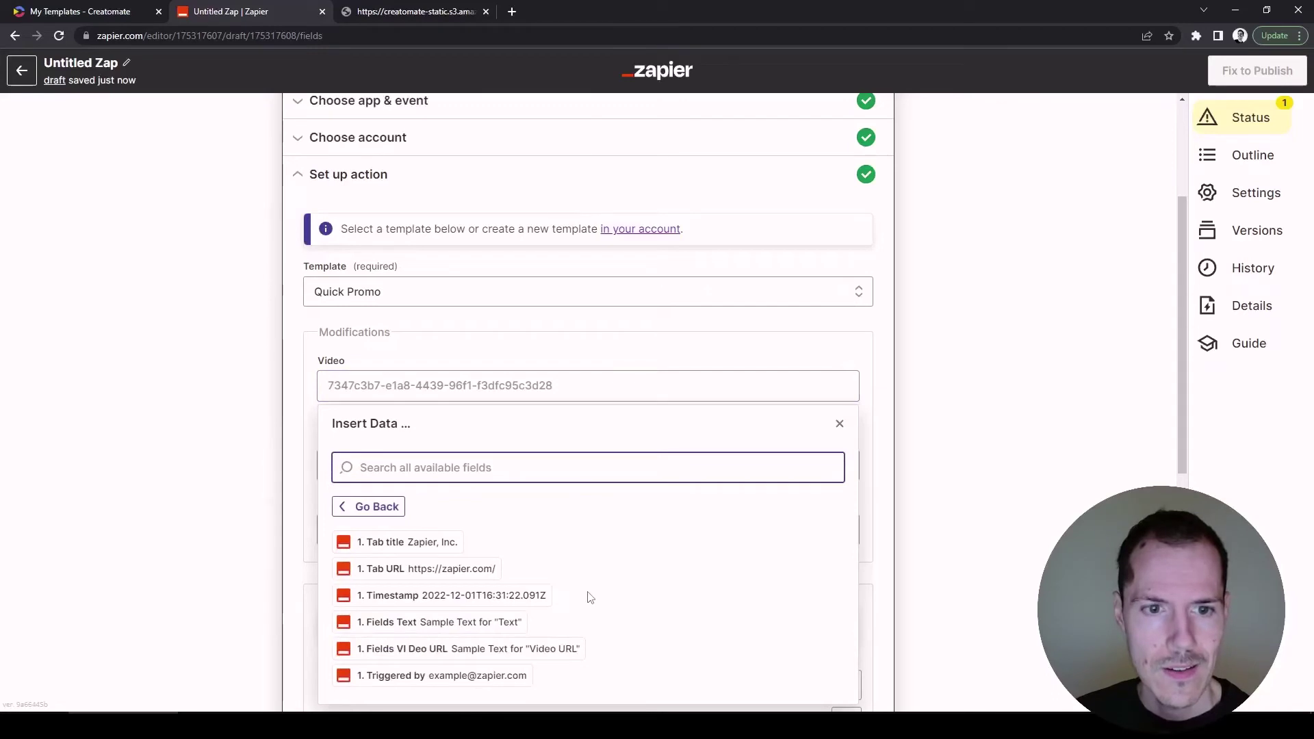
pyautogui.click(556, 648)
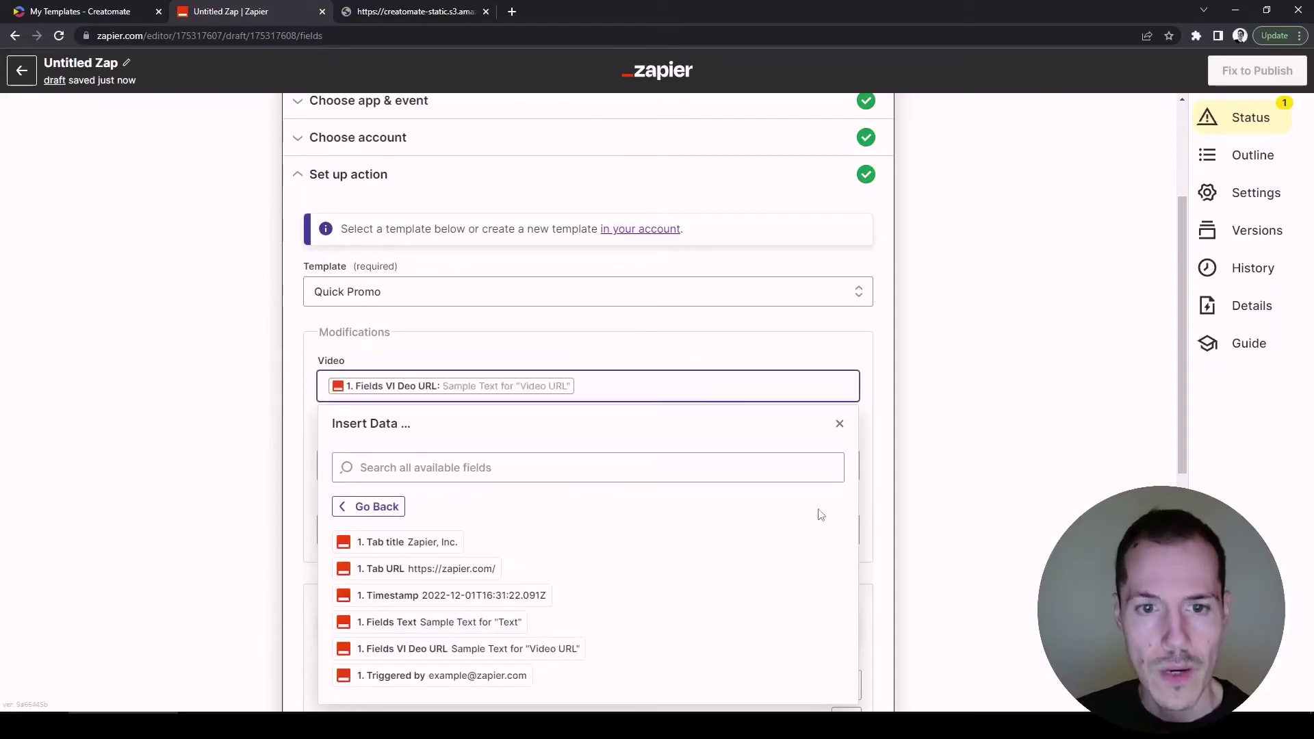
pyautogui.click(925, 433)
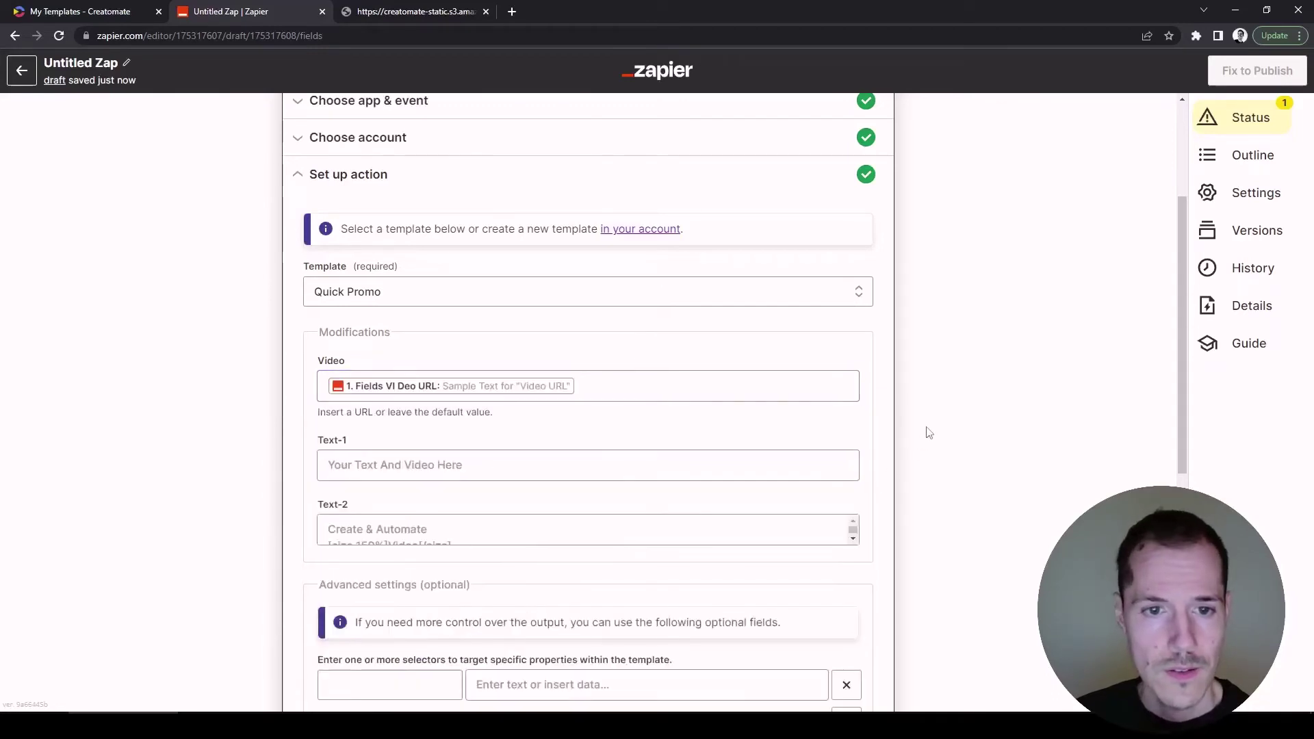
# Map Text-1 to the trigger's '1. Fields Text' value and scroll to Continue.
pyautogui.click(717, 472)
pyautogui.scroll(-1, 716, 473)
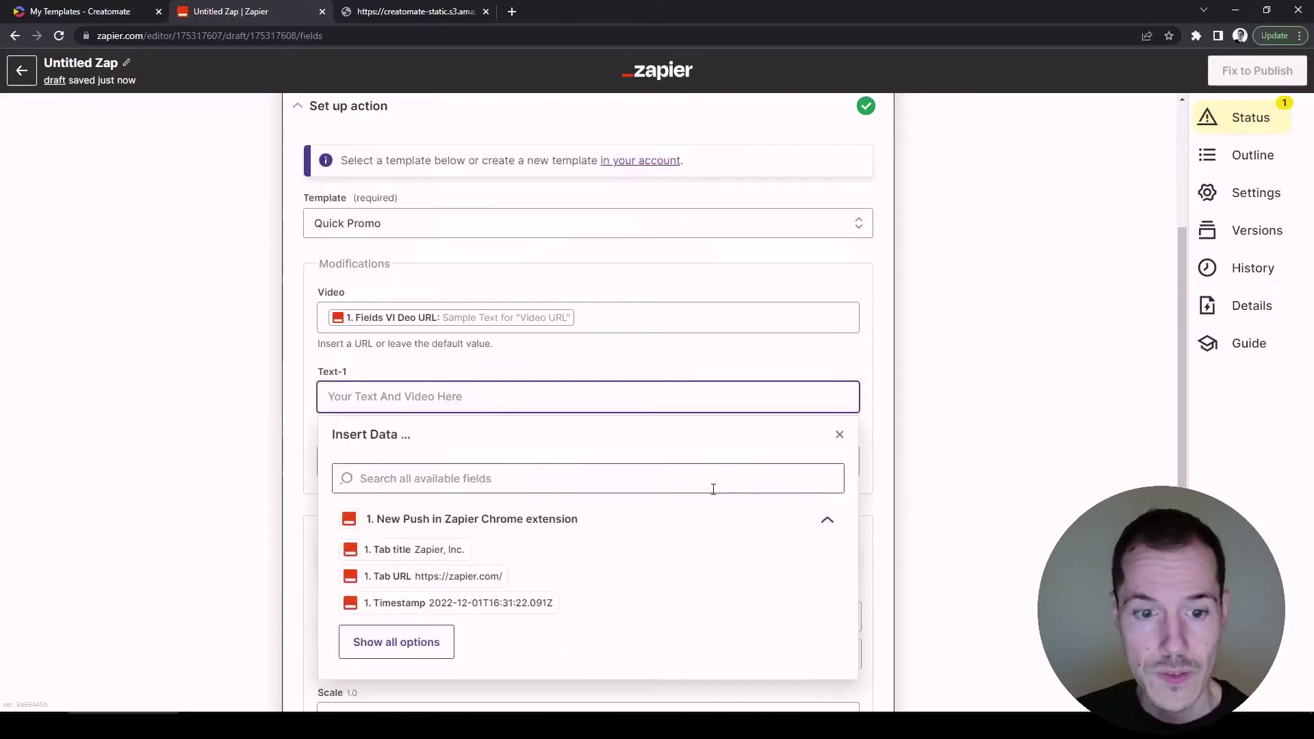
pyautogui.click(428, 638)
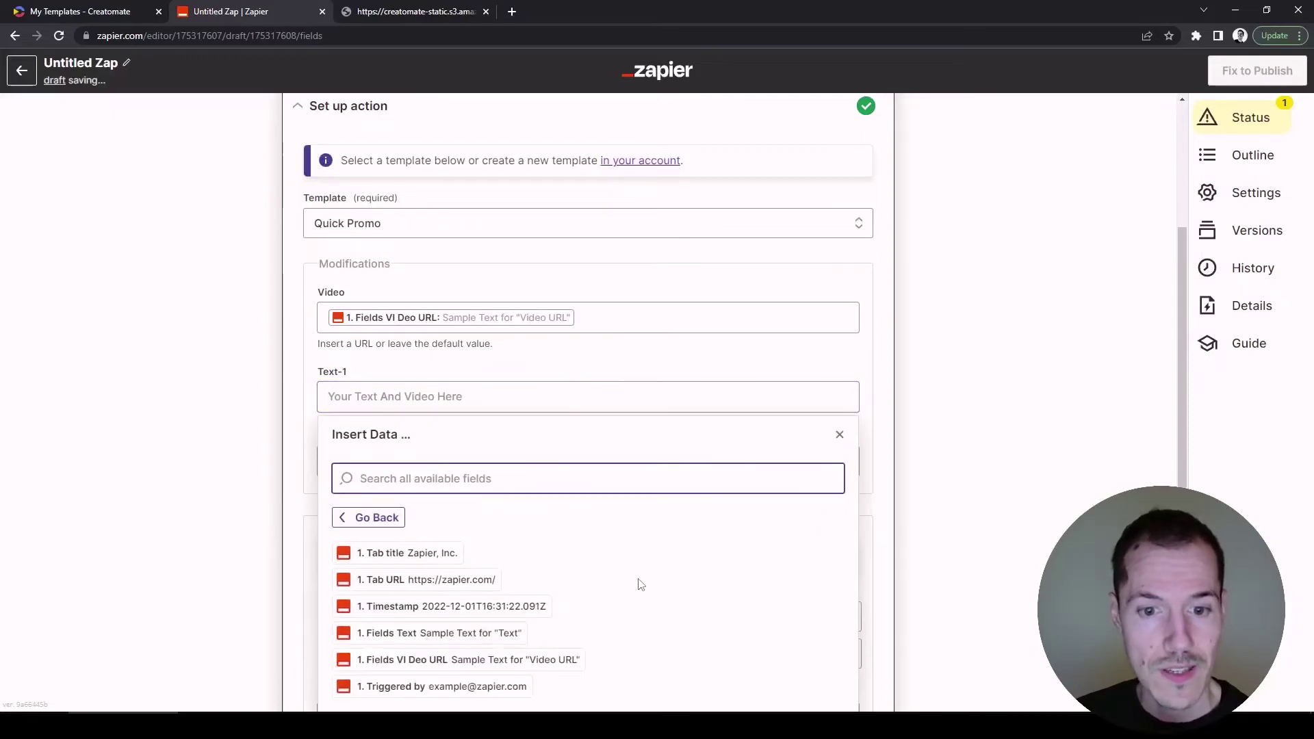
pyautogui.click(513, 633)
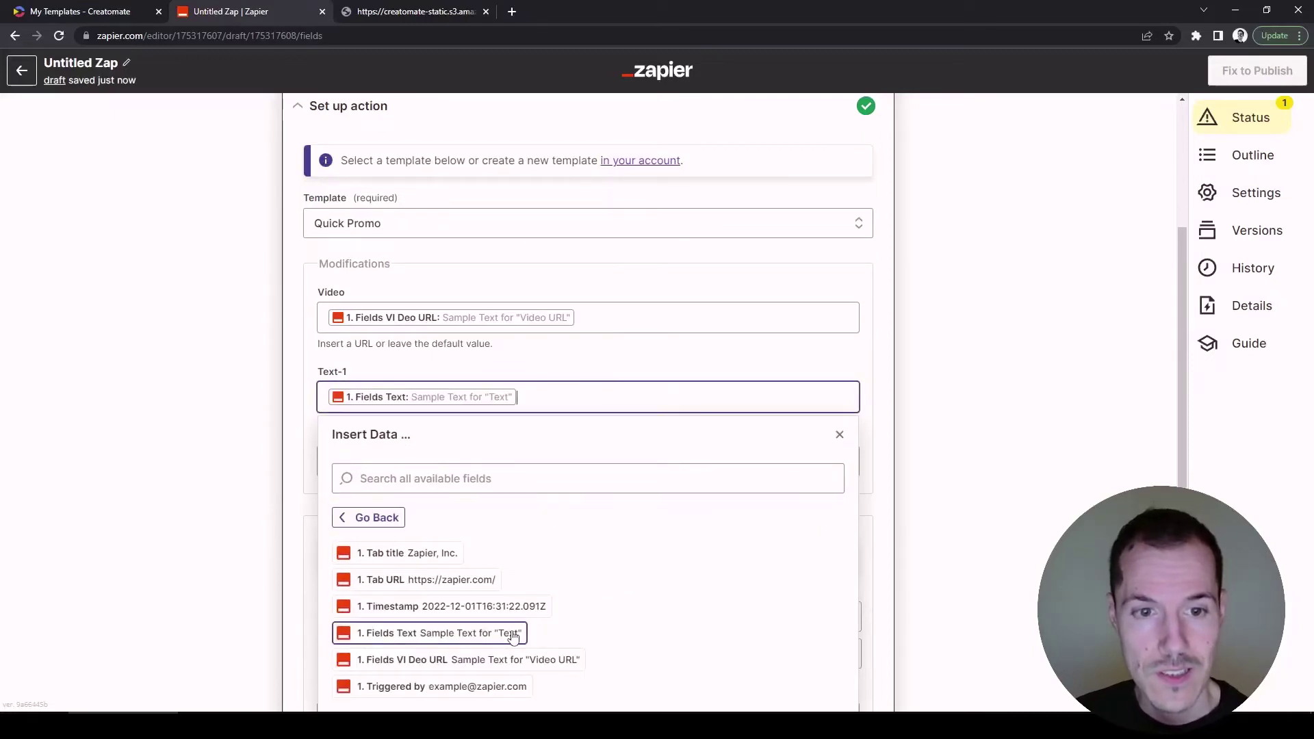
pyautogui.click(937, 495)
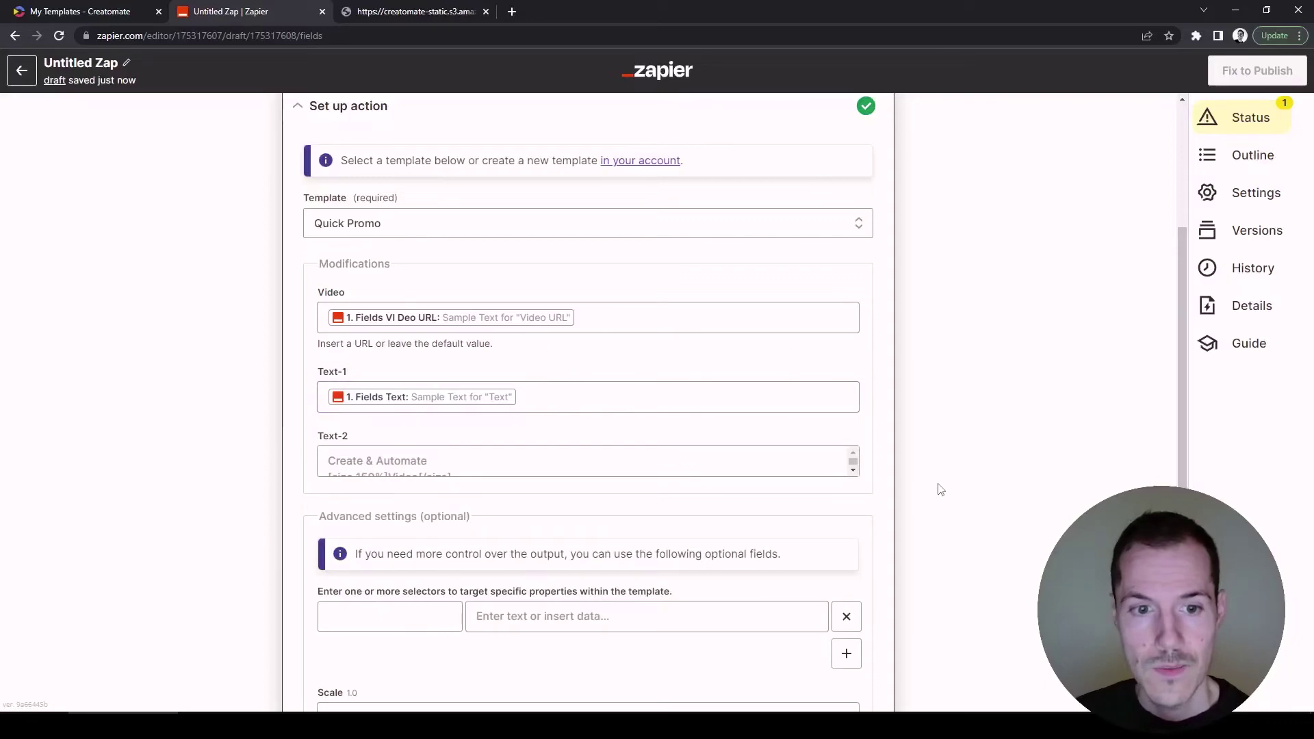
pyautogui.scroll(-2, 958, 534)
pyautogui.scroll(-2, 984, 534)
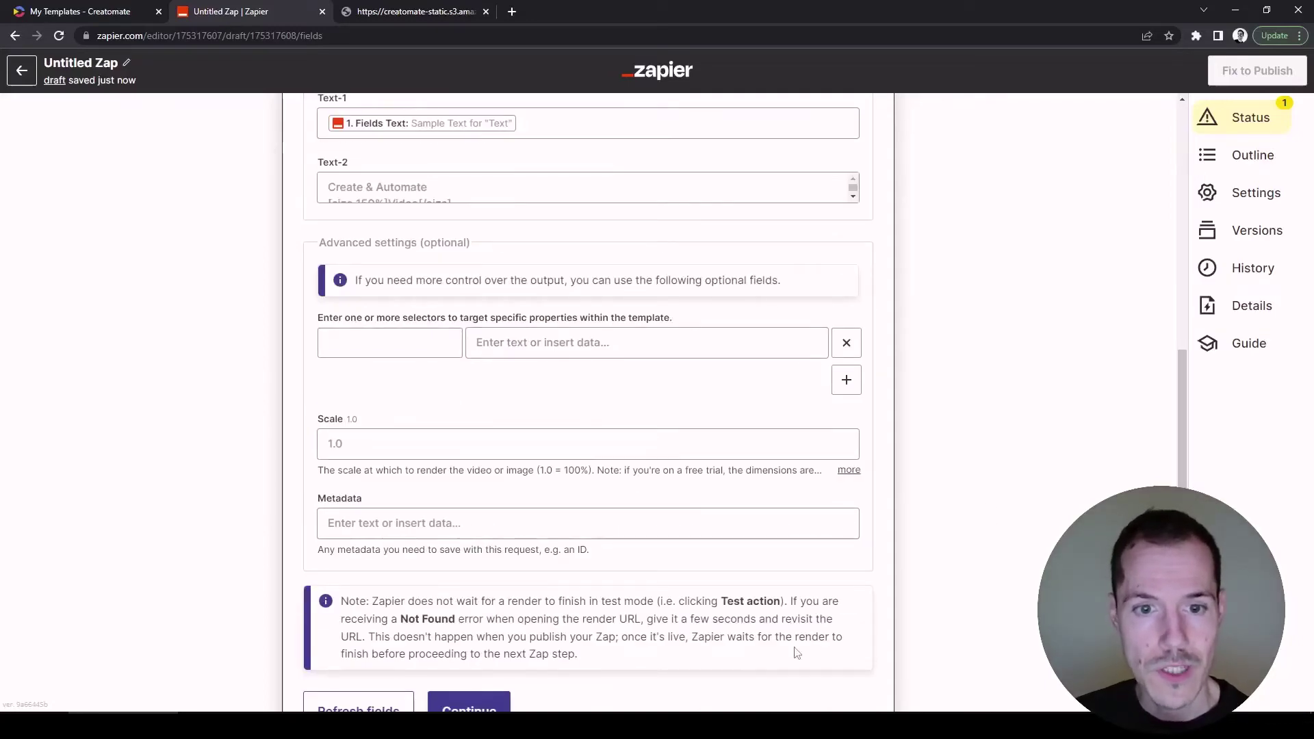
pyautogui.scroll(-1, 594, 545)
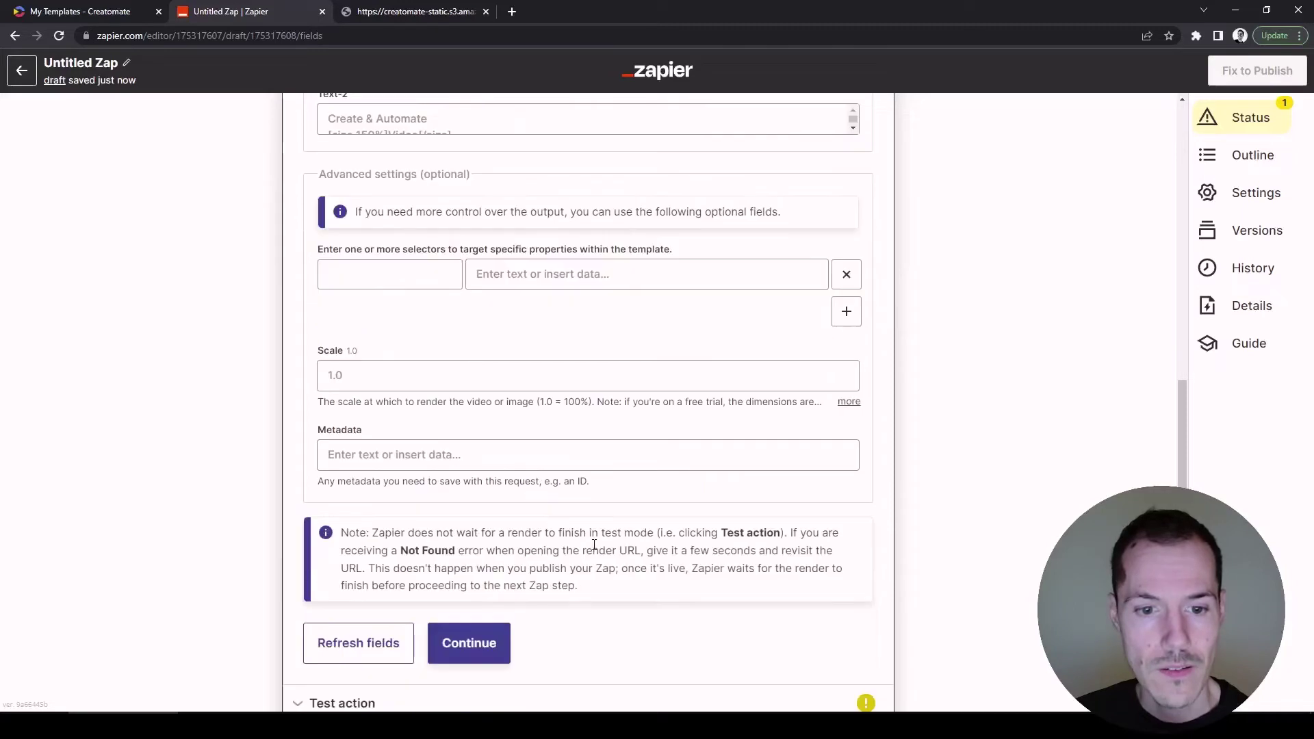
# Skip the Creatomate render test, confirming the skip, and add a third step below it.
pyautogui.click(497, 651)
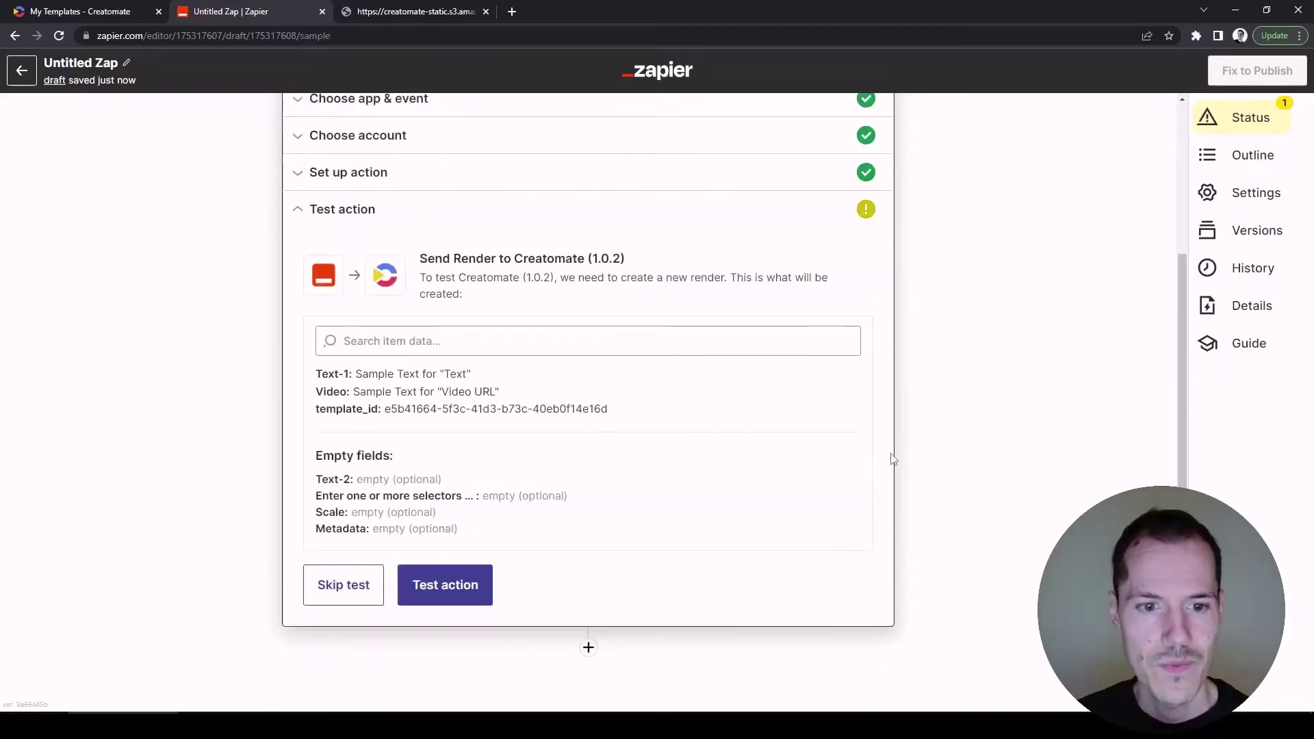
pyautogui.click(343, 593)
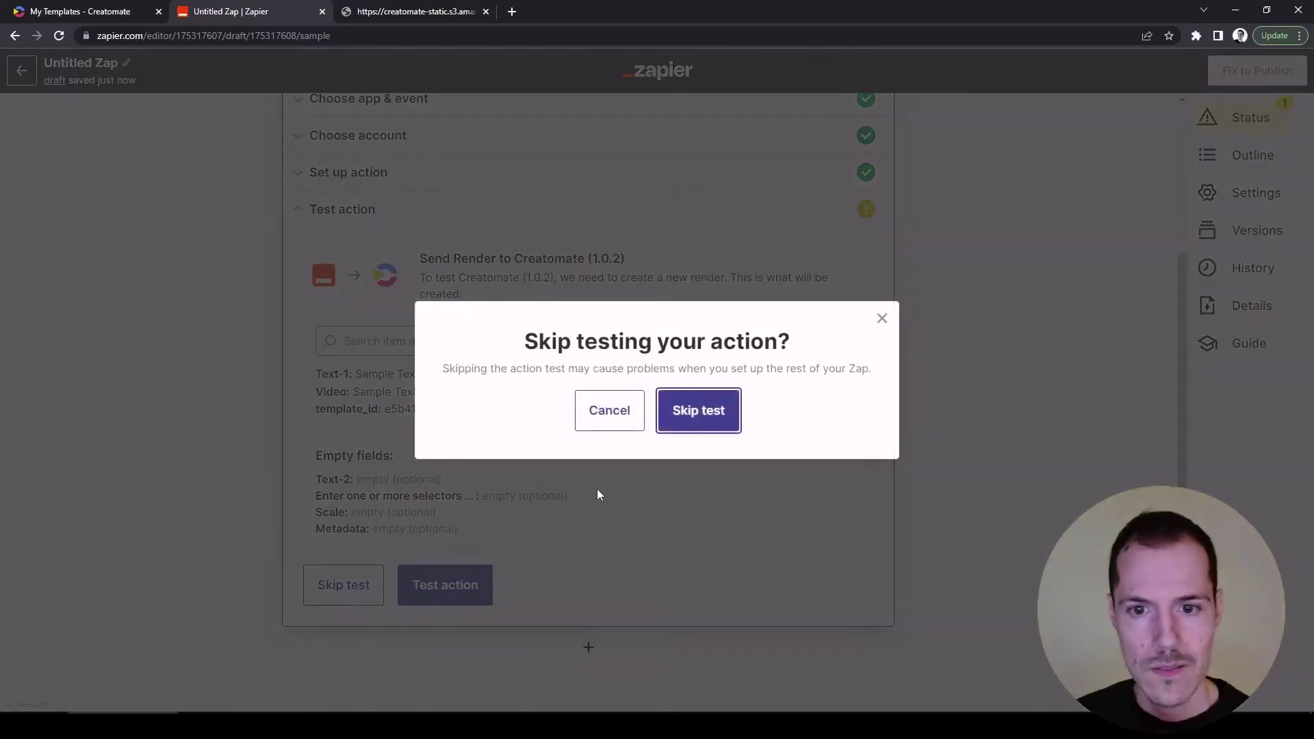
pyautogui.click(694, 414)
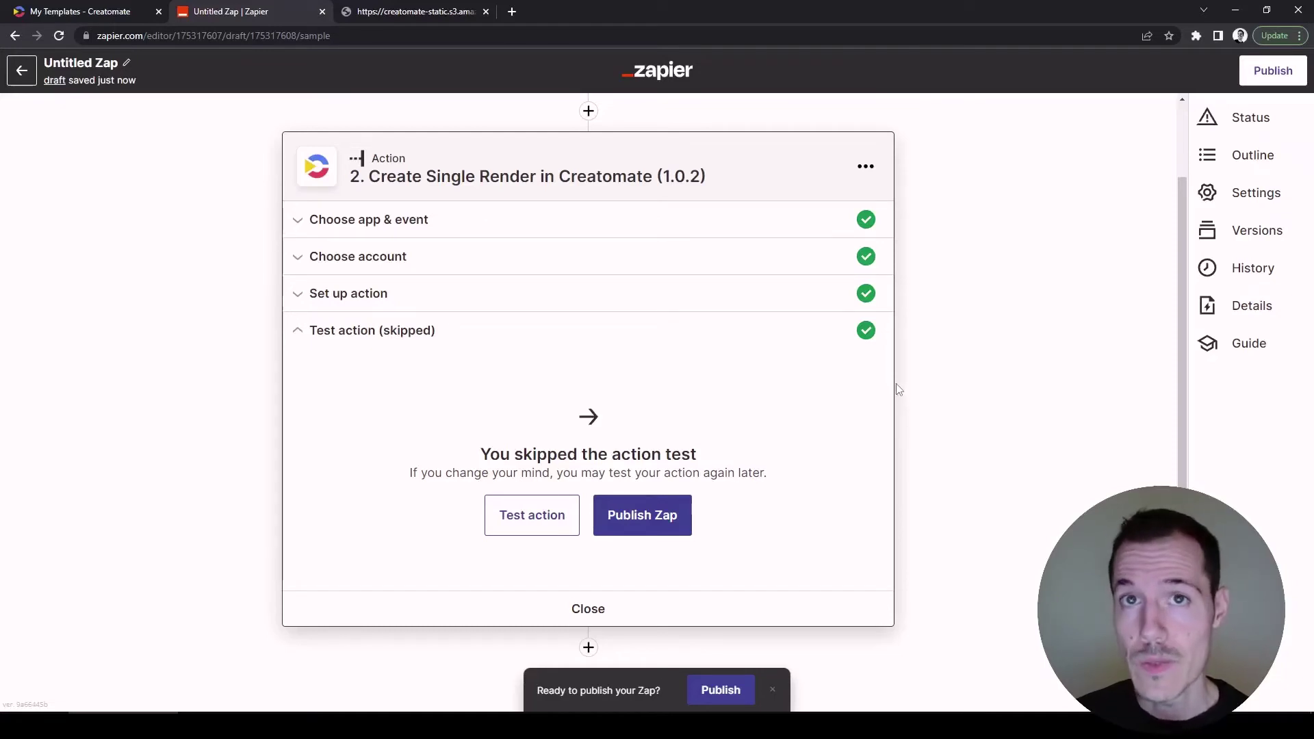
pyautogui.click(589, 648)
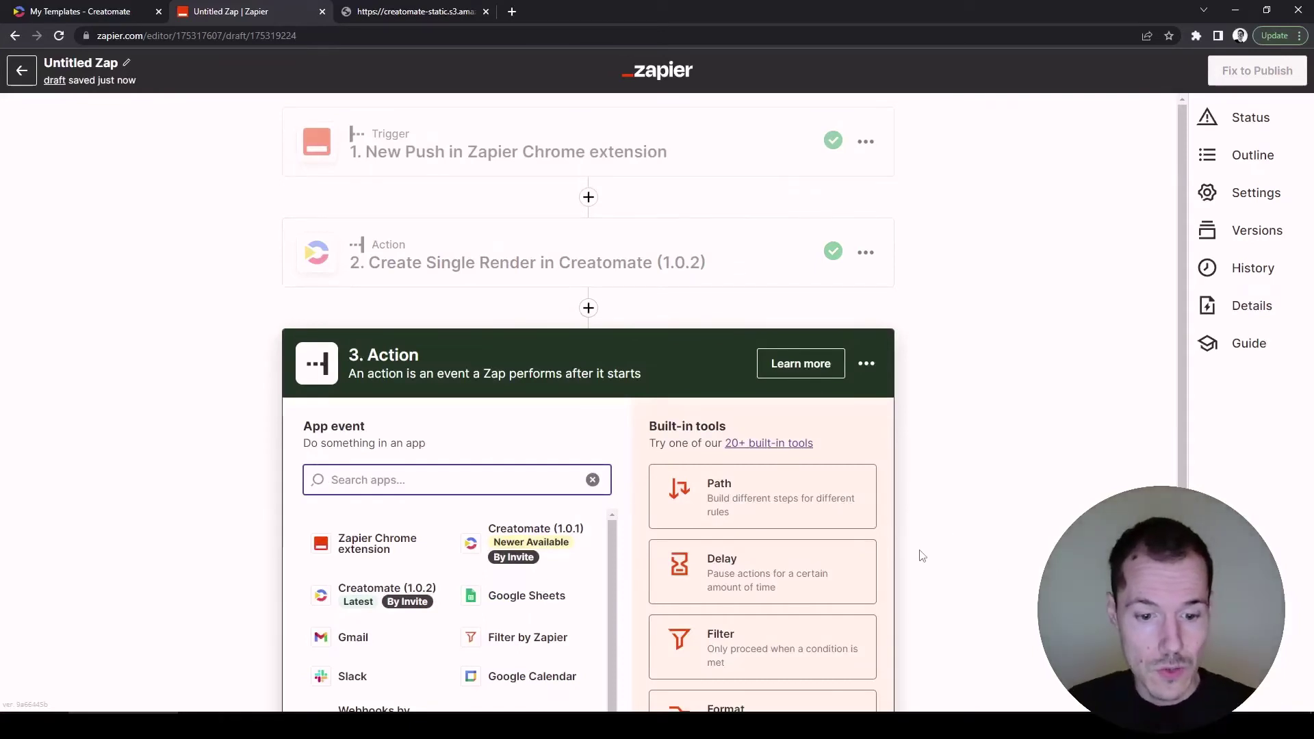
# Make step 3 Email by Zapier with the Send Outbound Email event and continue to its fields.
pyautogui.write('email')
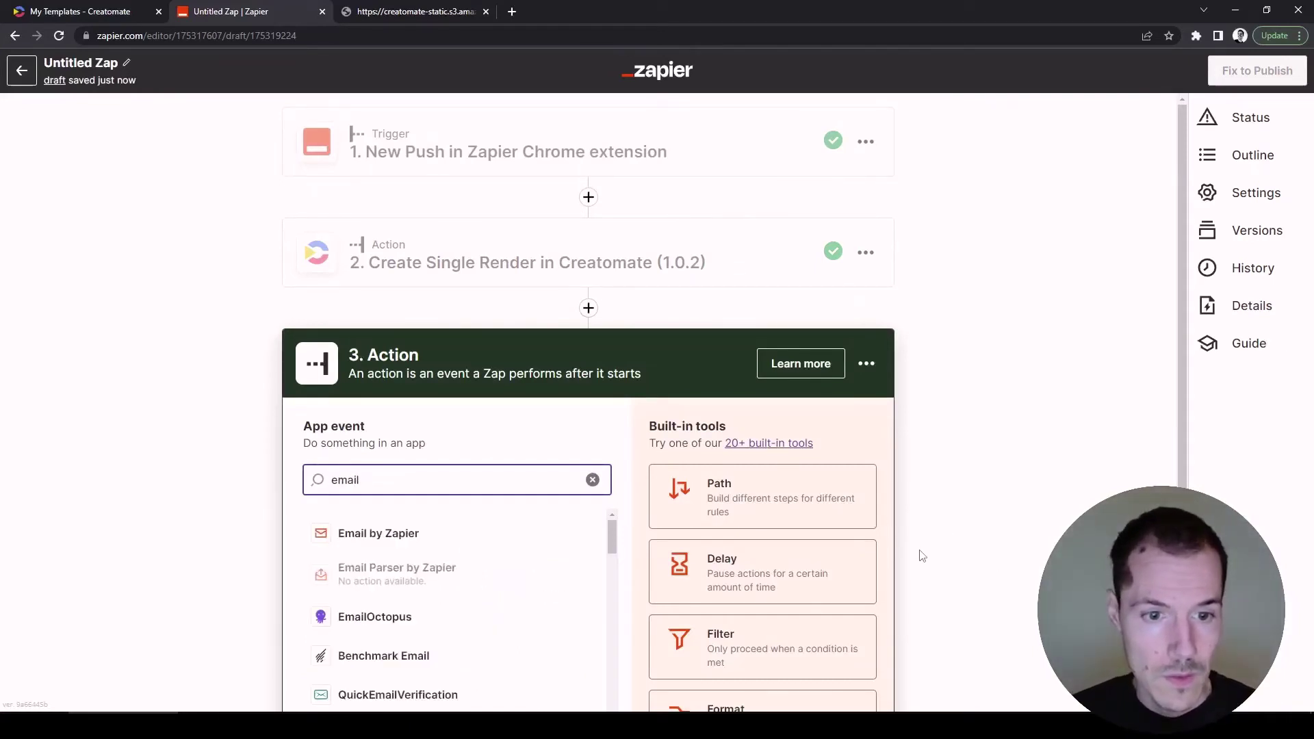
pyautogui.click(548, 537)
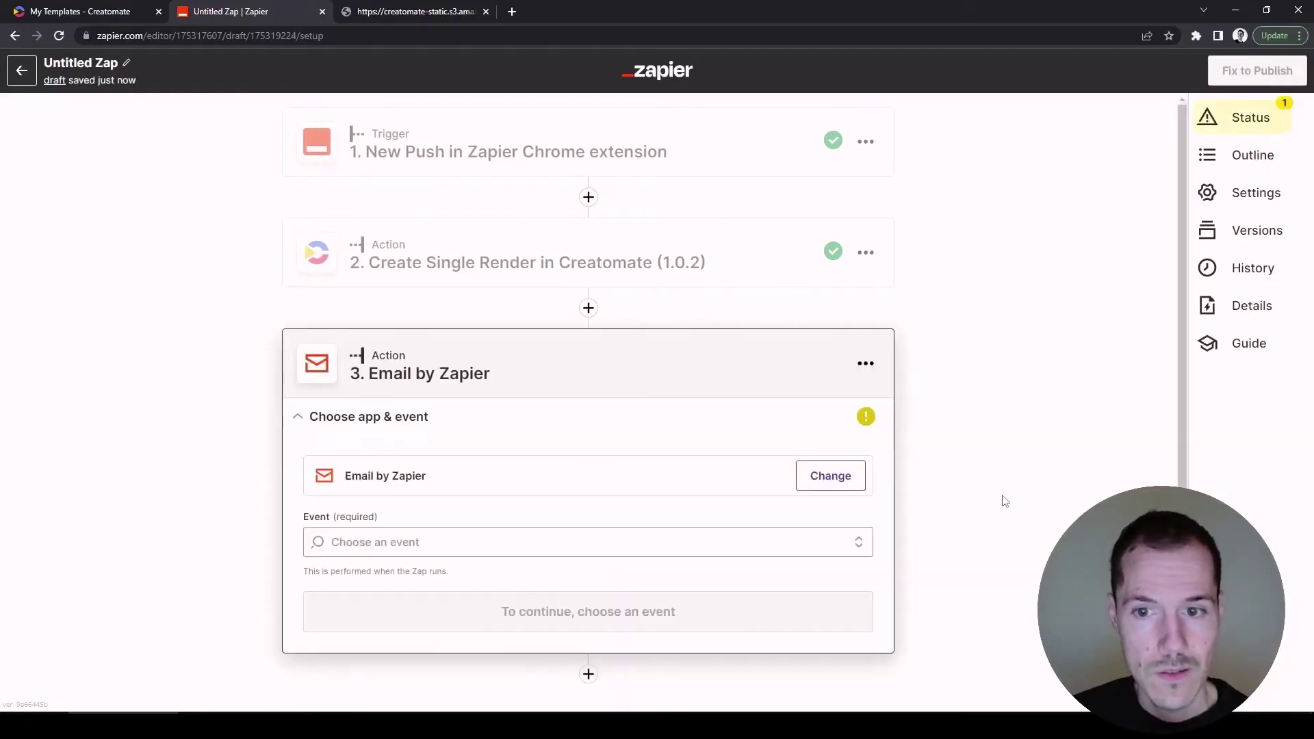
pyautogui.click(857, 543)
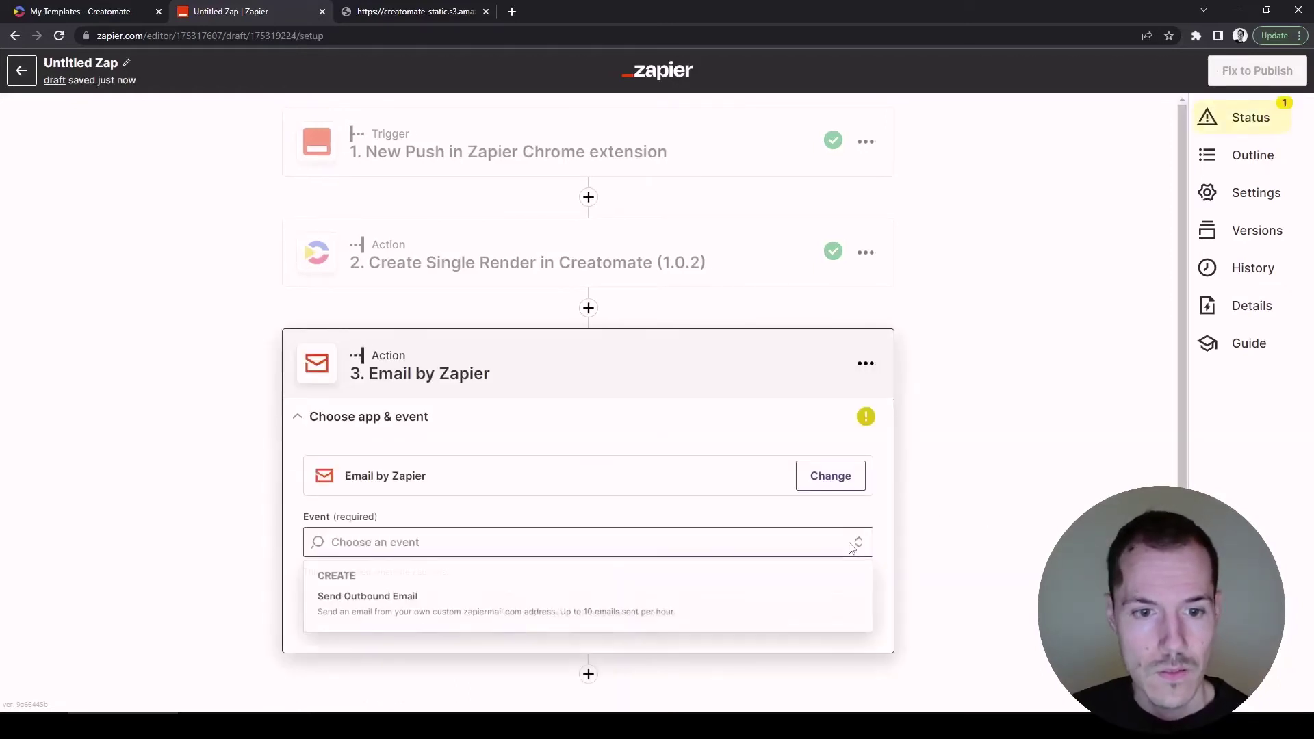
pyautogui.click(798, 608)
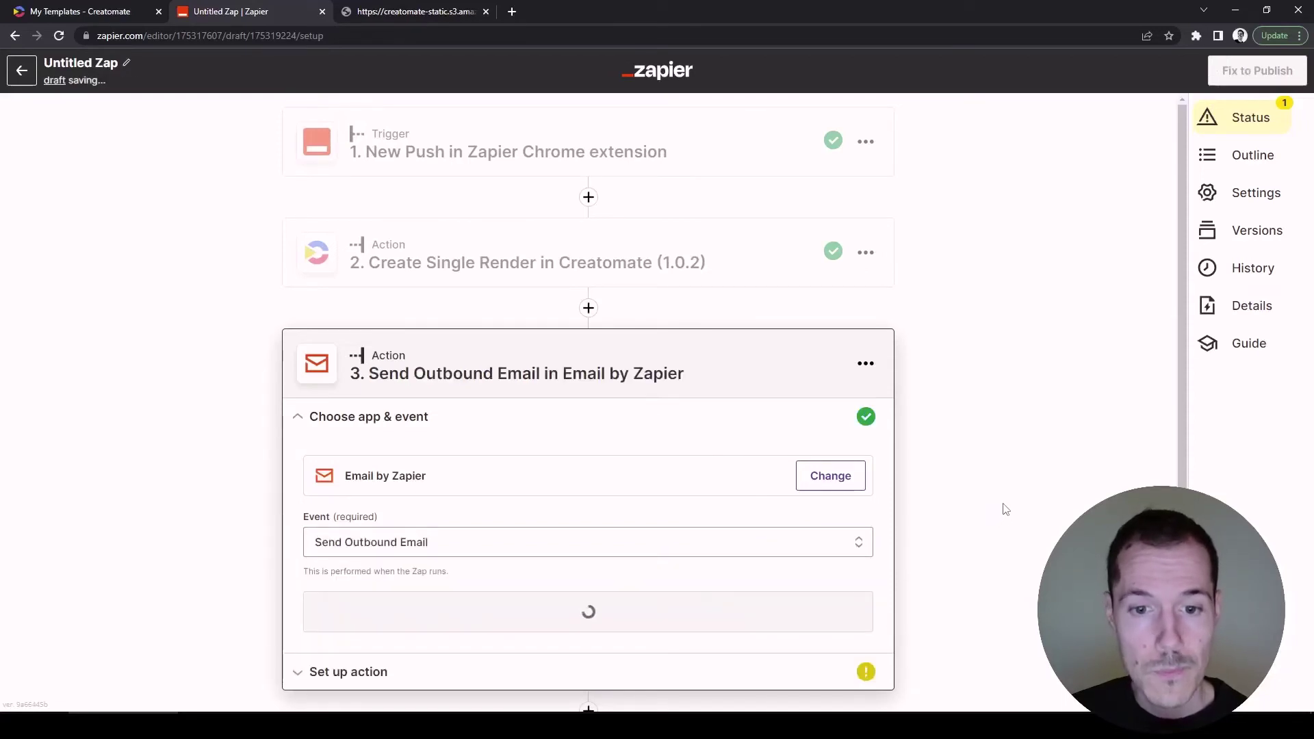
pyautogui.click(842, 616)
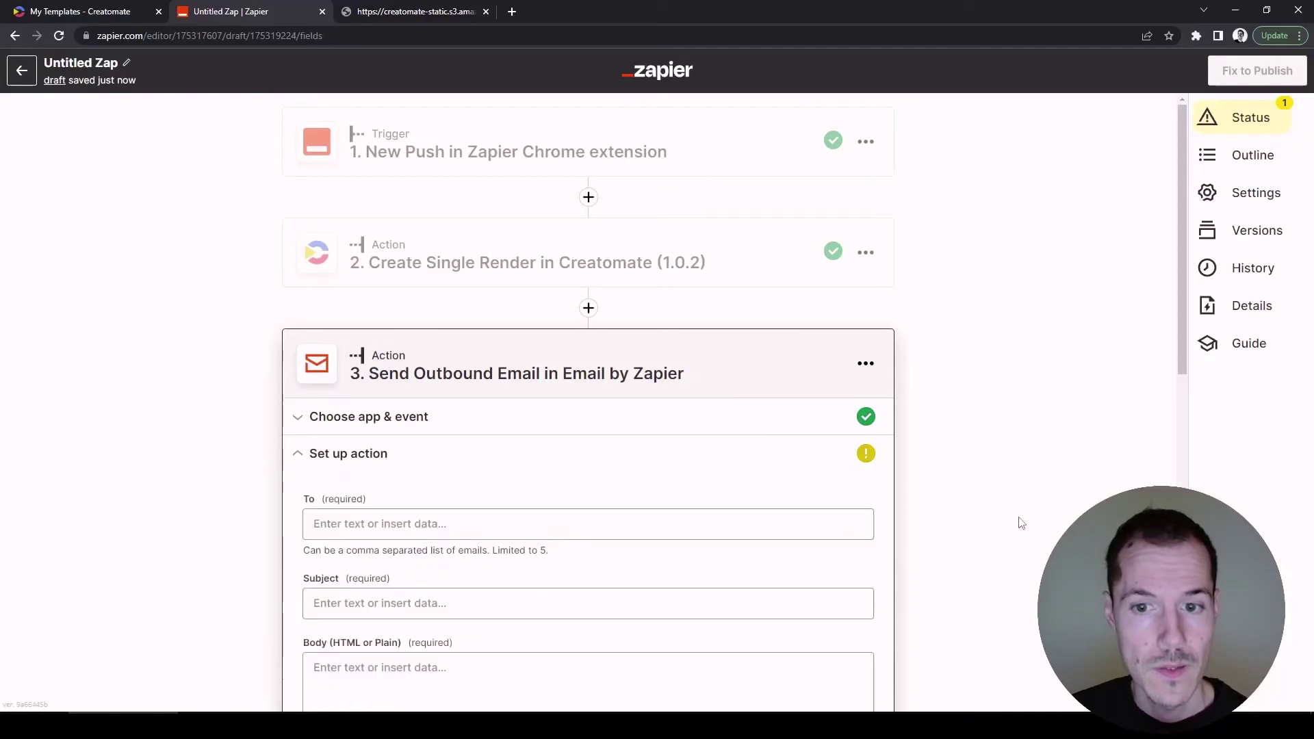
# Enter the recipient's e-mail address and the subject 'Hi, your is ready'.
pyautogui.scroll(-2, 1020, 523)
pyautogui.click(779, 389)
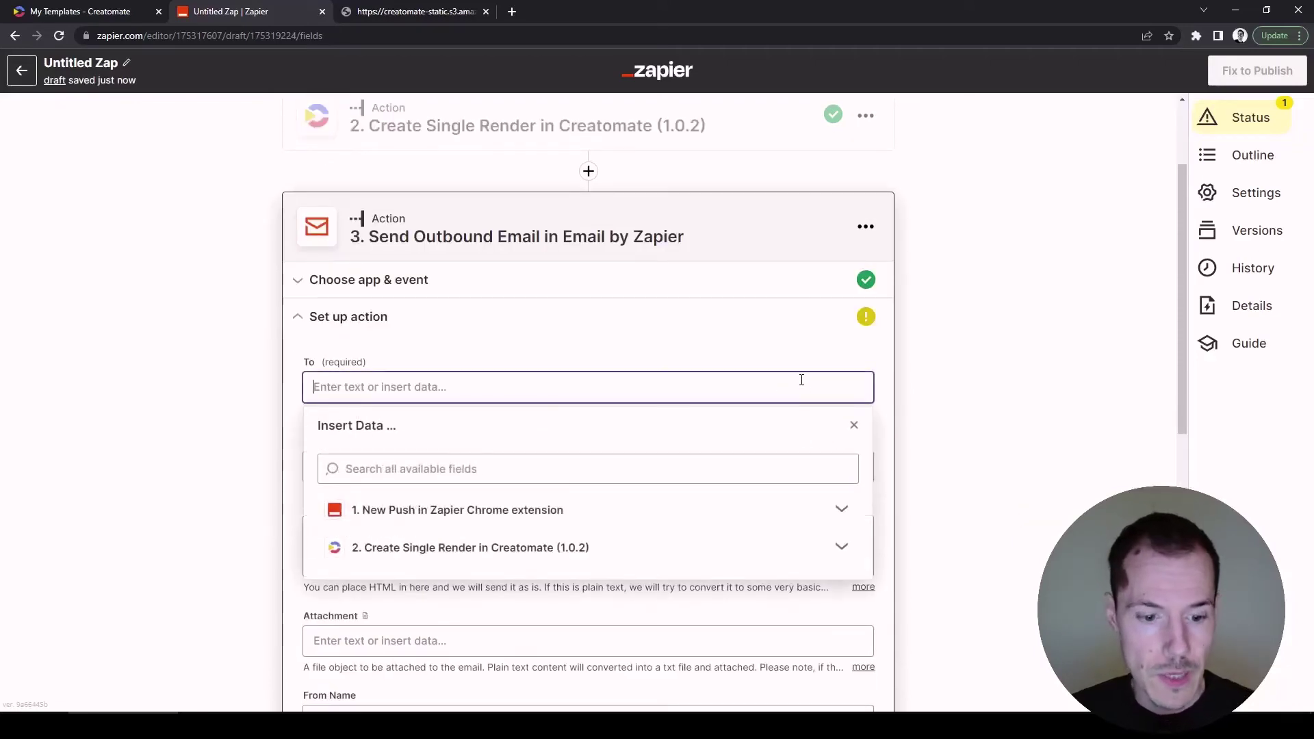
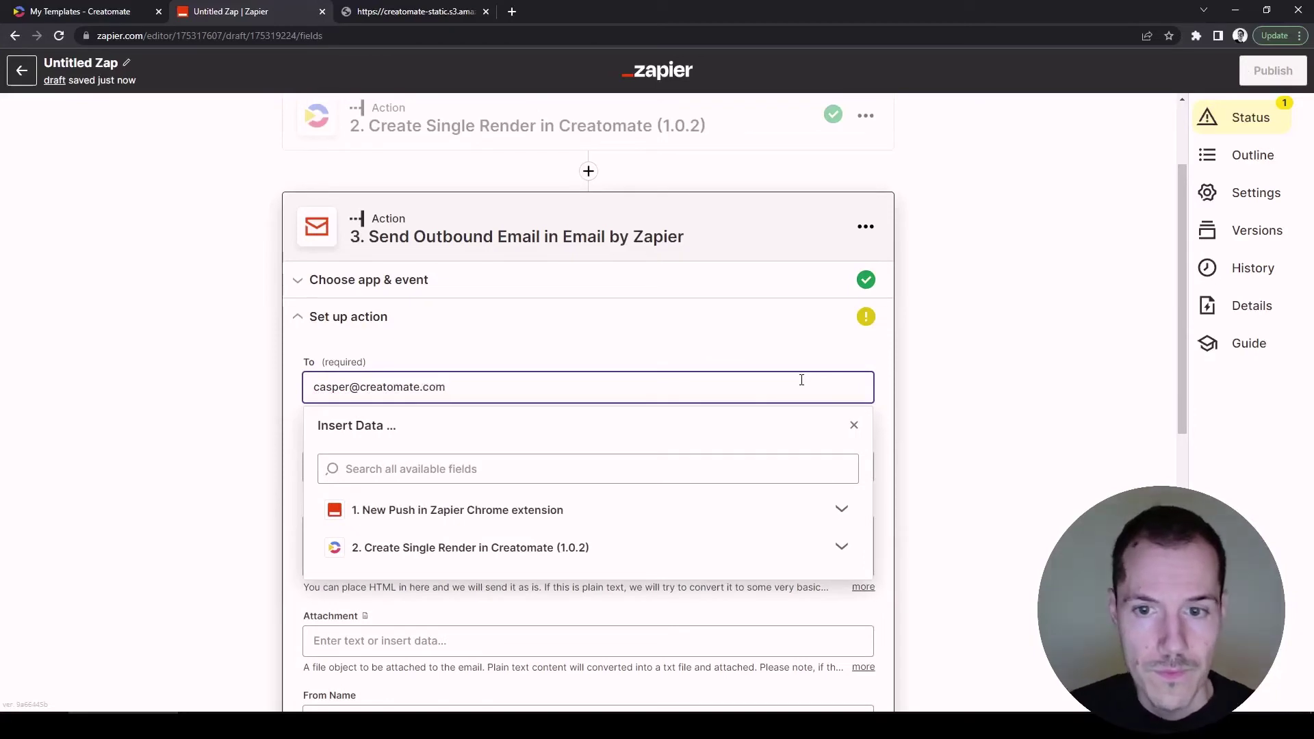
pyautogui.click(1024, 390)
pyautogui.click(772, 458)
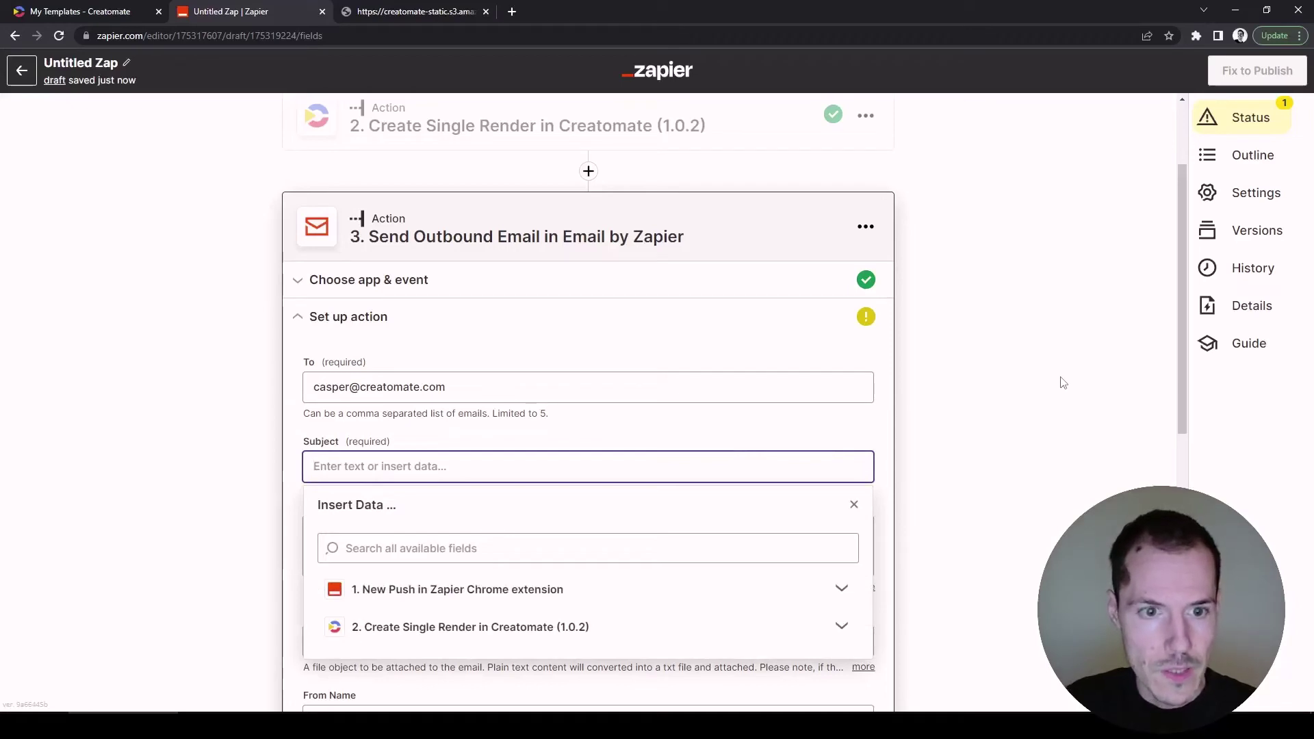
pyautogui.write('Hi, your')
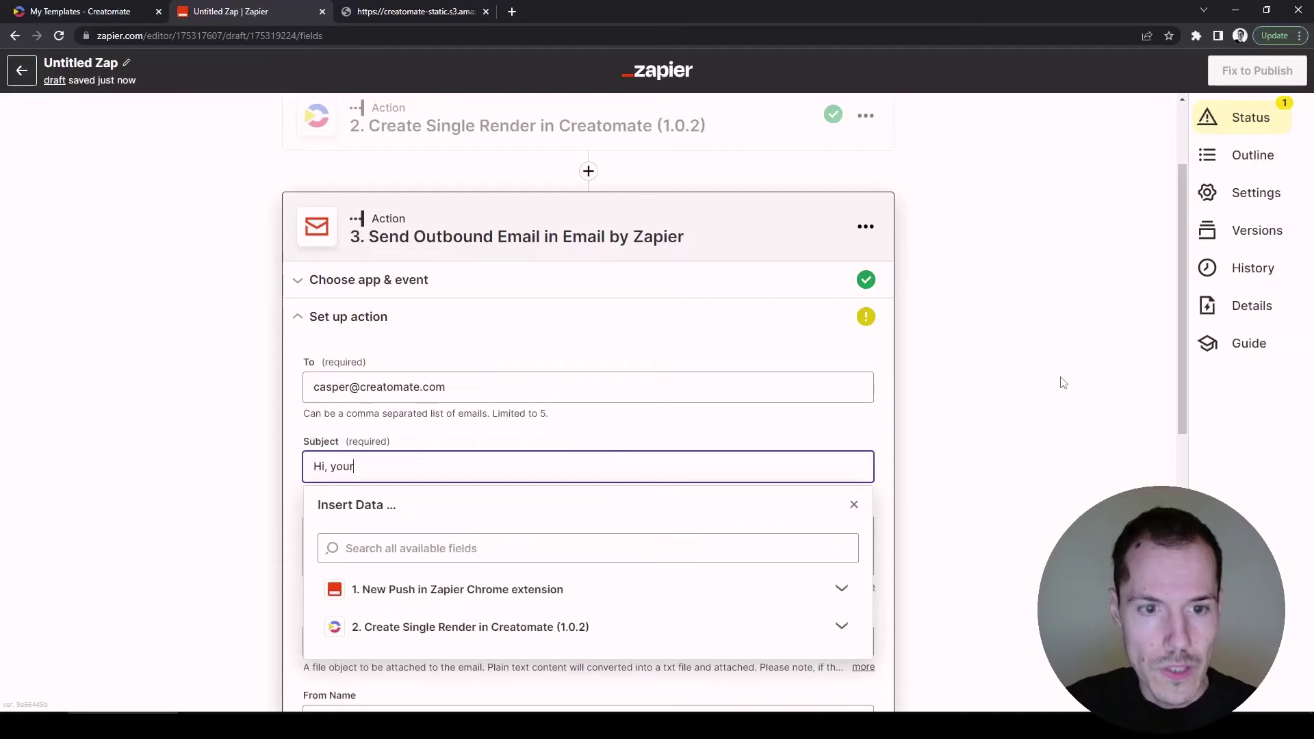
pyautogui.write(' is ready')
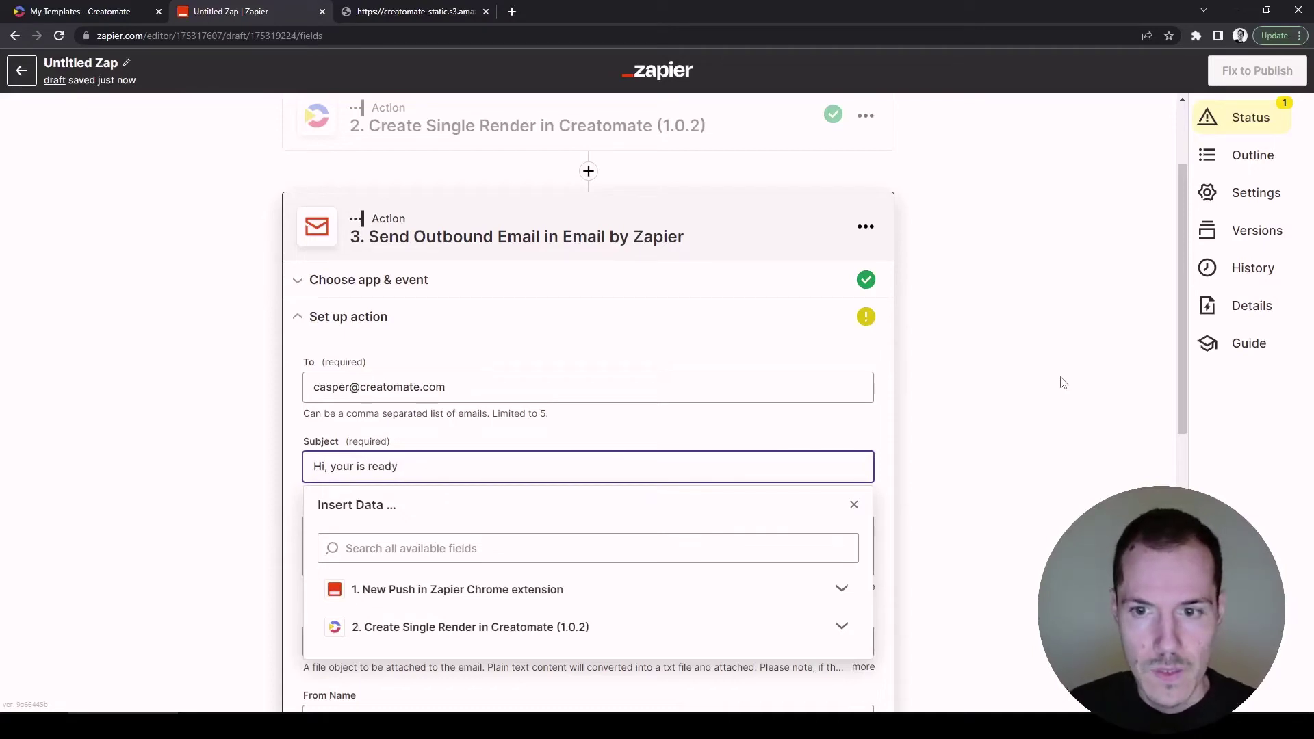
pyautogui.click(1063, 383)
# Write the body 'Here's your video:' followed by the Creatomate render step's Url.
pyautogui.click(753, 528)
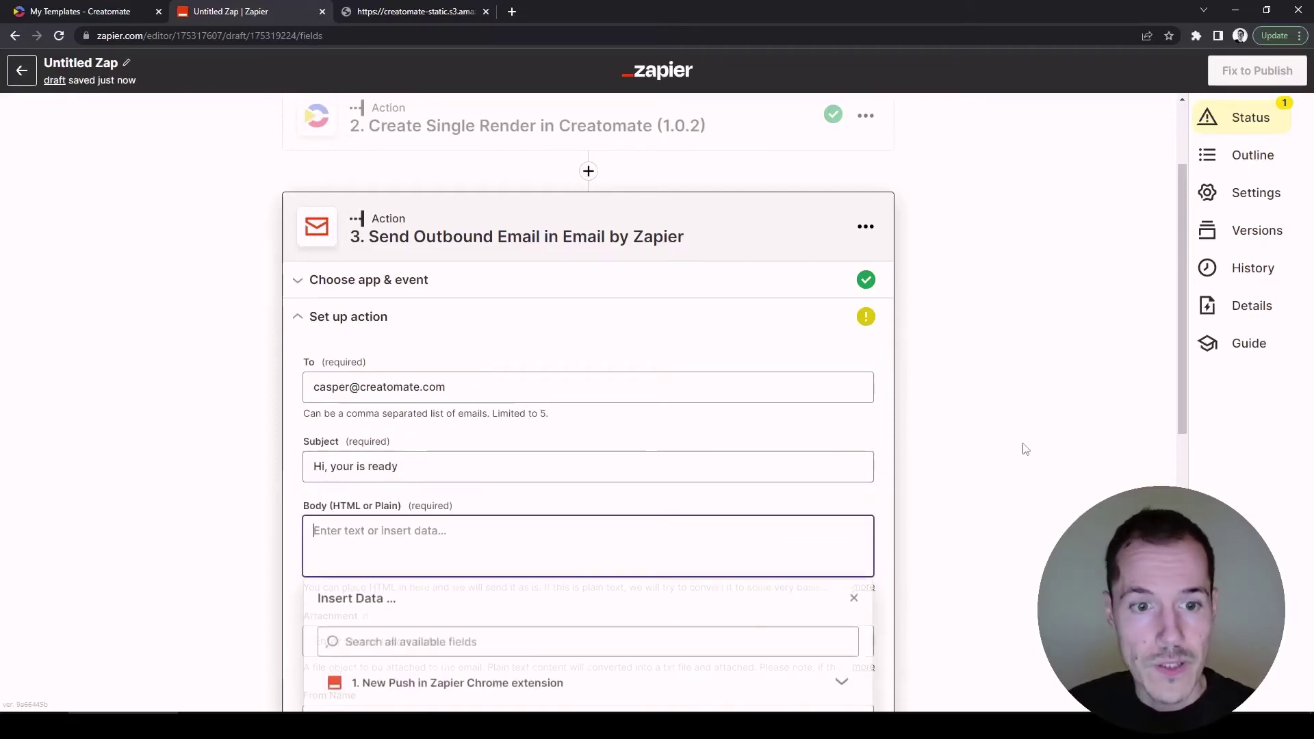
pyautogui.scroll(-2, 1025, 449)
pyautogui.write('Here')
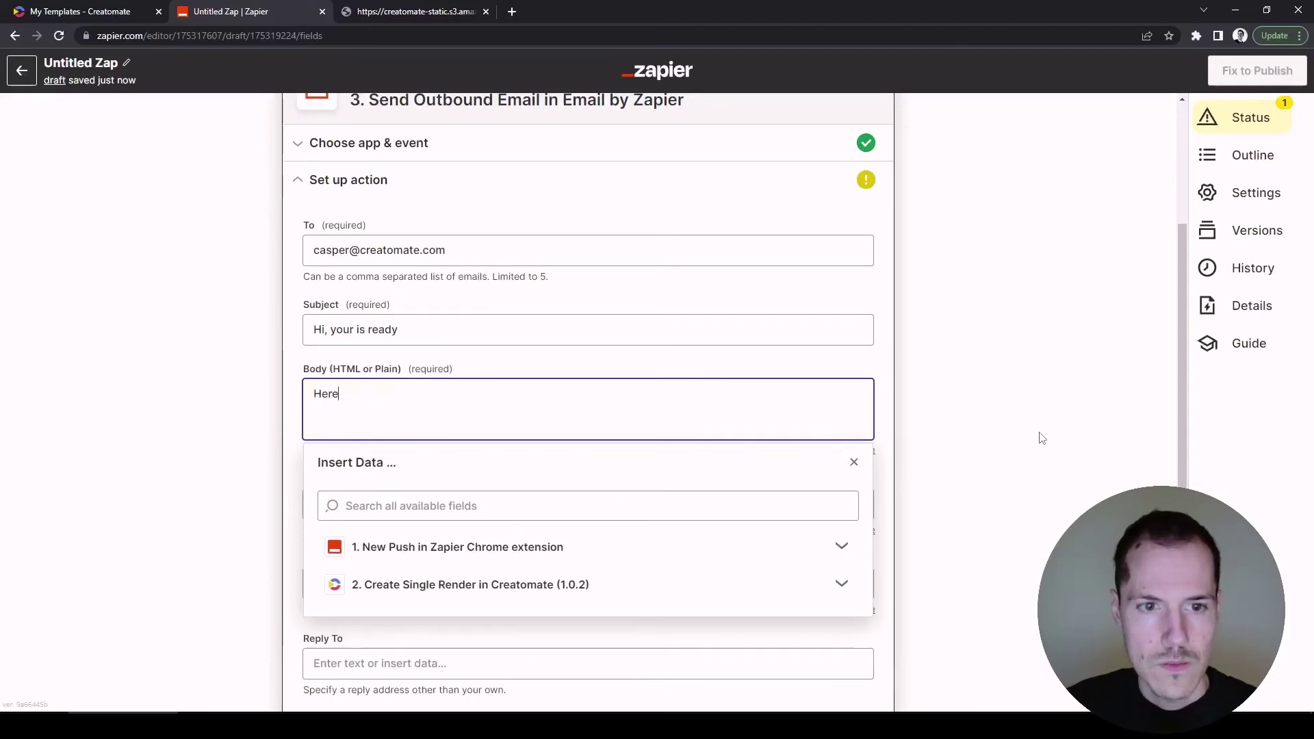
pyautogui.write("'s your vide")
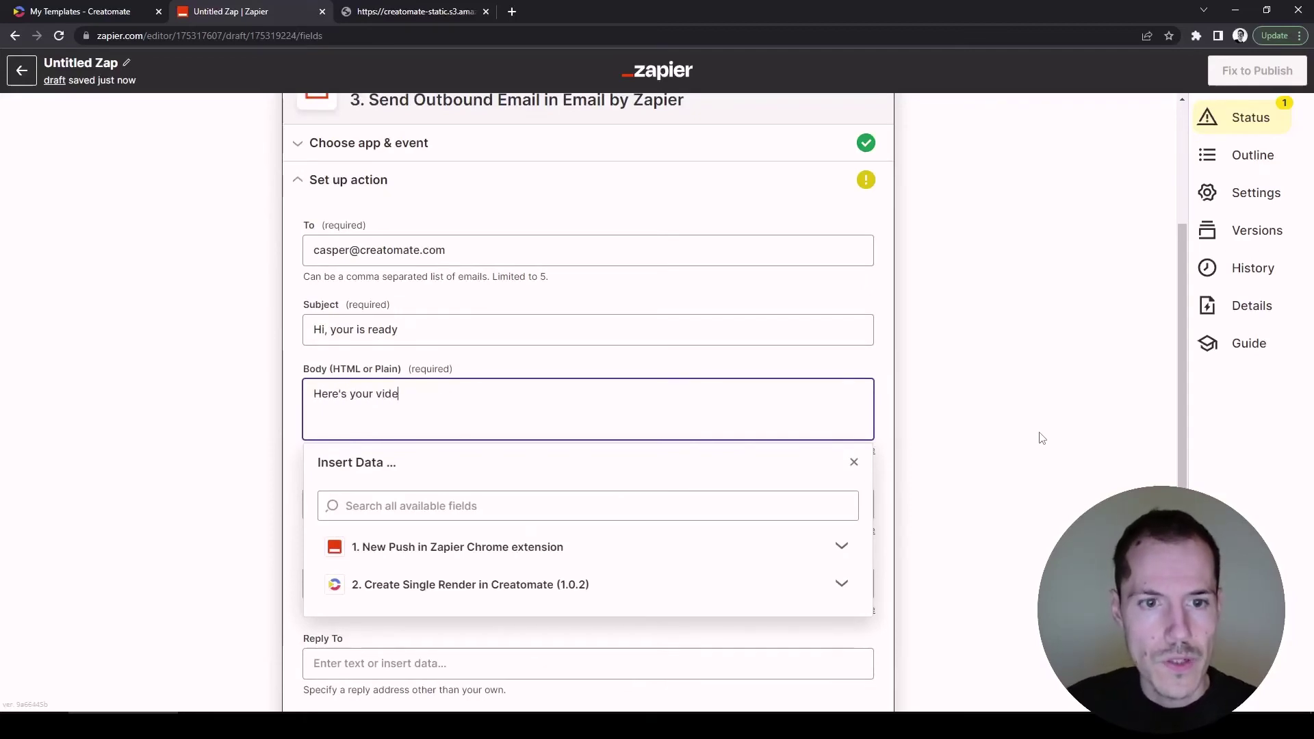
pyautogui.write('o:')
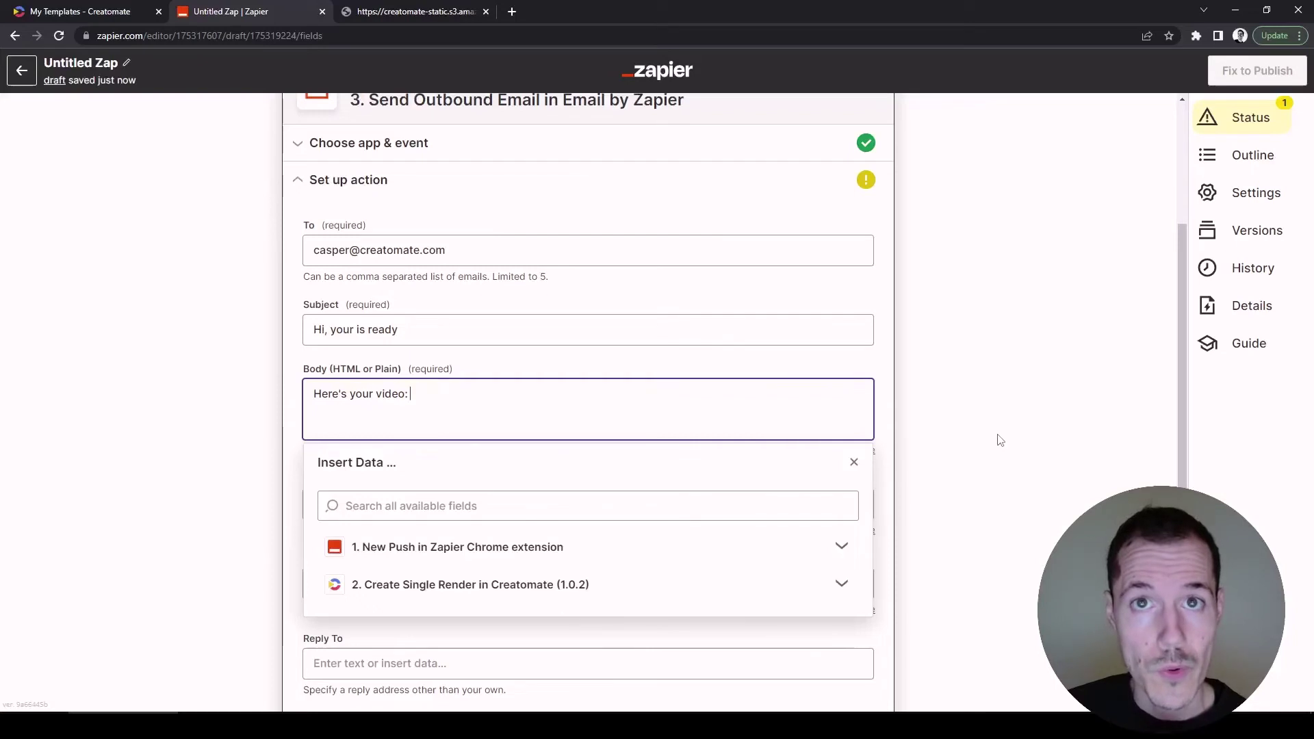
pyautogui.click(783, 585)
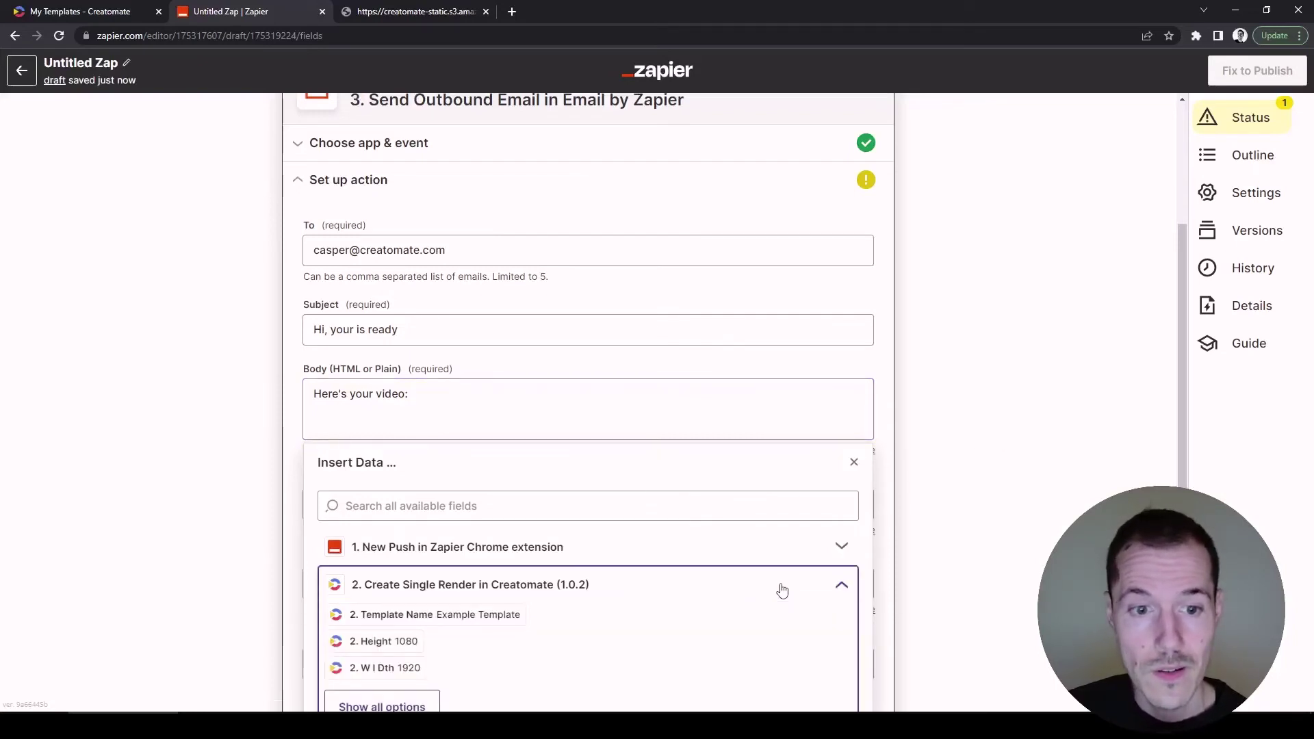
pyautogui.scroll(-2, 781, 580)
pyautogui.click(432, 572)
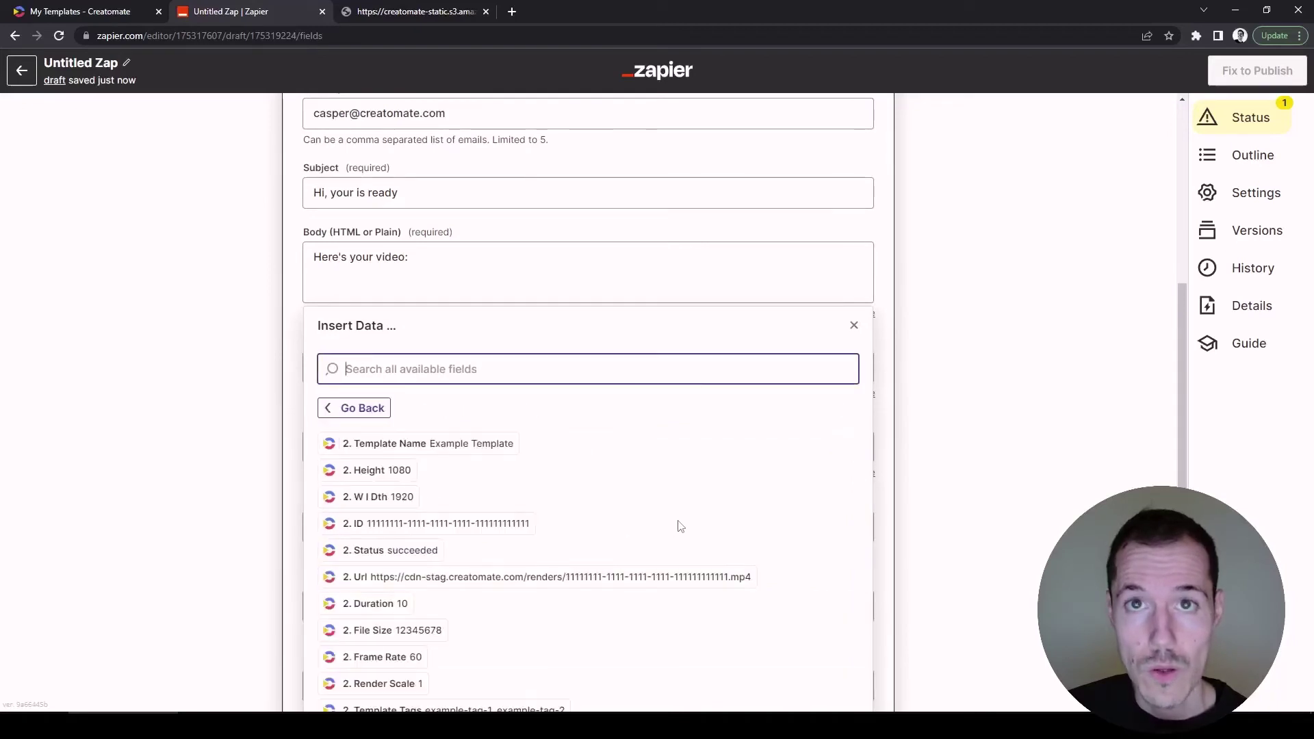
pyautogui.scroll(-1, 678, 525)
pyautogui.click(664, 514)
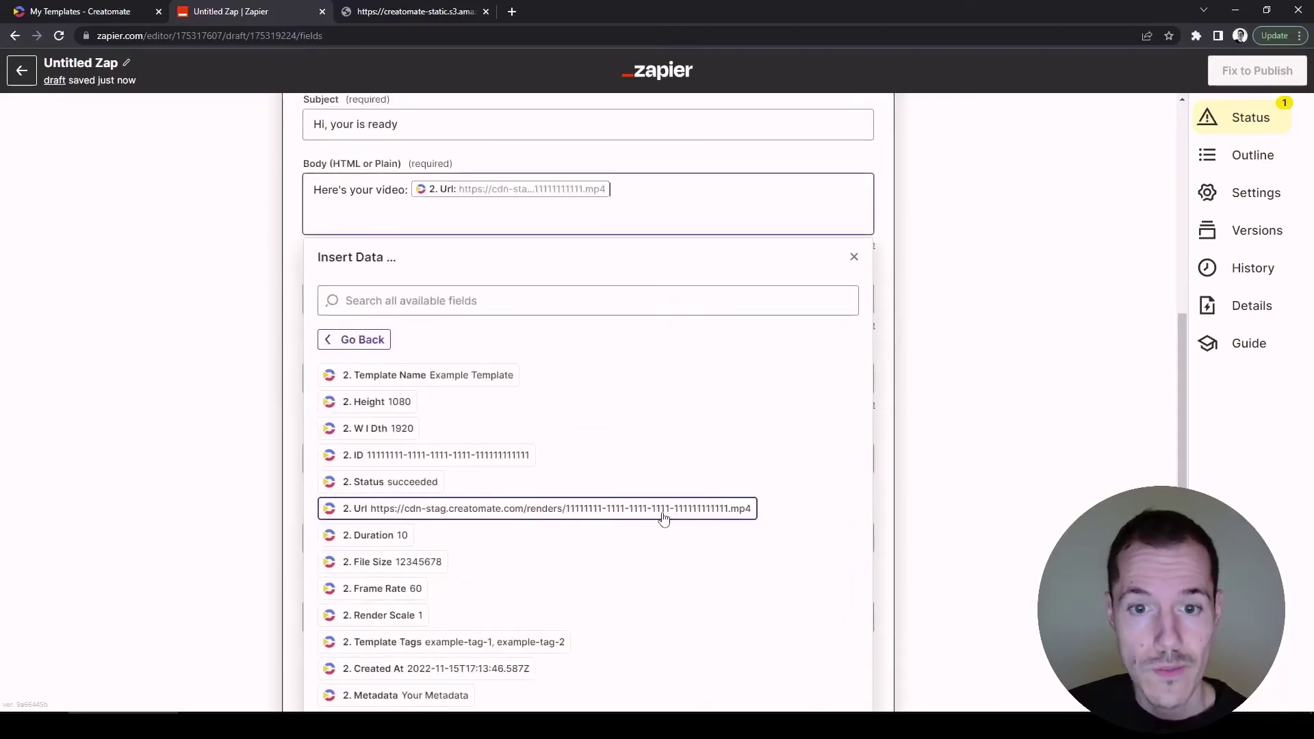
pyautogui.click(971, 329)
pyautogui.scroll(2, 950, 315)
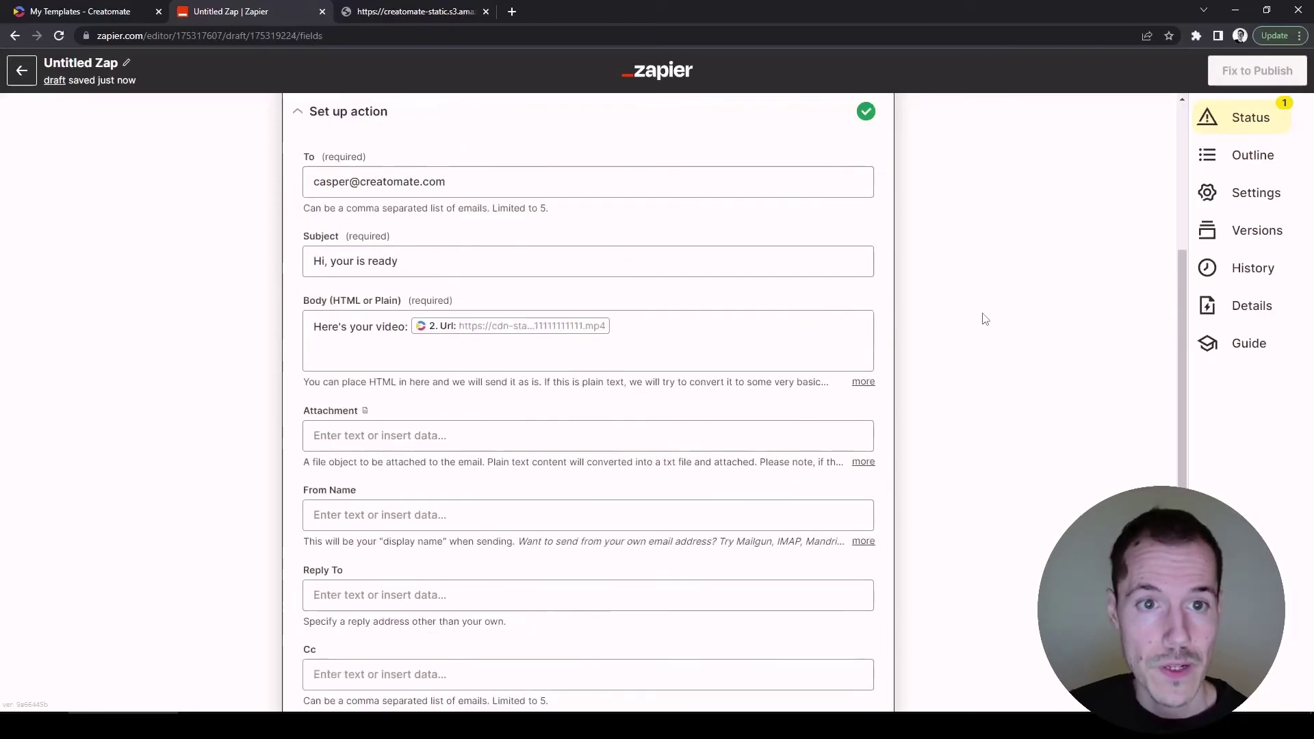
pyautogui.scroll(1, 993, 313)
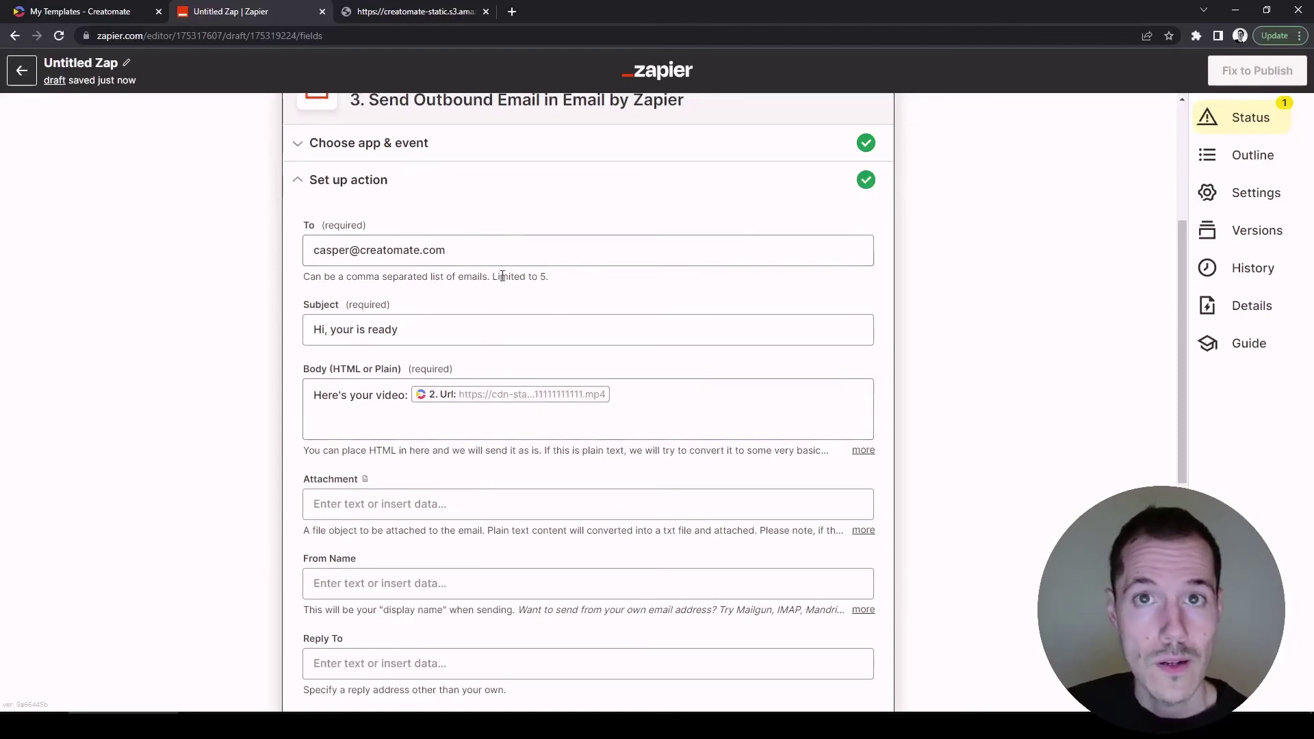
pyautogui.scroll(-7, 955, 345)
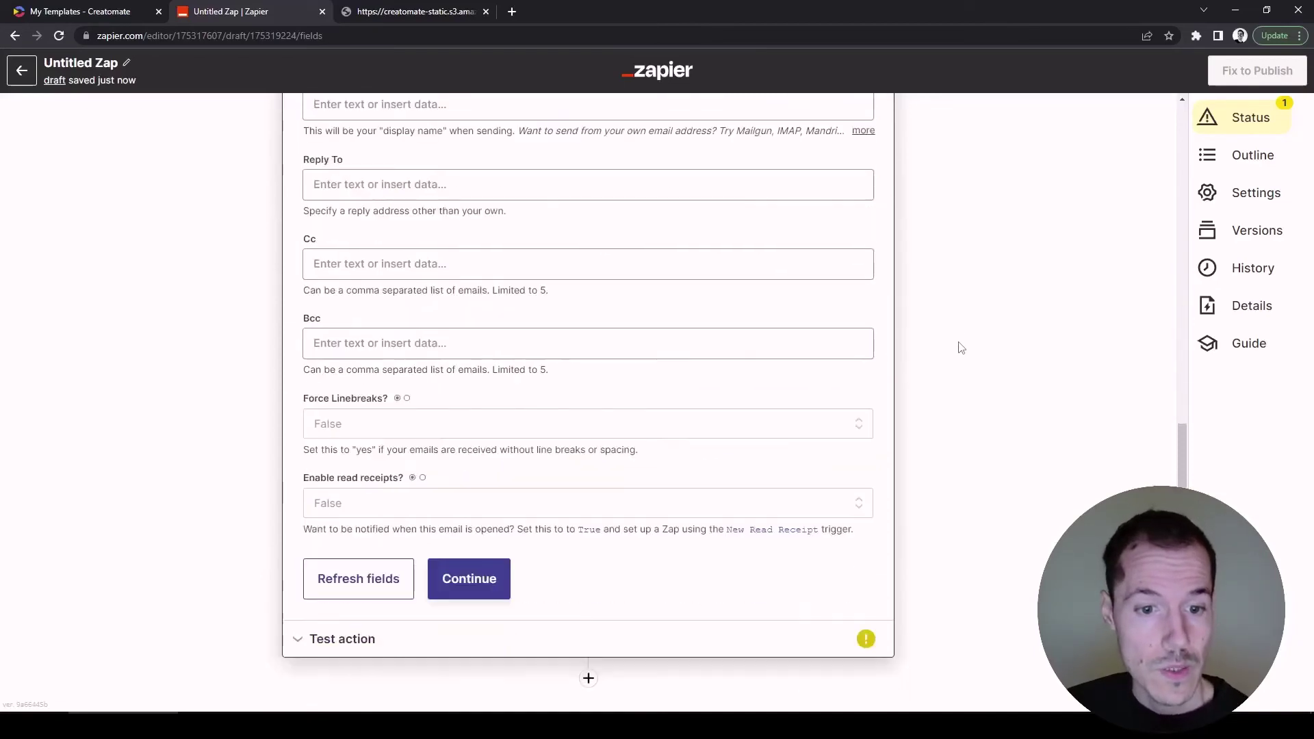
# Skip and confirm skipping the outbound email step's test, then publish the Zap.
pyautogui.click(481, 579)
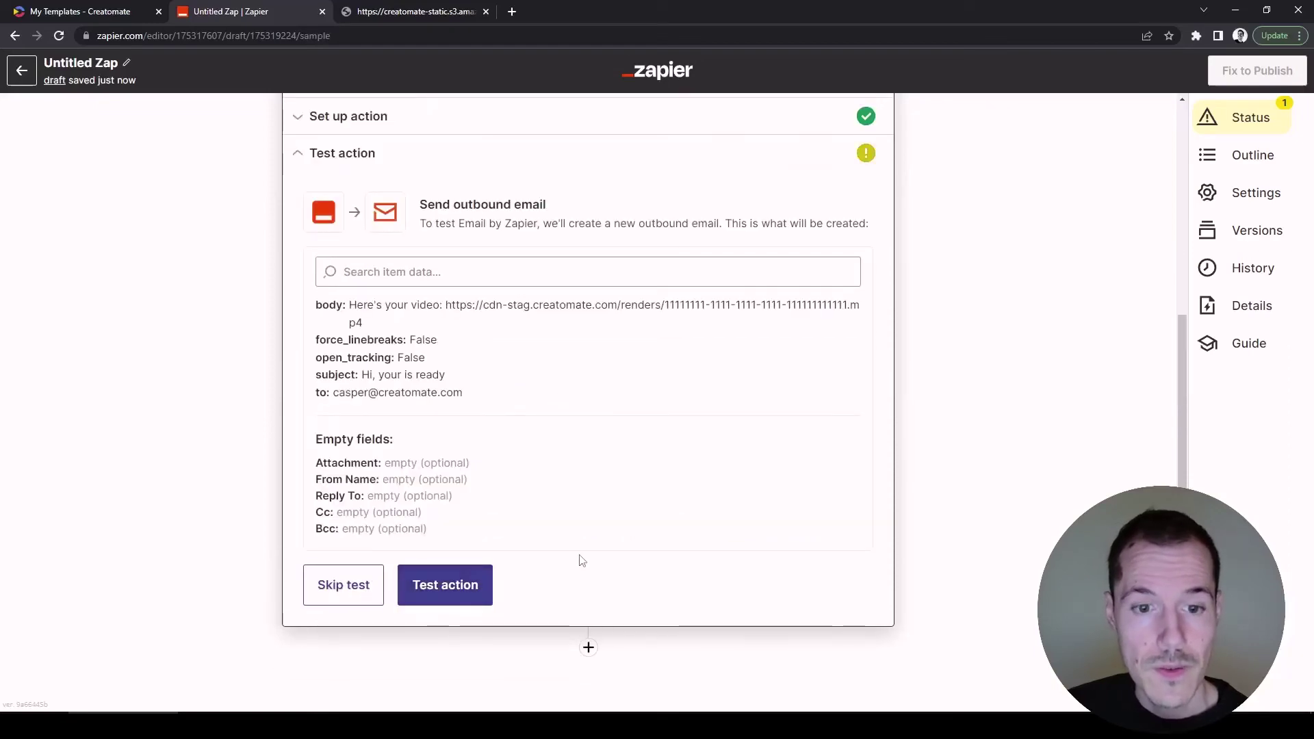
pyautogui.click(378, 588)
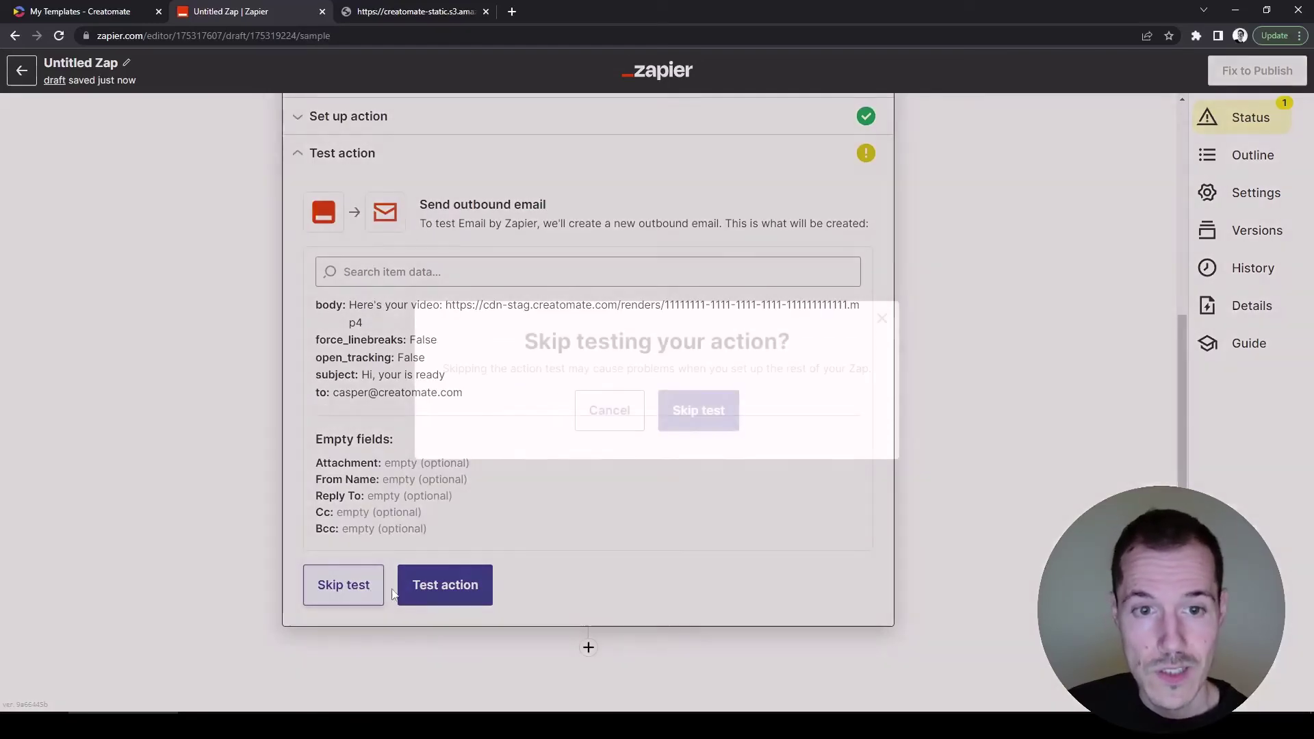
pyautogui.click(698, 411)
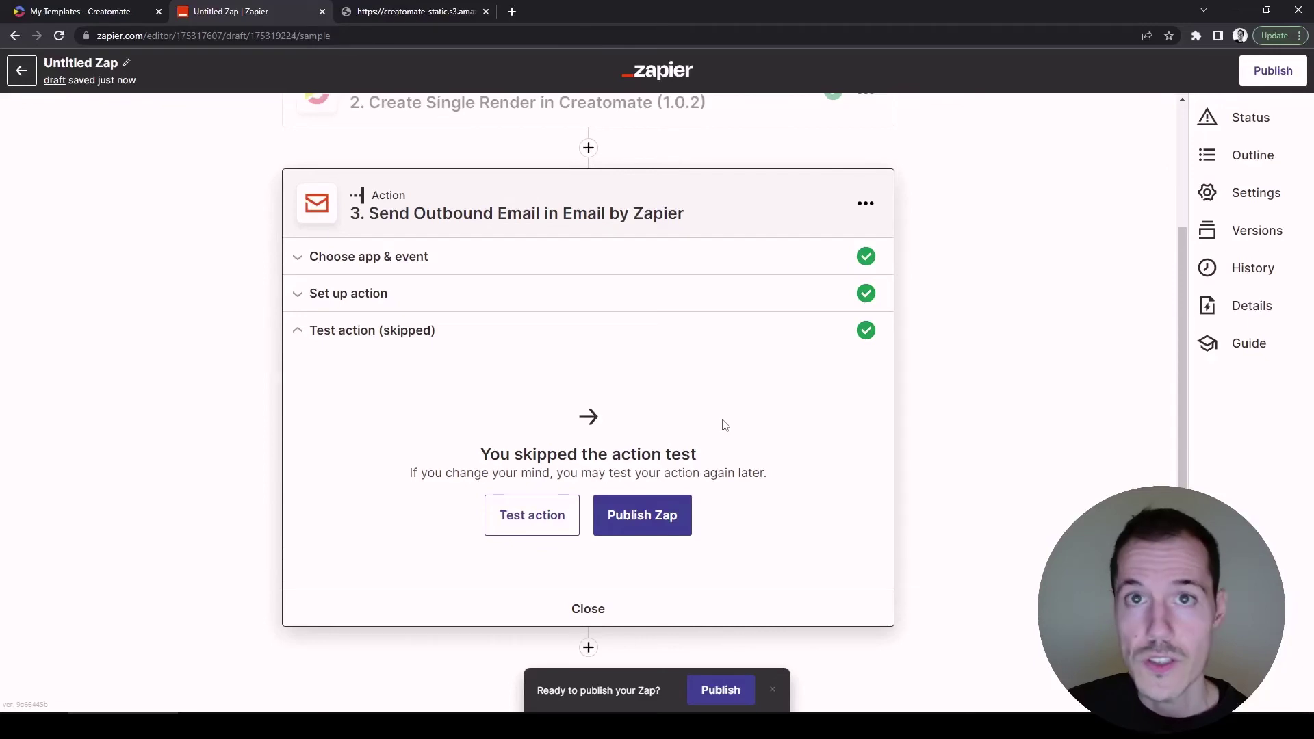
pyautogui.click(682, 507)
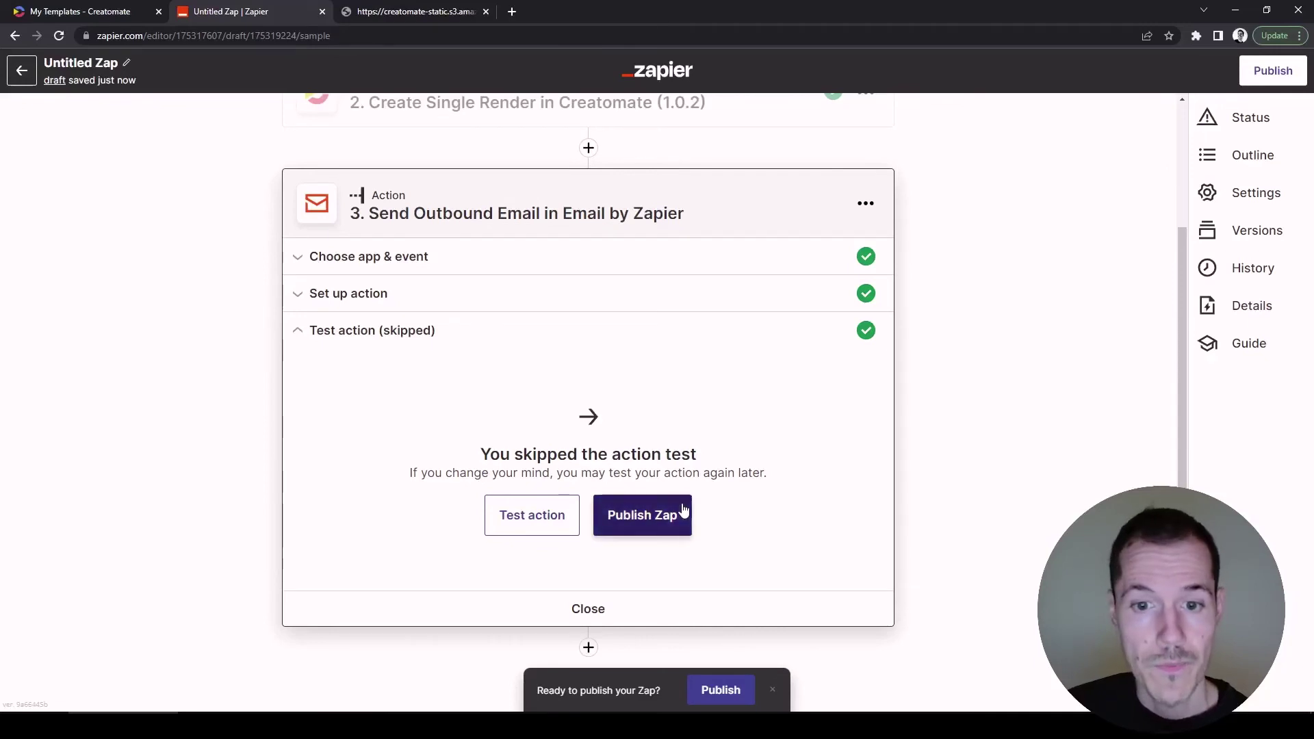
# Publish and turn on the Zap, then bring up the Zapier extension side panel in Chrome.
pyautogui.click(696, 411)
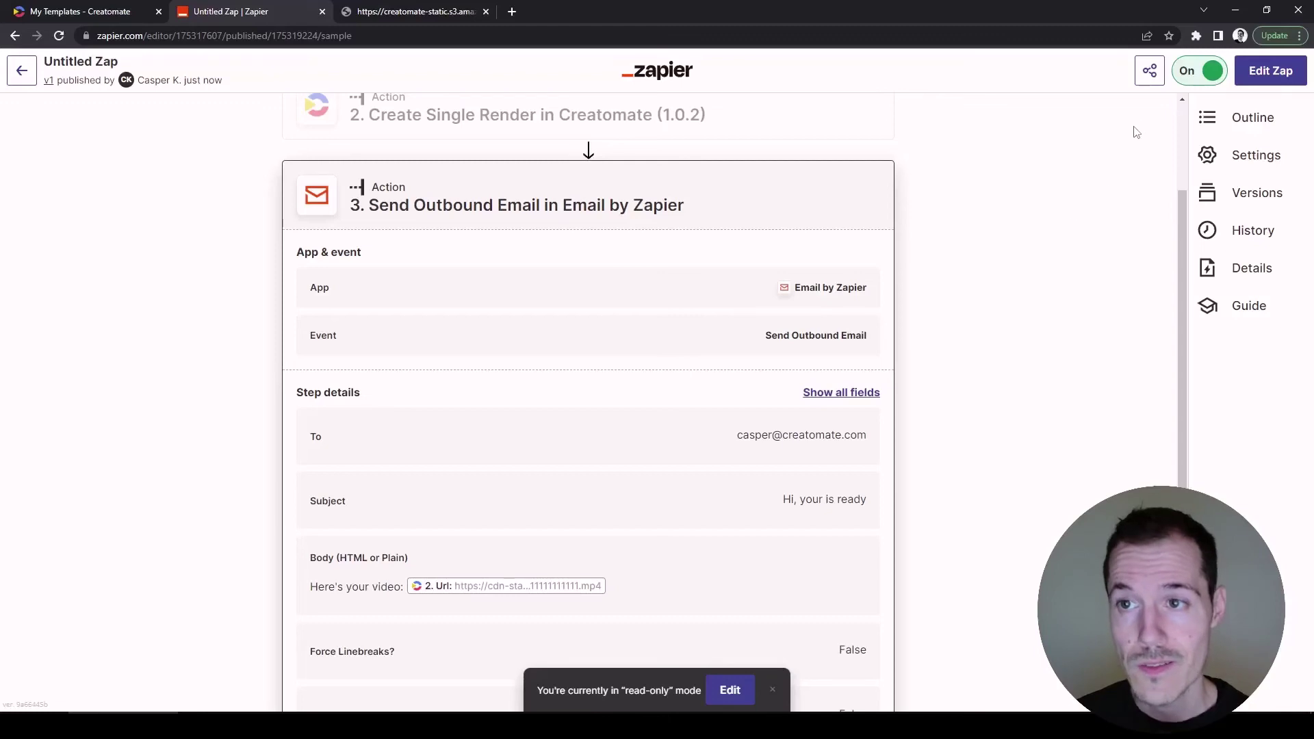
pyautogui.click(1197, 36)
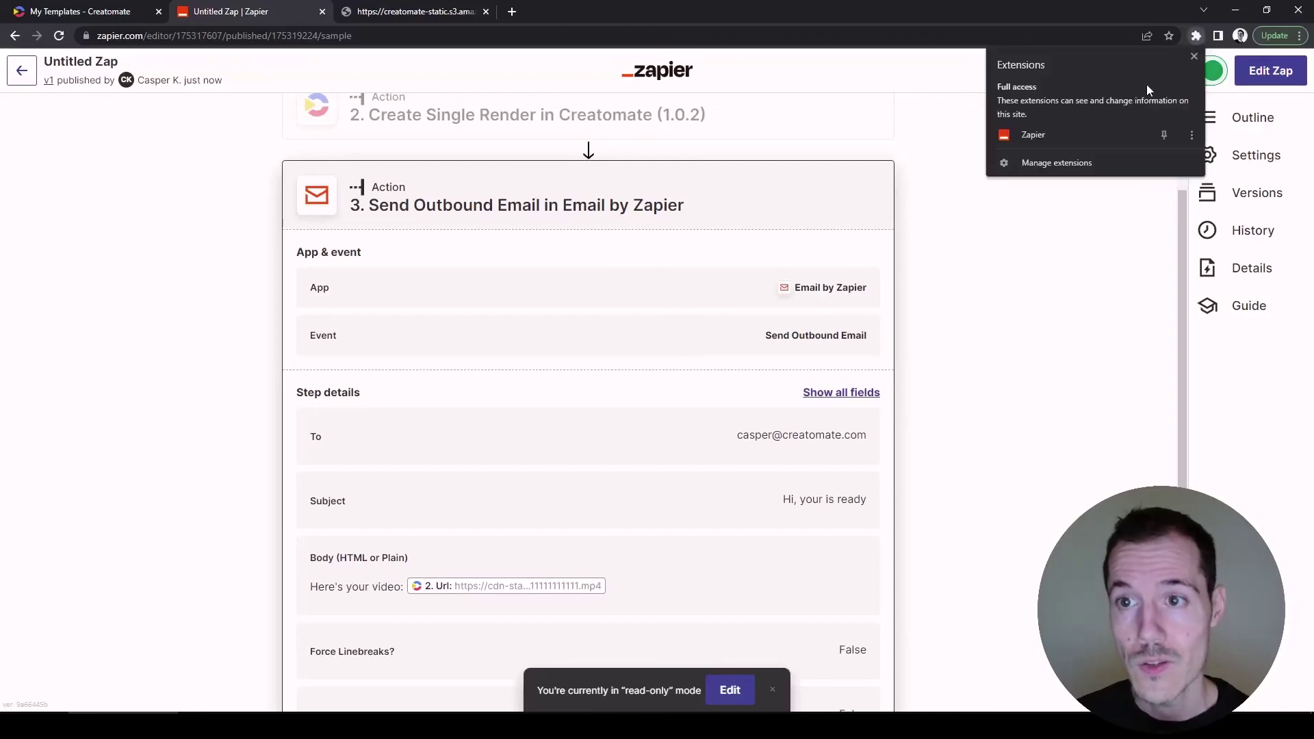
pyautogui.click(1106, 135)
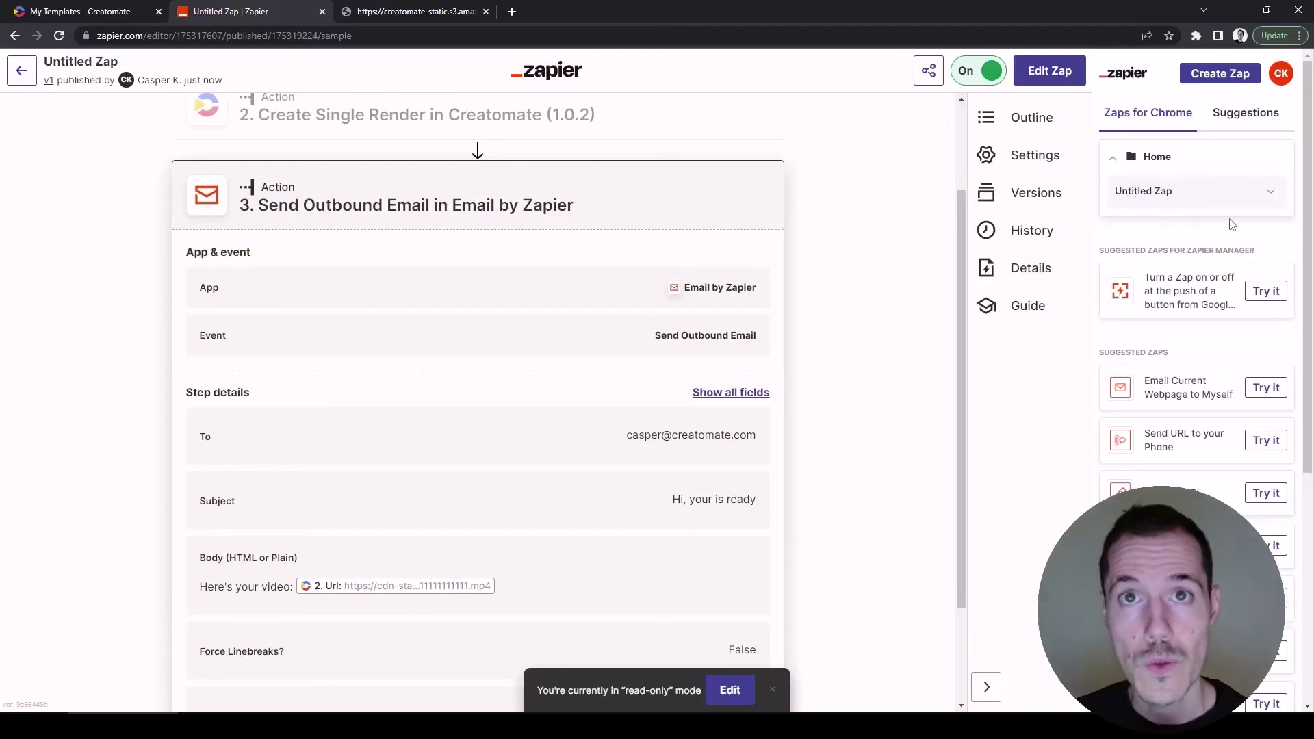
# Enter a greeting with the recipient's first name in Untitled Zap's Text field, then go to the waterfall video.
pyautogui.click(1173, 195)
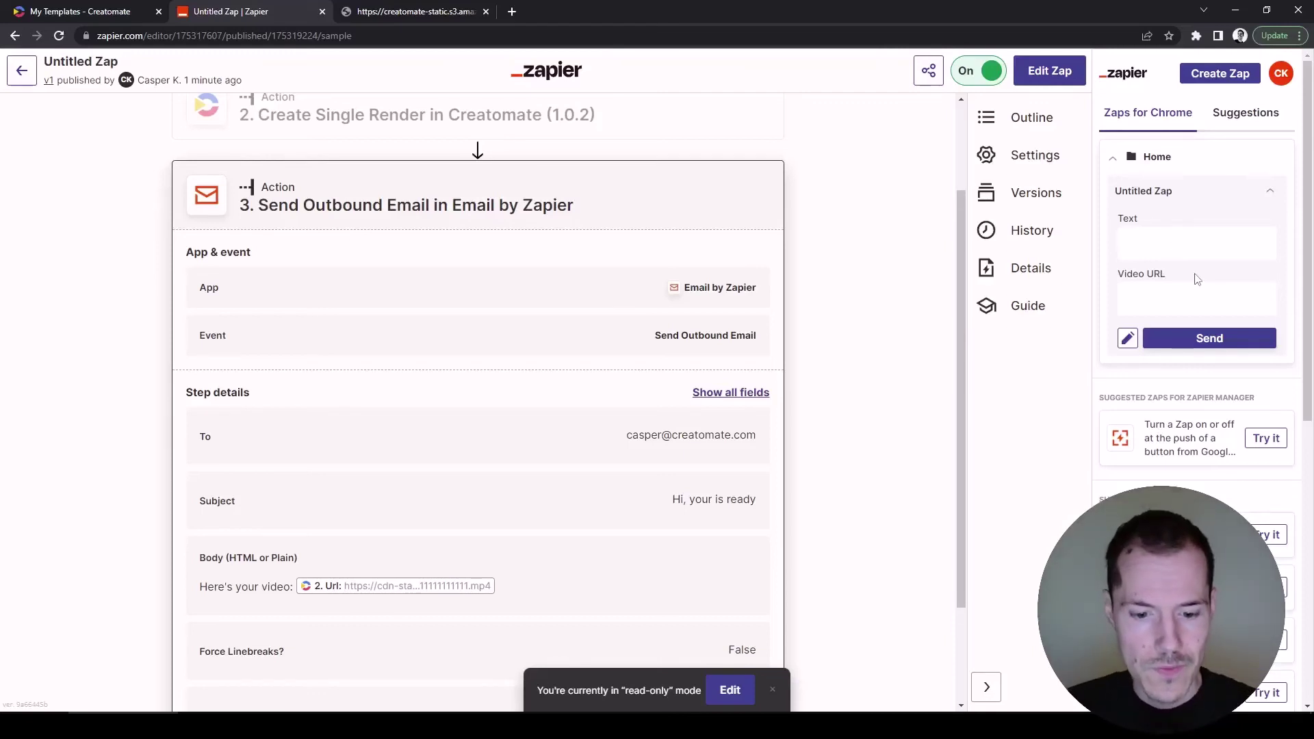
pyautogui.write('Hi, Laura')
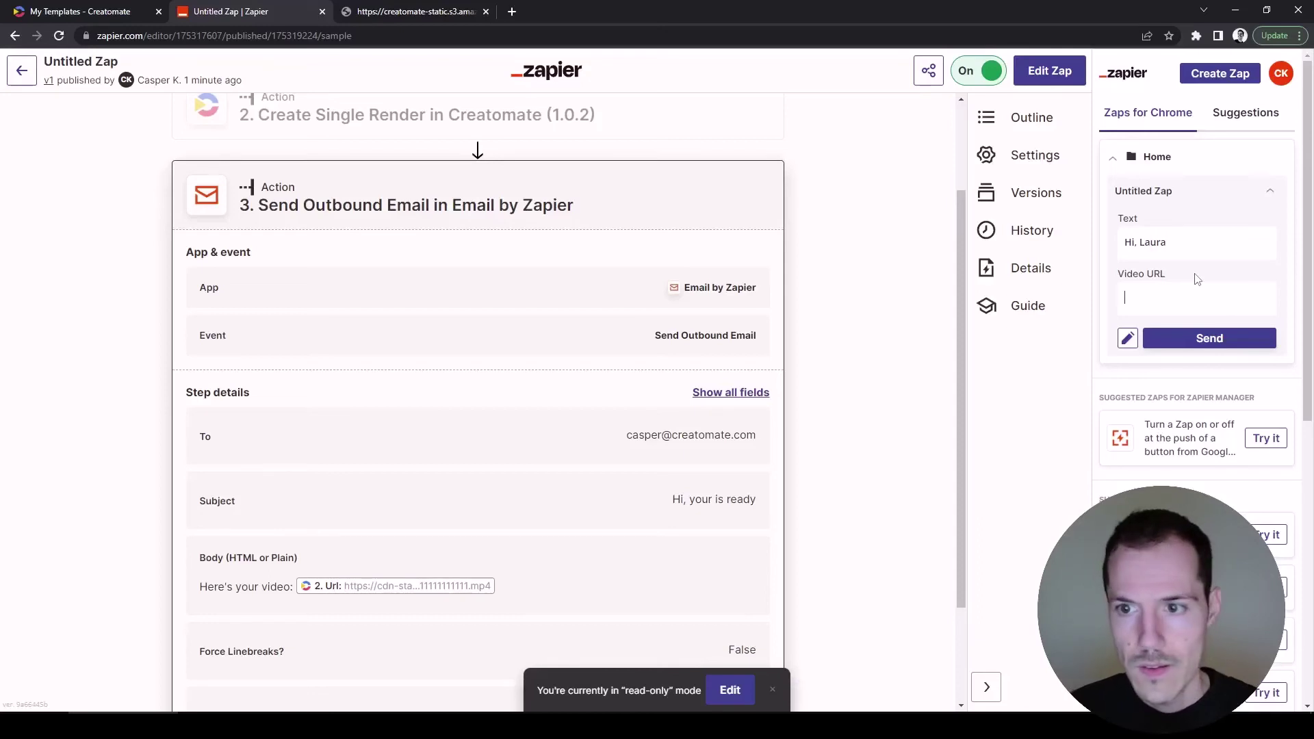
pyautogui.press('Tab')
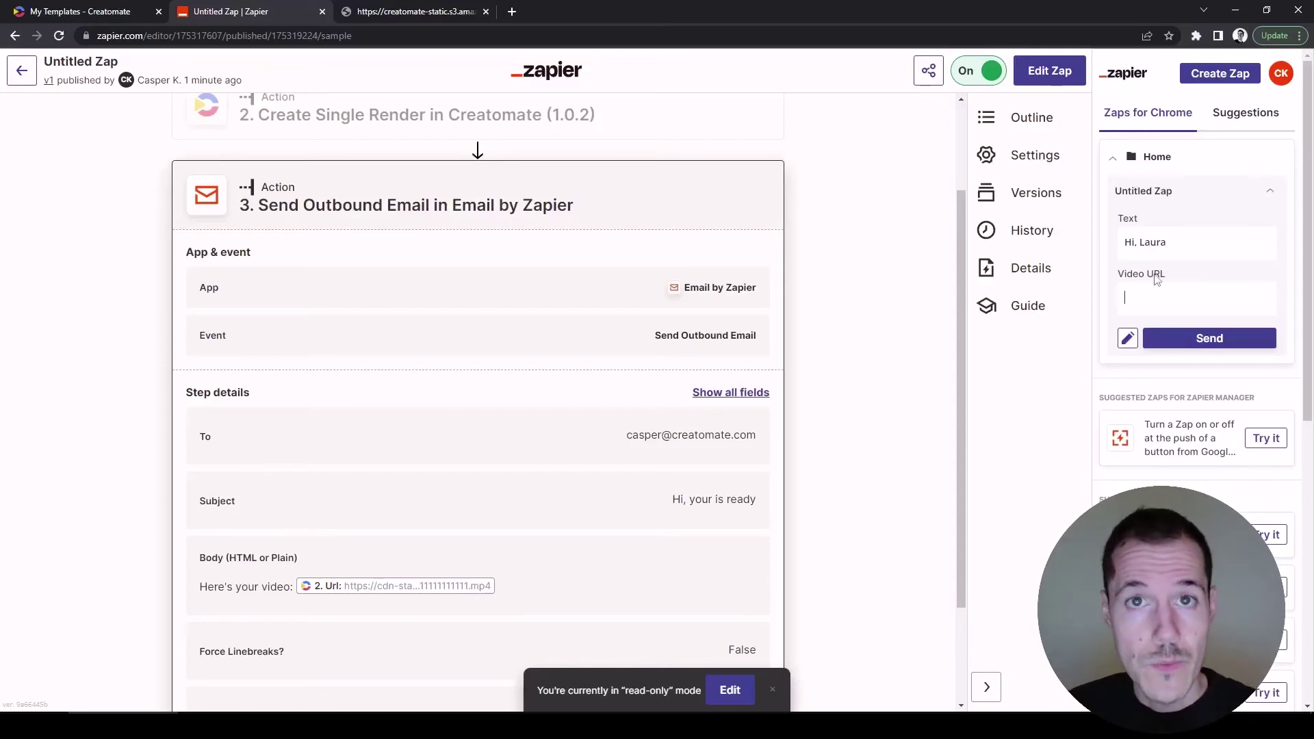
pyautogui.click(437, 15)
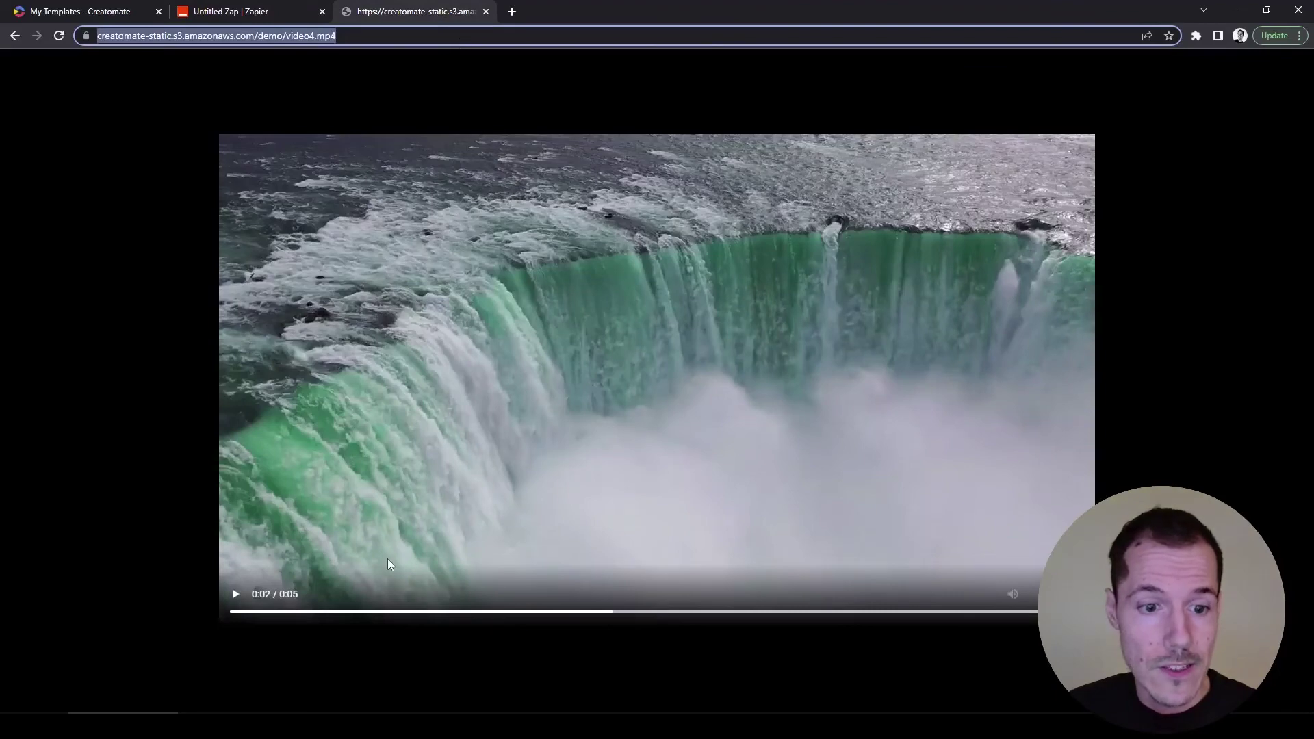
# Play and pause the waterfall video, select its URL, and return to the Untitled Zap tab.
pyautogui.click(355, 611)
pyautogui.click(235, 594)
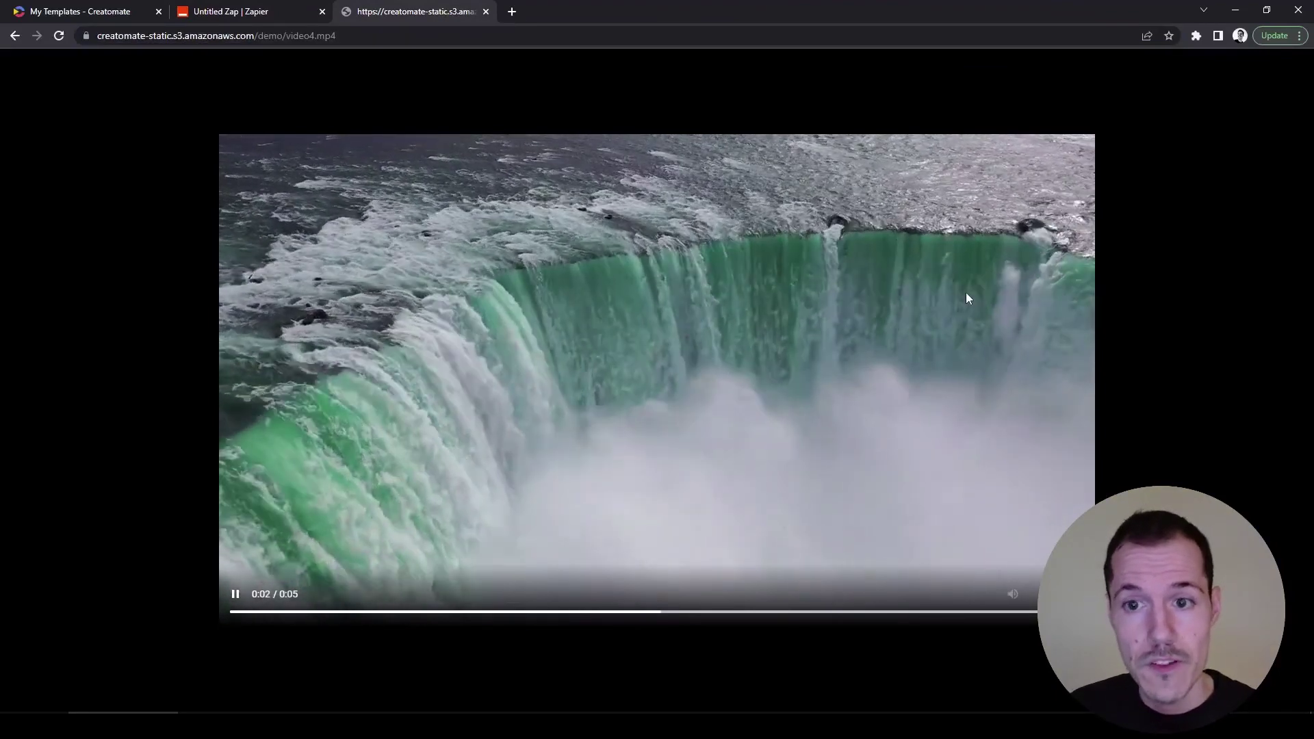
pyautogui.click(896, 285)
pyautogui.click(370, 38)
pyautogui.hotkey('ctrl', 'c')
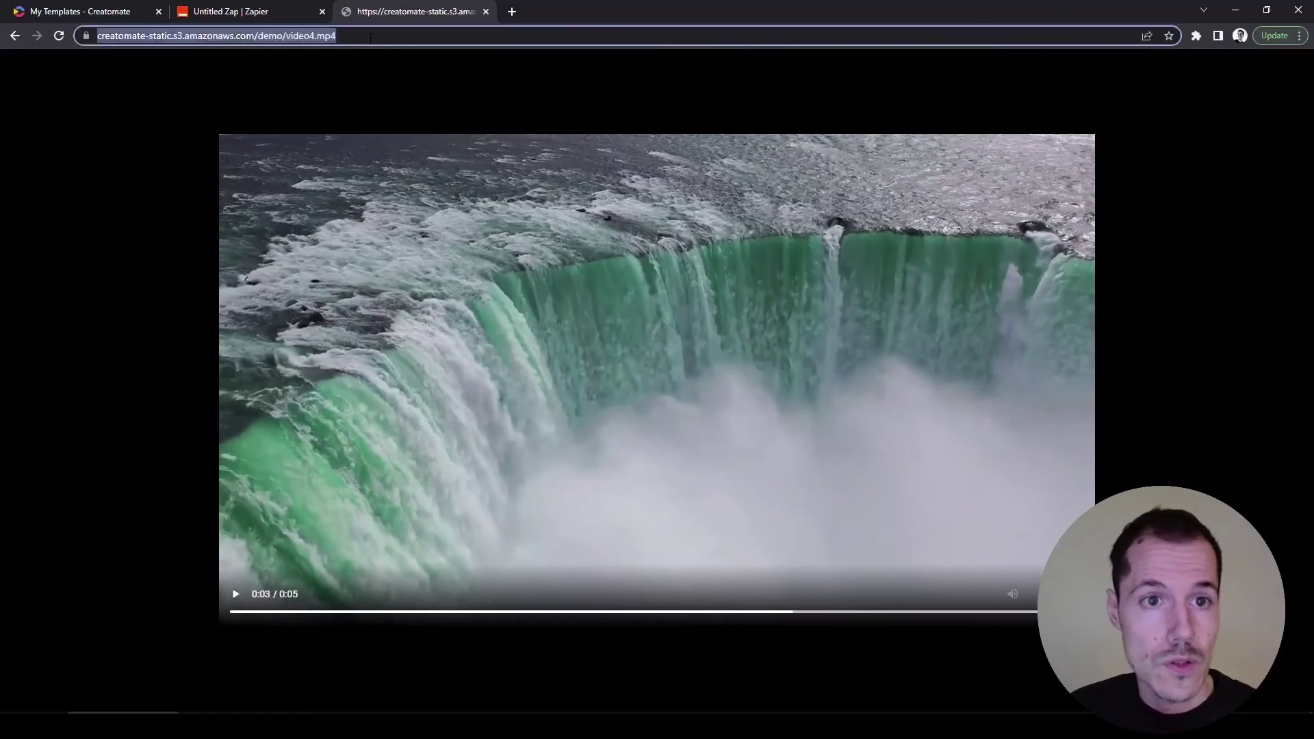
pyautogui.click(281, 15)
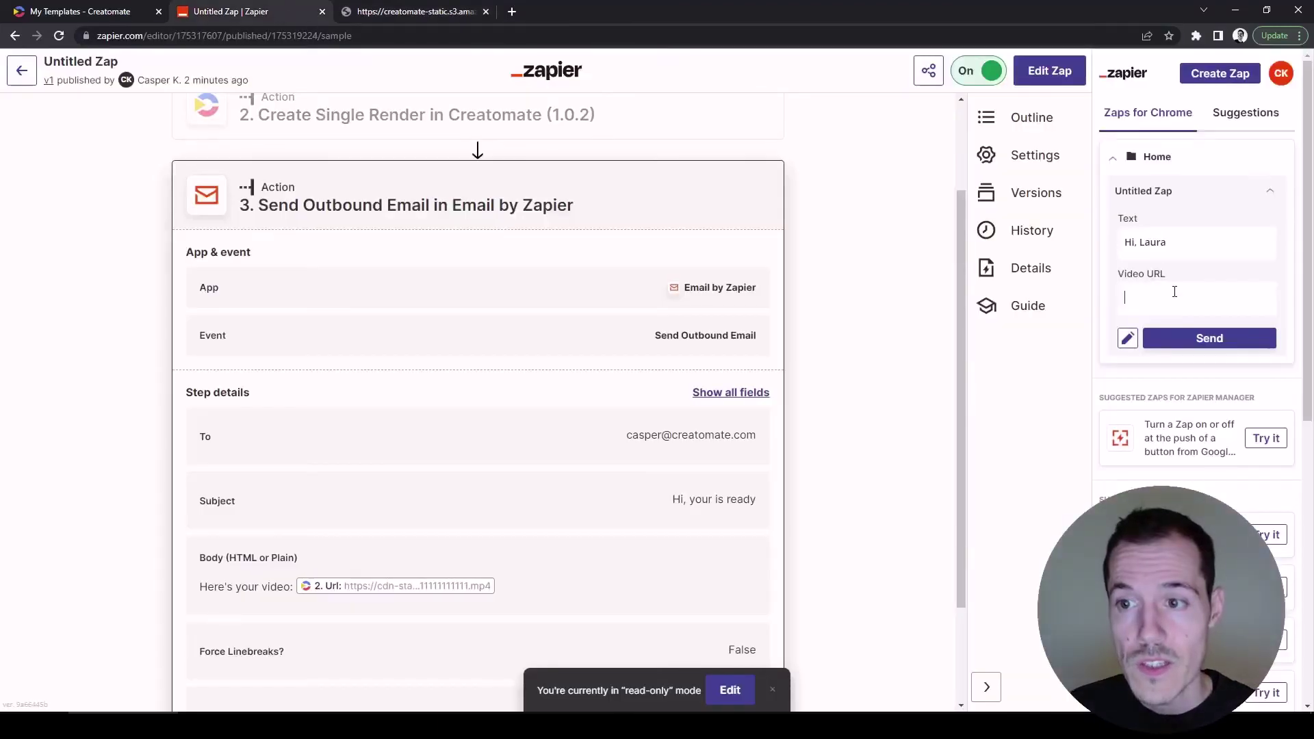
# Paste the video4.mp4 URL into Video URL, send it to the Zap, and view the run history.
pyautogui.hotkey('ctrl', 'v')
pyautogui.click(1206, 365)
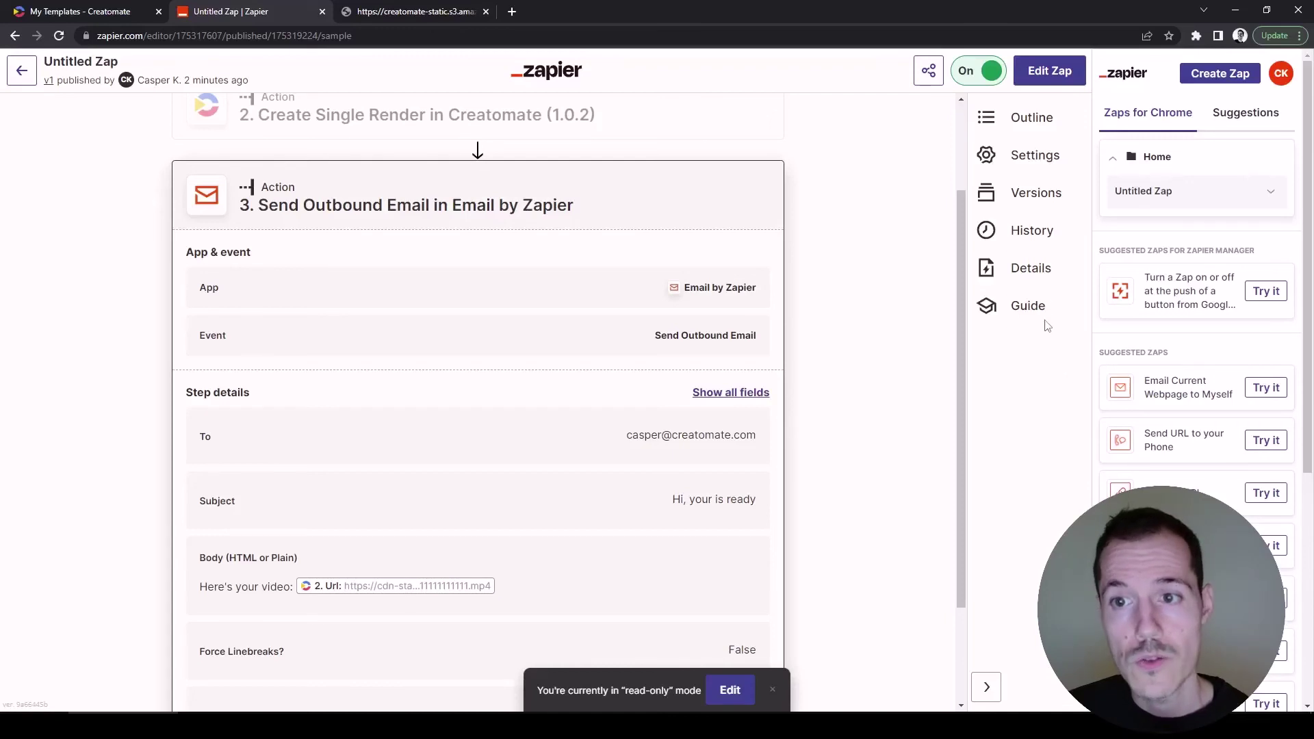
pyautogui.click(1034, 235)
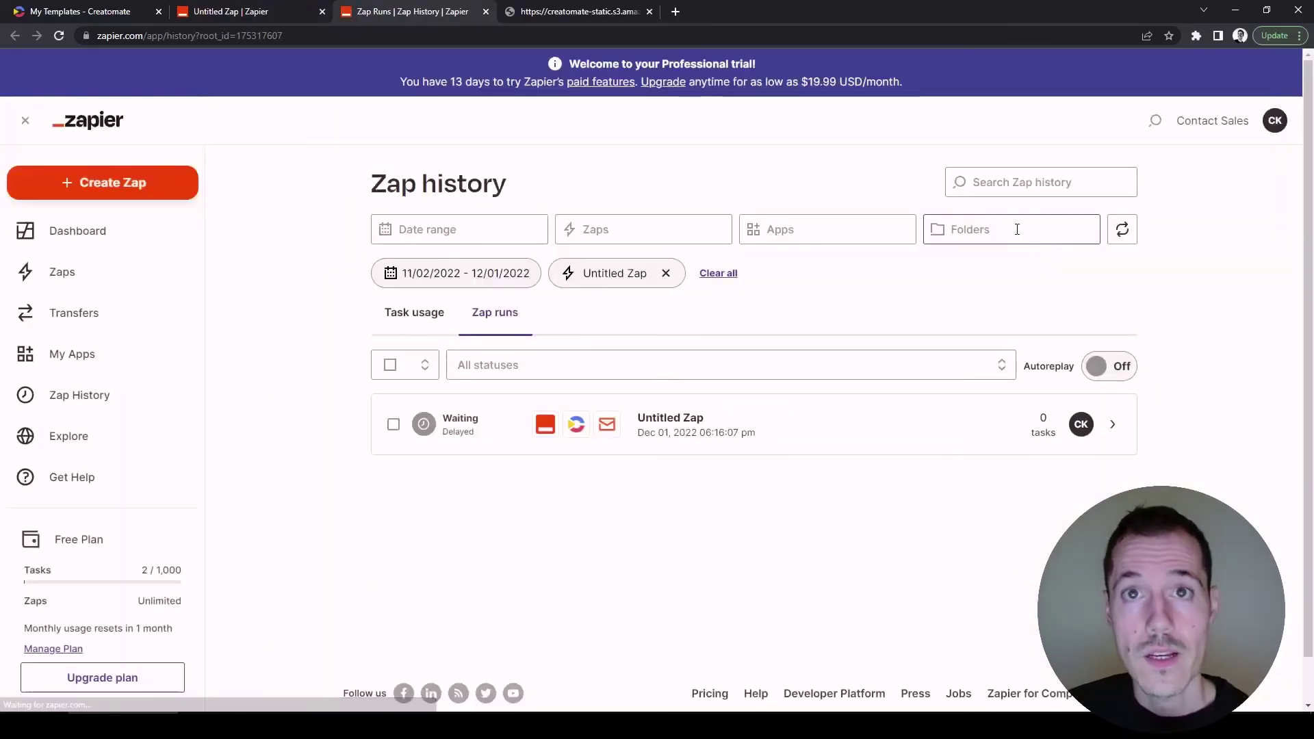
# Inspect the latest Untitled Zap run's step data and reload until the Creatomate render succeeds.
pyautogui.click(693, 420)
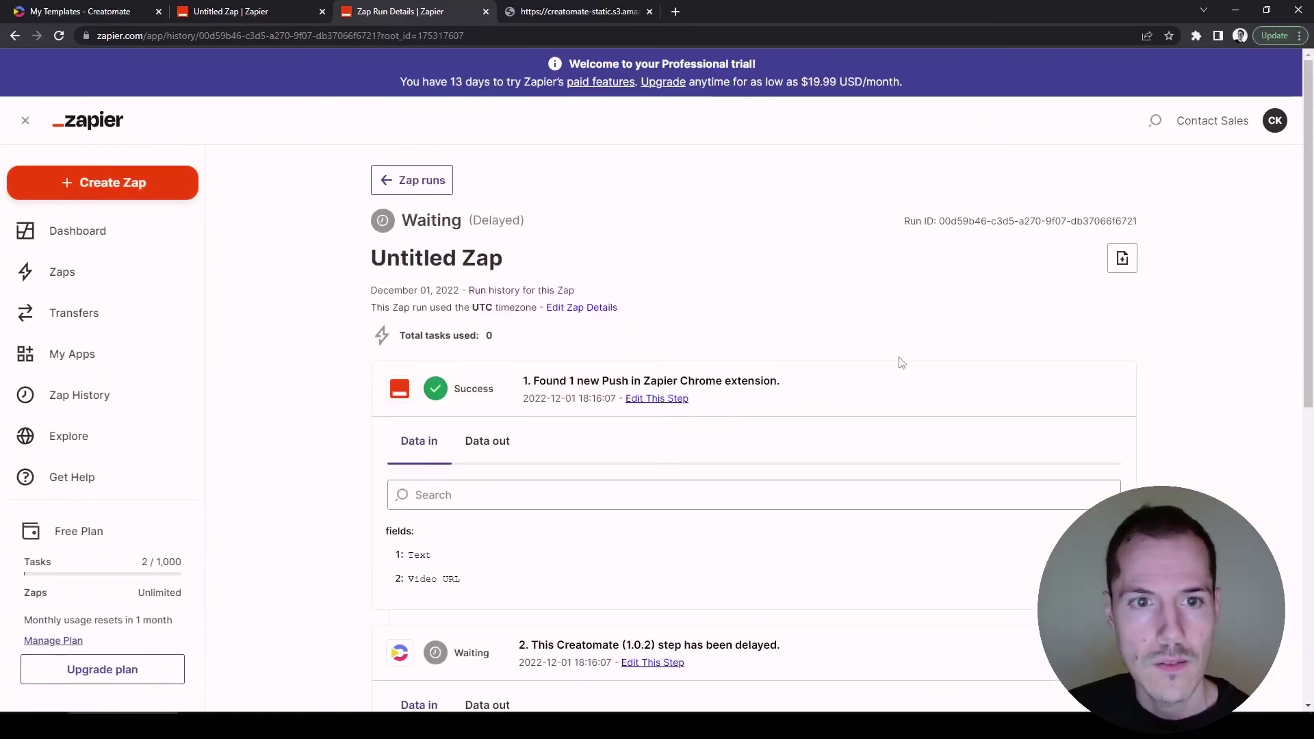
pyautogui.scroll(-2, 903, 363)
pyautogui.scroll(-1, 902, 350)
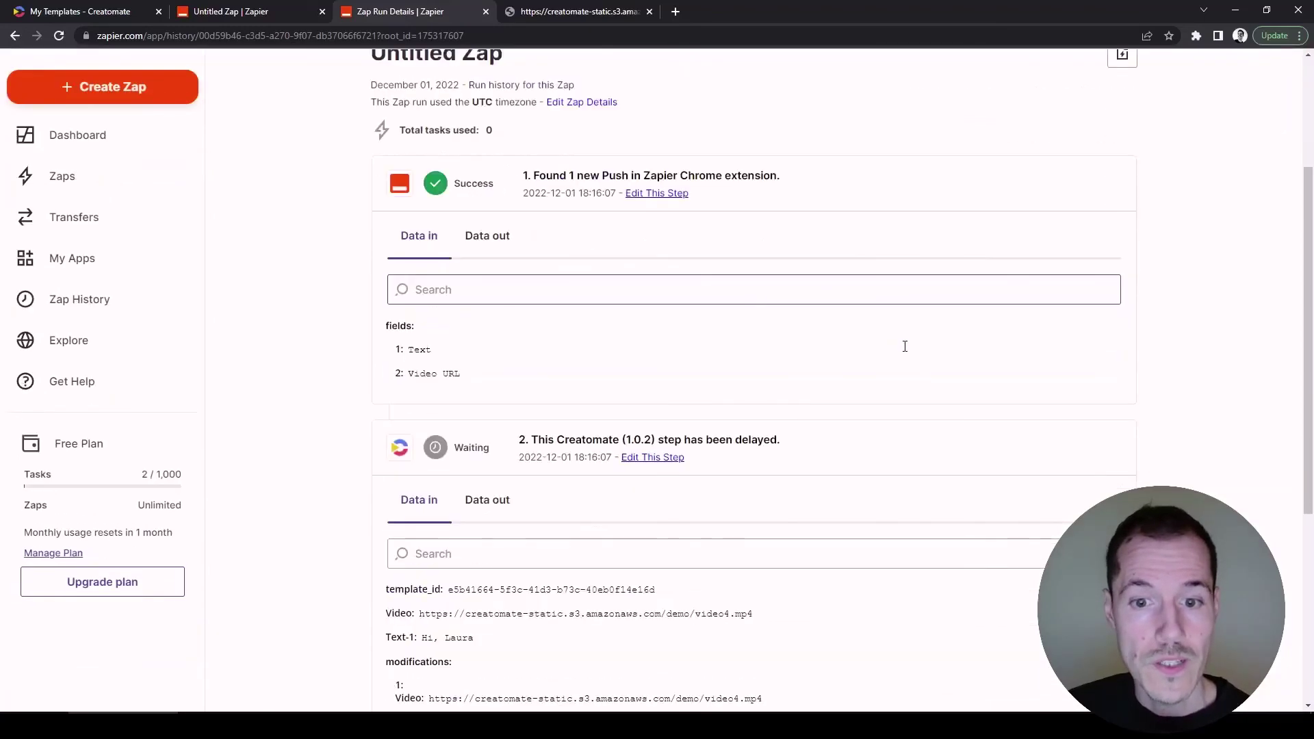
pyautogui.scroll(-1, 871, 439)
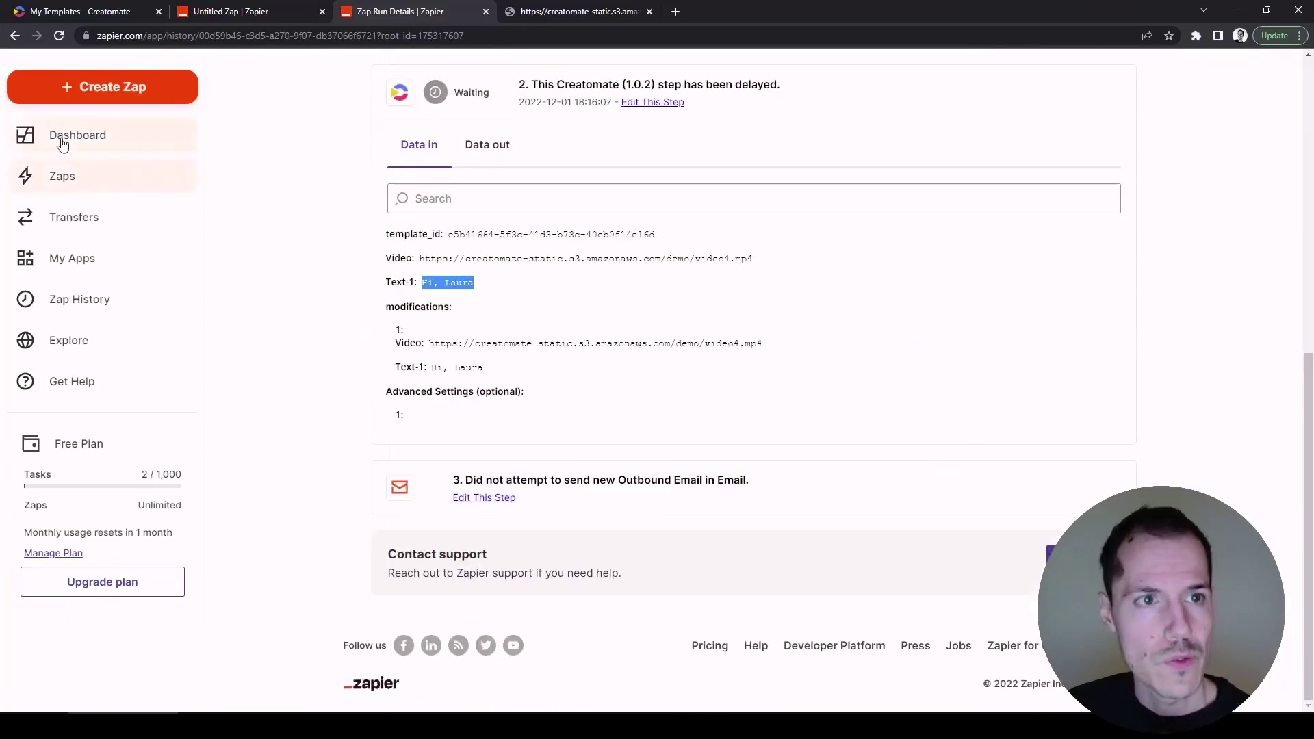
pyautogui.click(59, 35)
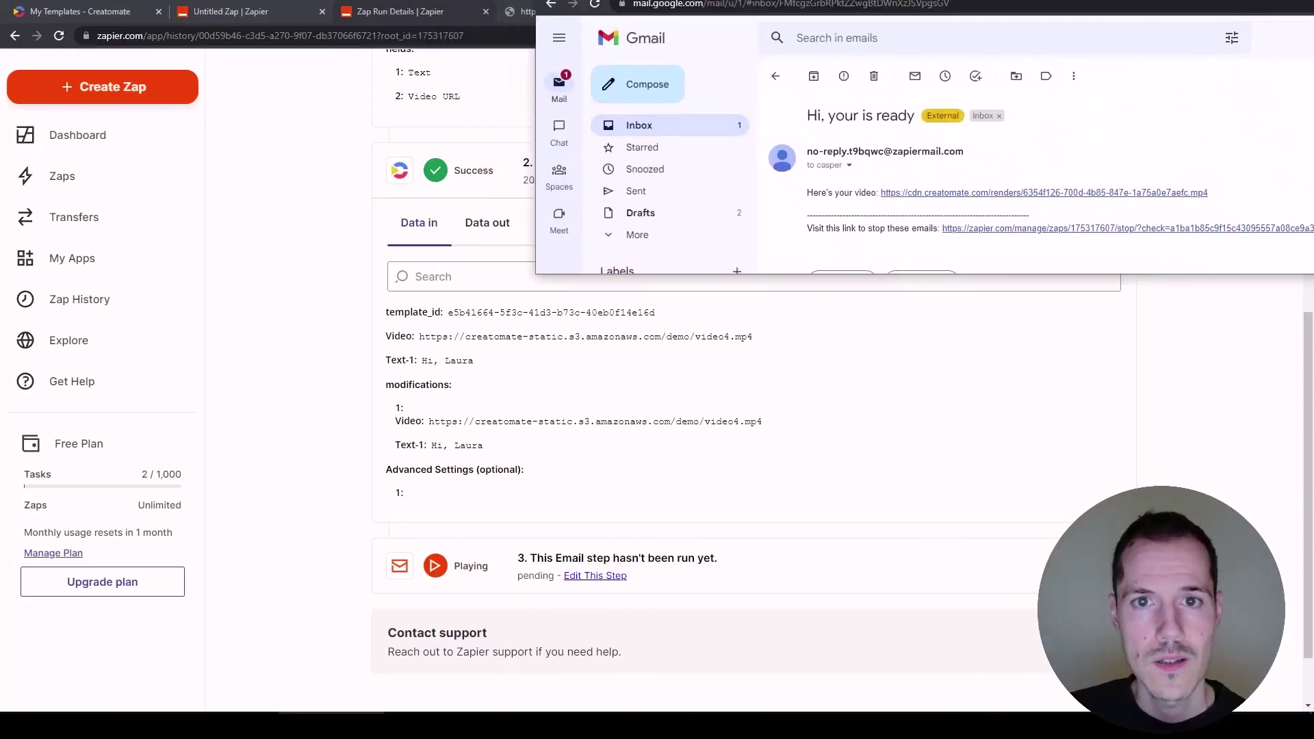
# Bring Gmail into view, check the 'Hi, your is ready' email, and follow its cdn.creatomate.com video link.
pyautogui.moveTo(1313, 20); pyautogui.dragTo(722, 12)
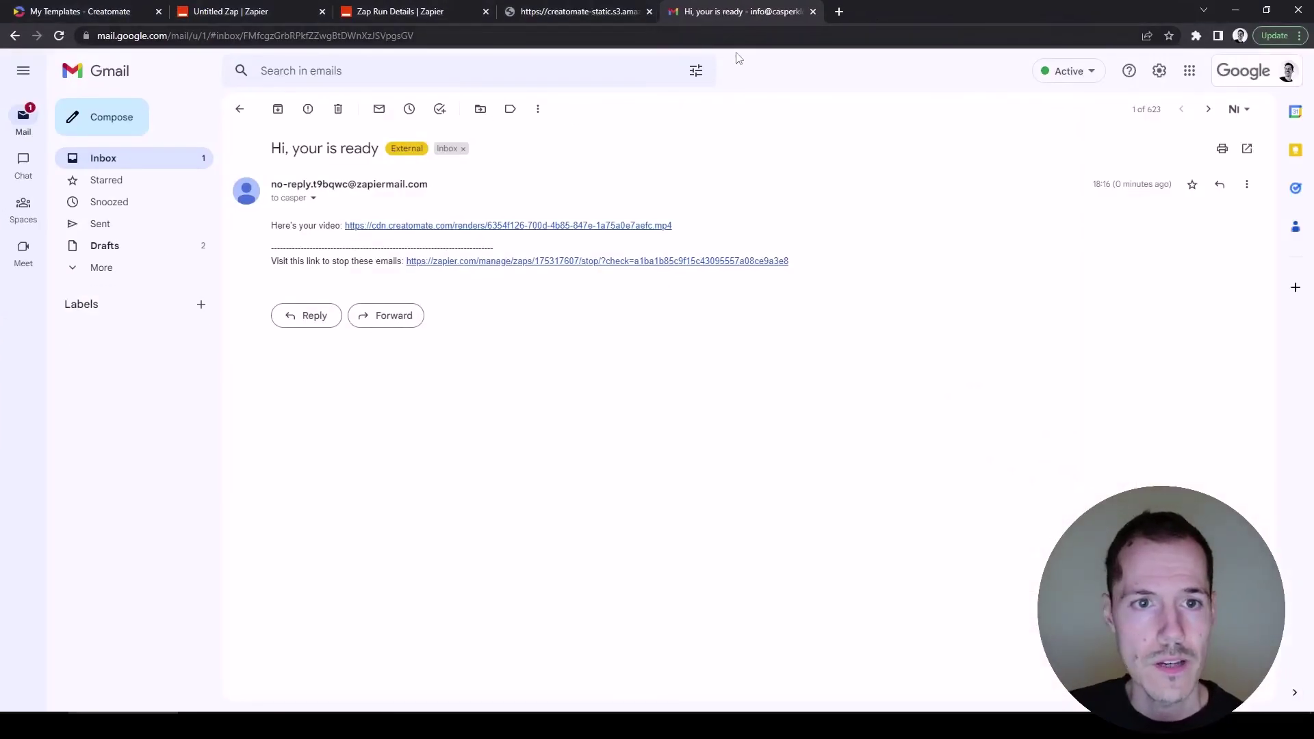
pyautogui.moveTo(273, 149); pyautogui.dragTo(377, 154)
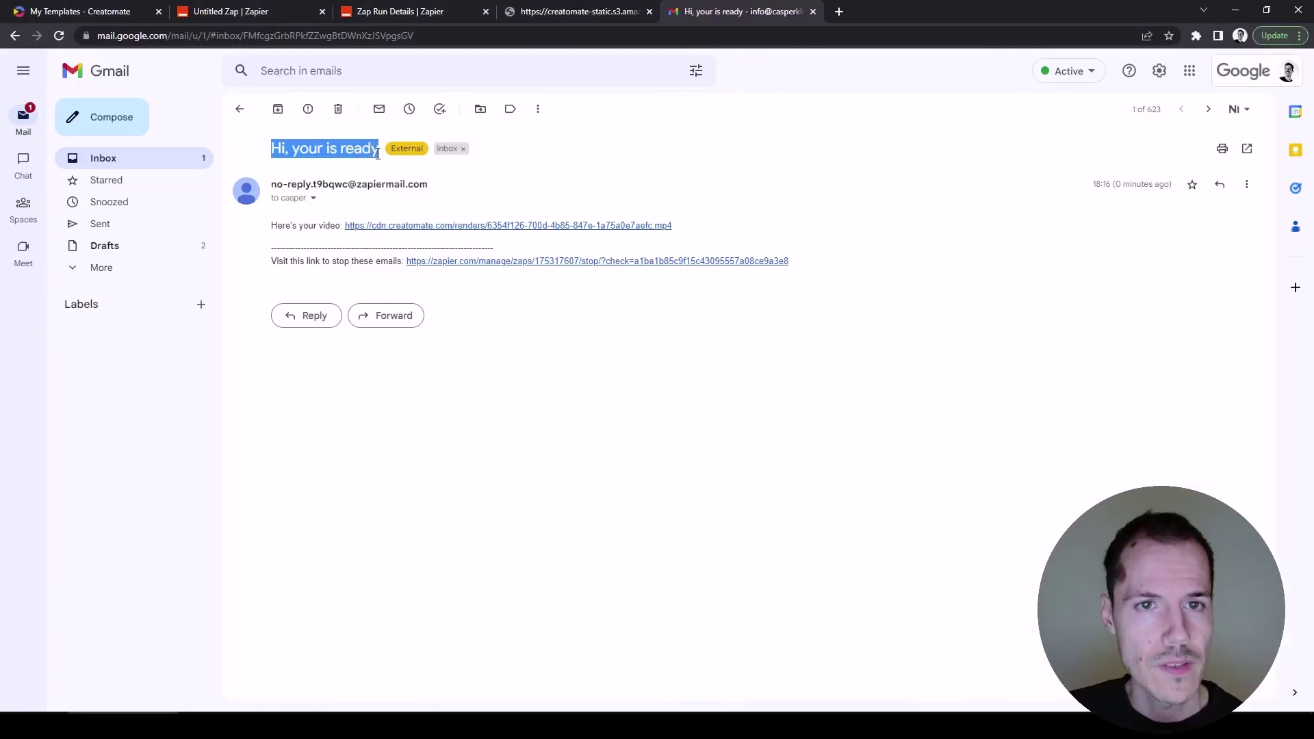
pyautogui.click(697, 167)
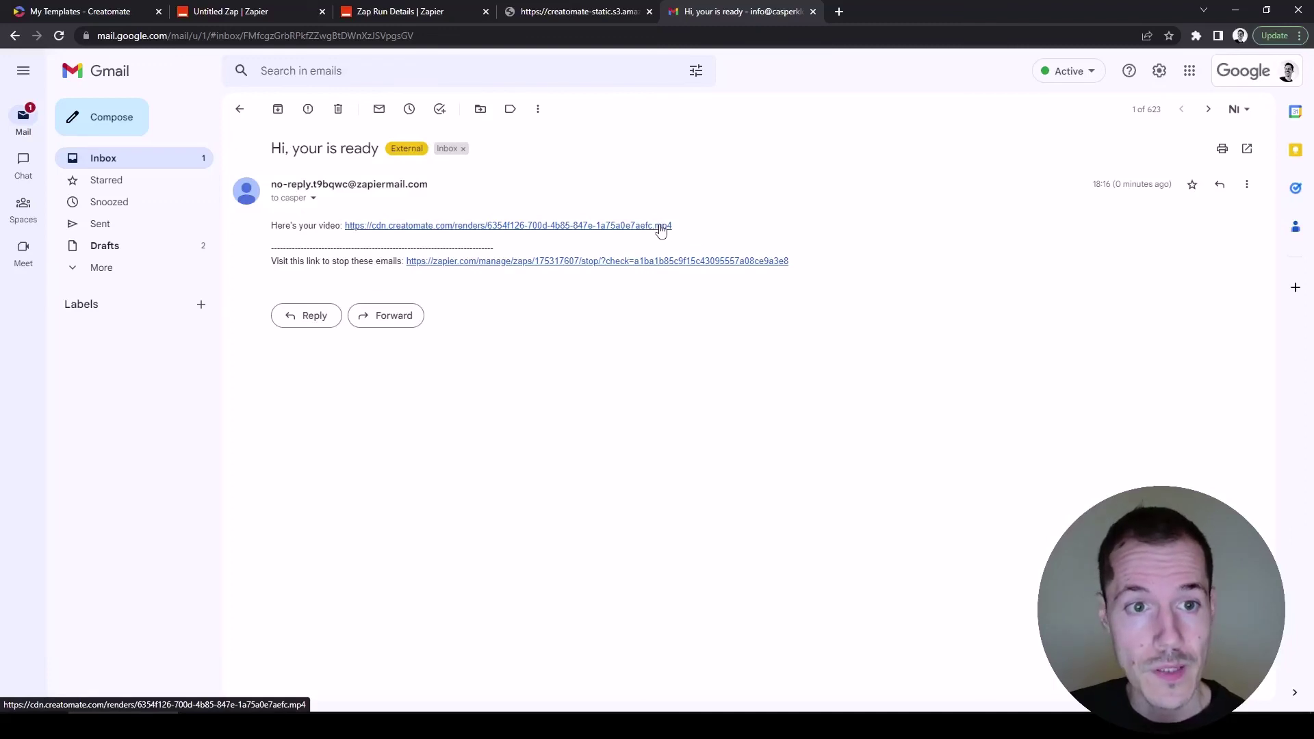
pyautogui.click(660, 227)
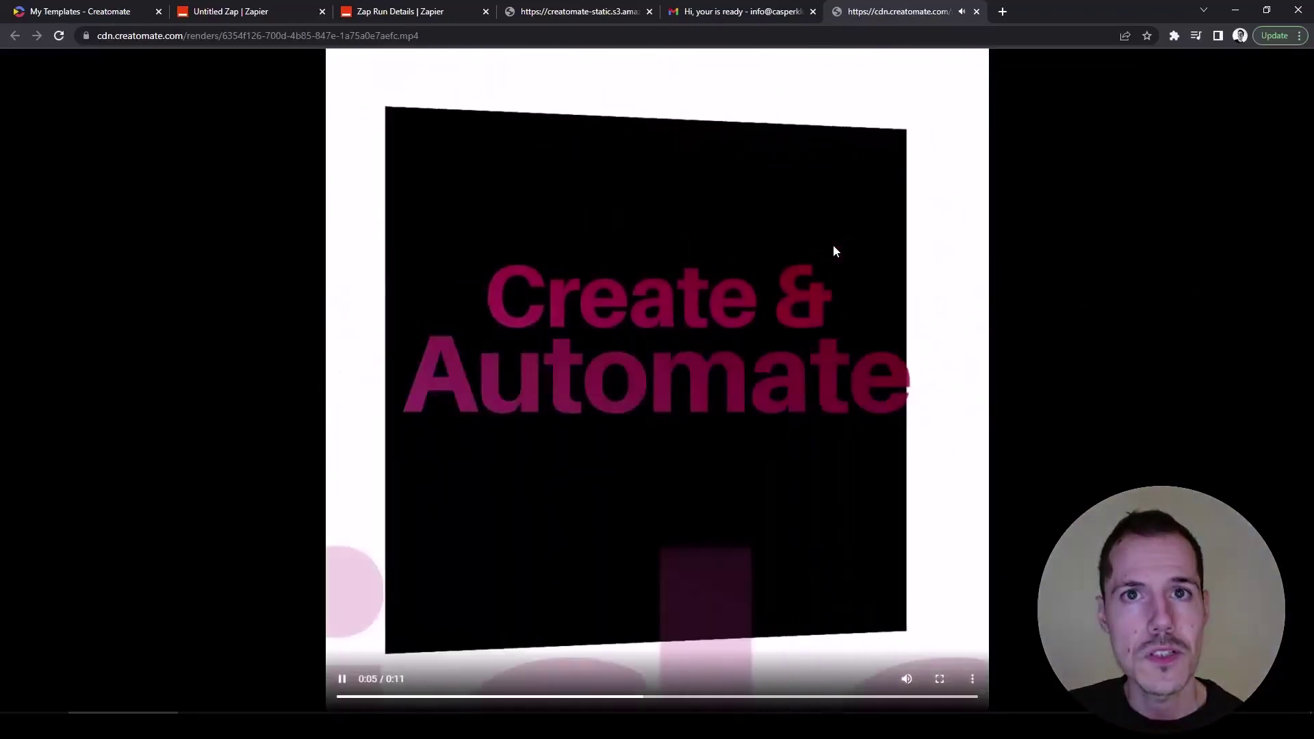
# Pause the rendered video at 0:05 on the 'Create & Automate Video' frame.
pyautogui.click(832, 245)
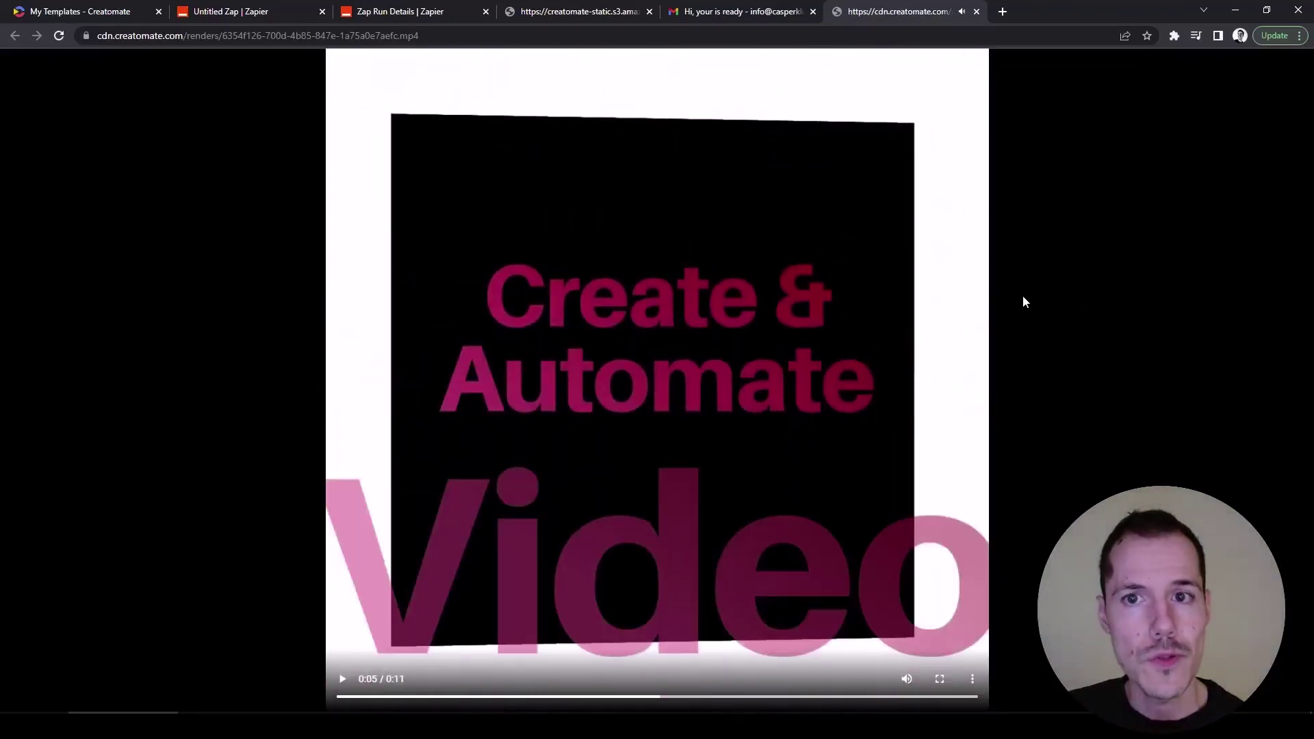